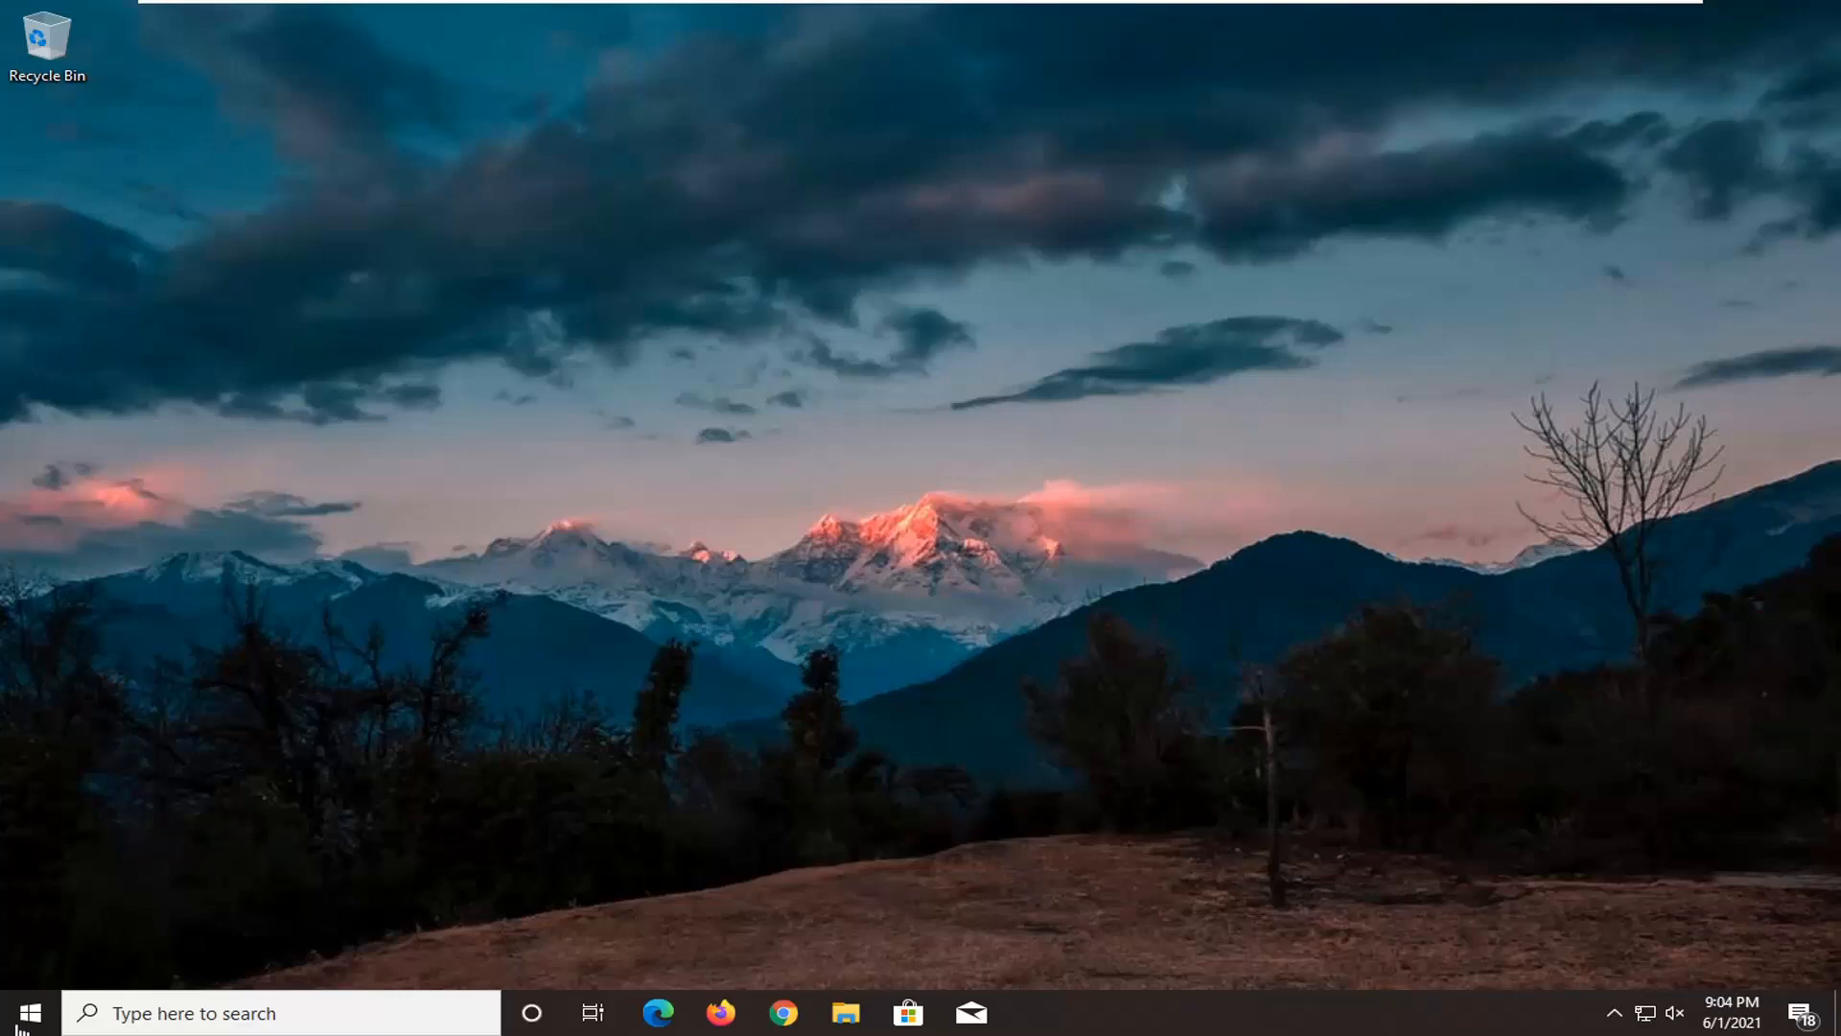
Step: Launch Device Manager from the taskbar search for 'device manager'
{"action": "left_click", "coordinate": [29, 1012]}
{"action": "type", "text": "devi"}
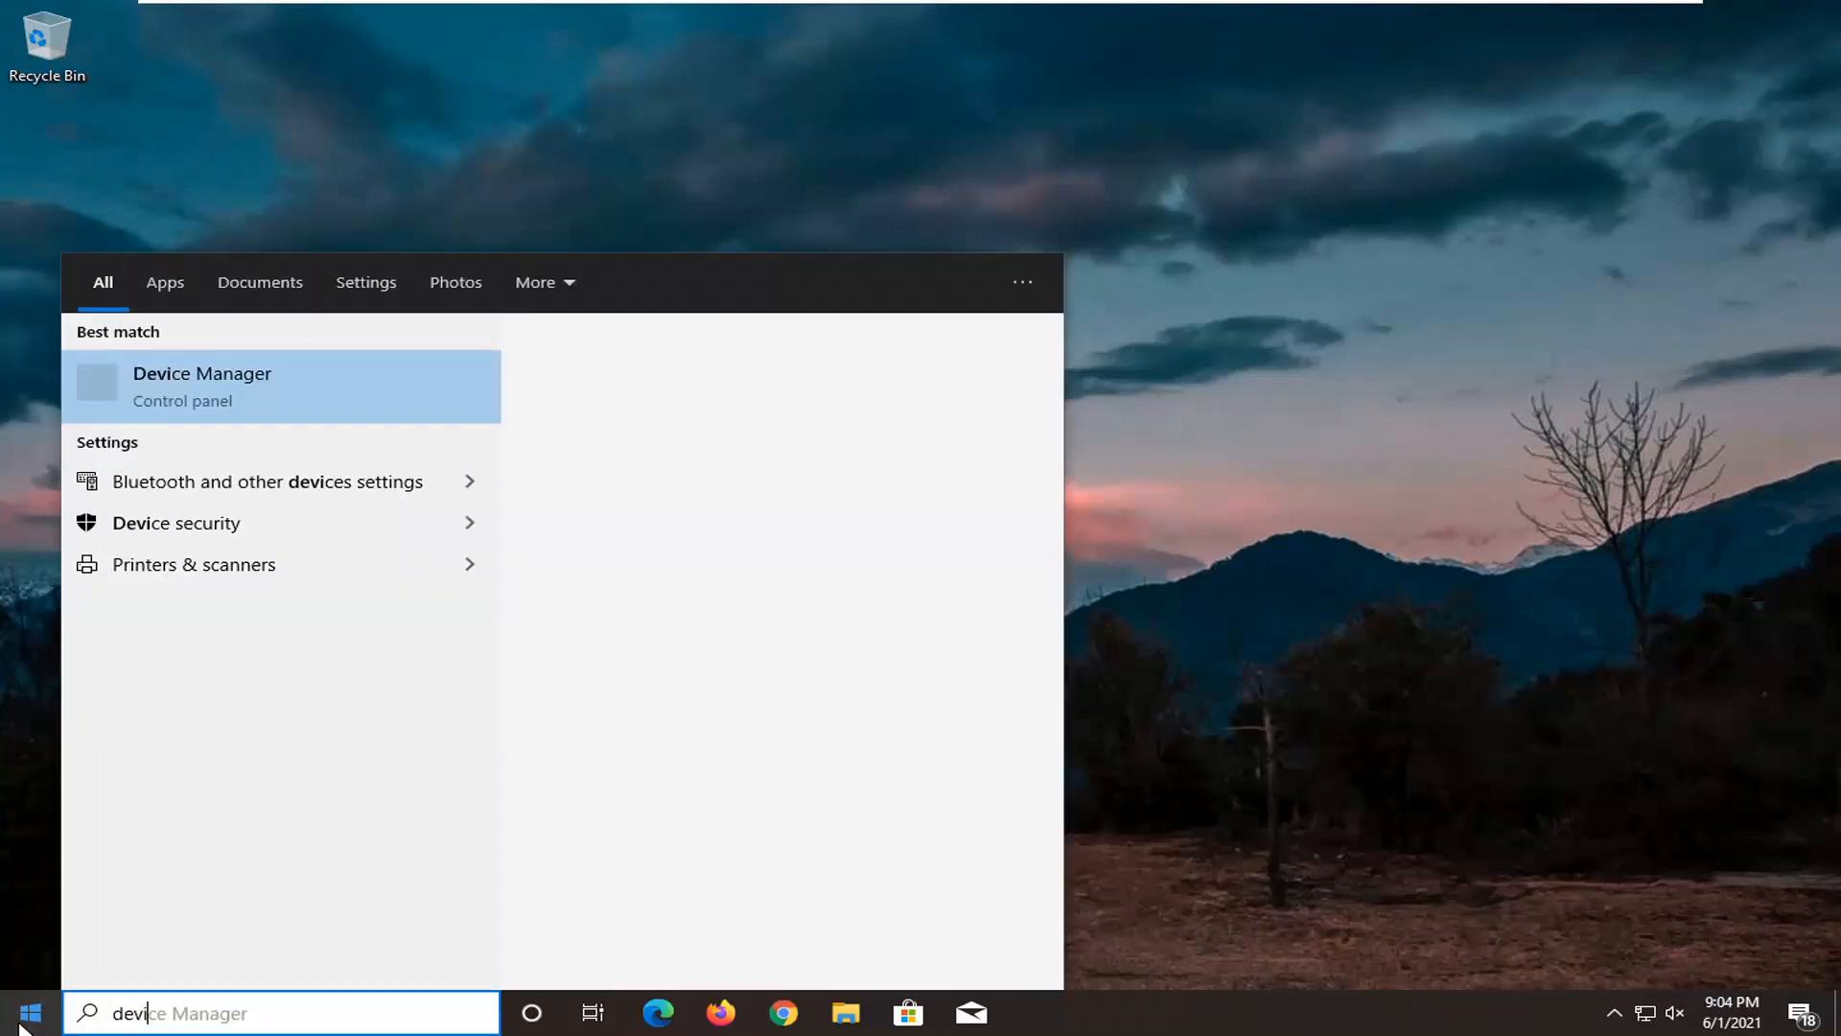
{"action": "type", "text": "ce manager"}
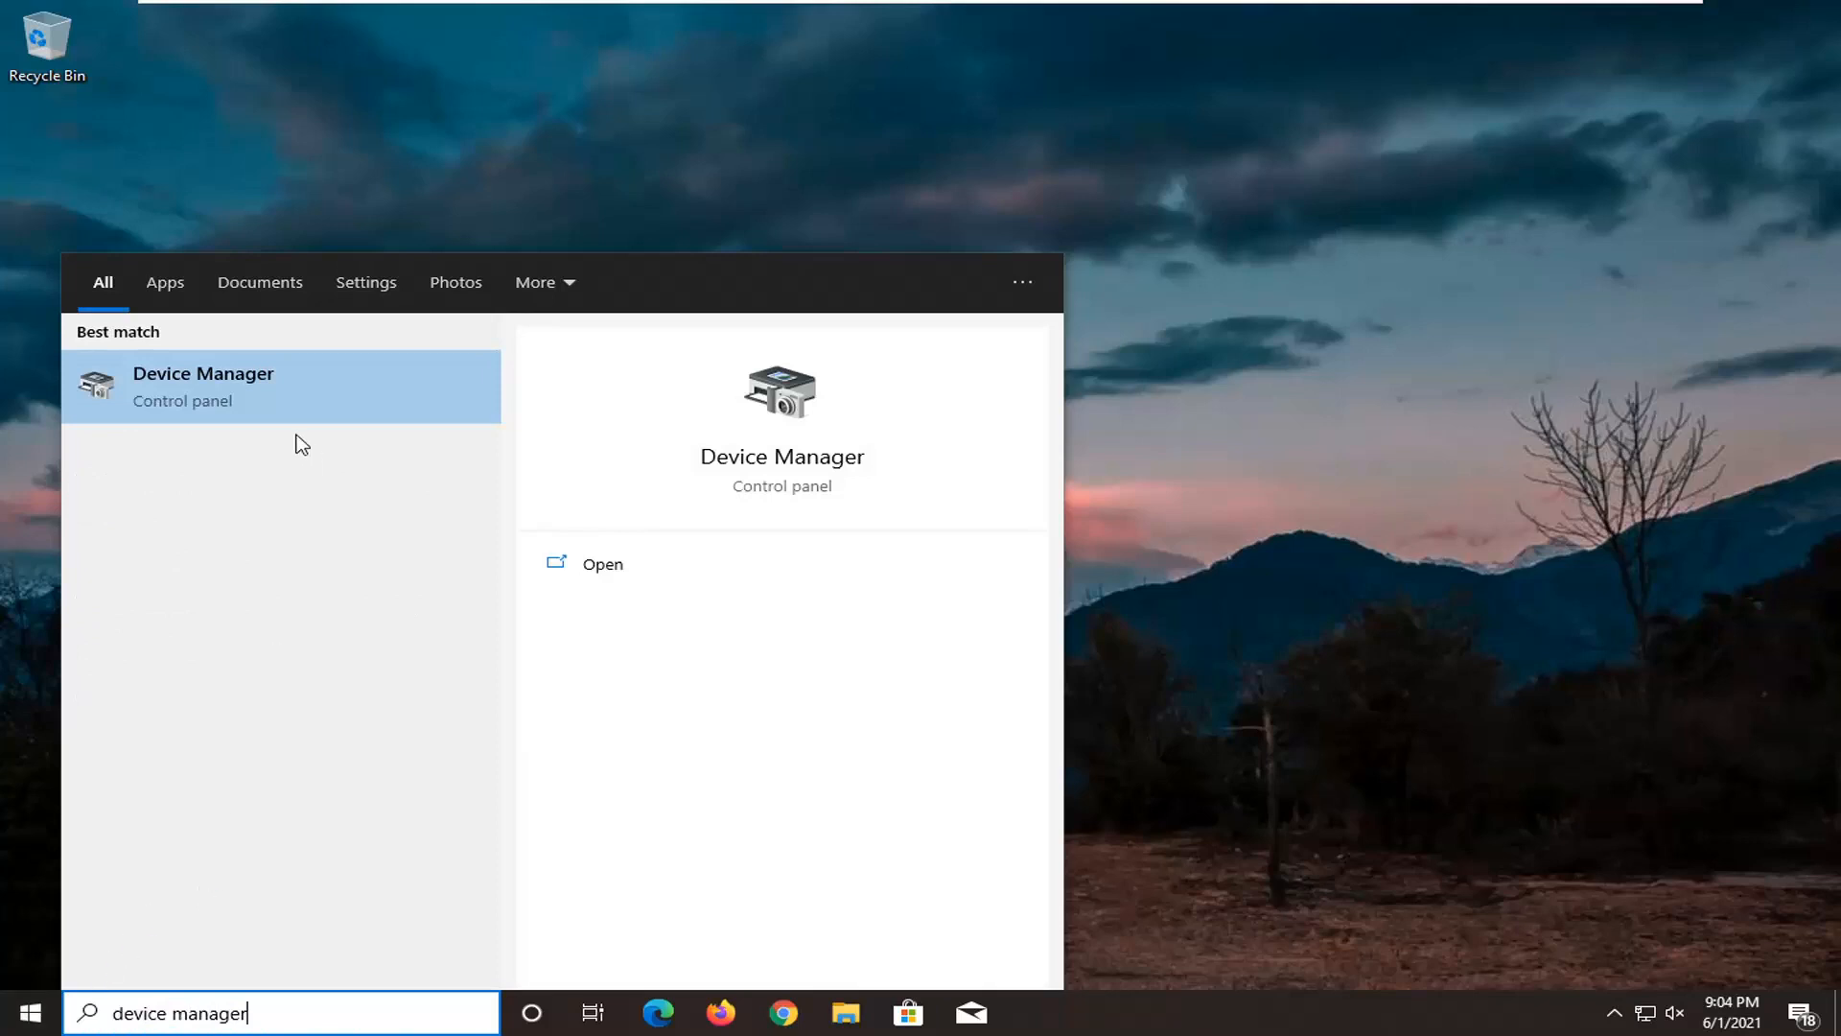
{"action": "left_click", "coordinate": [260, 380]}
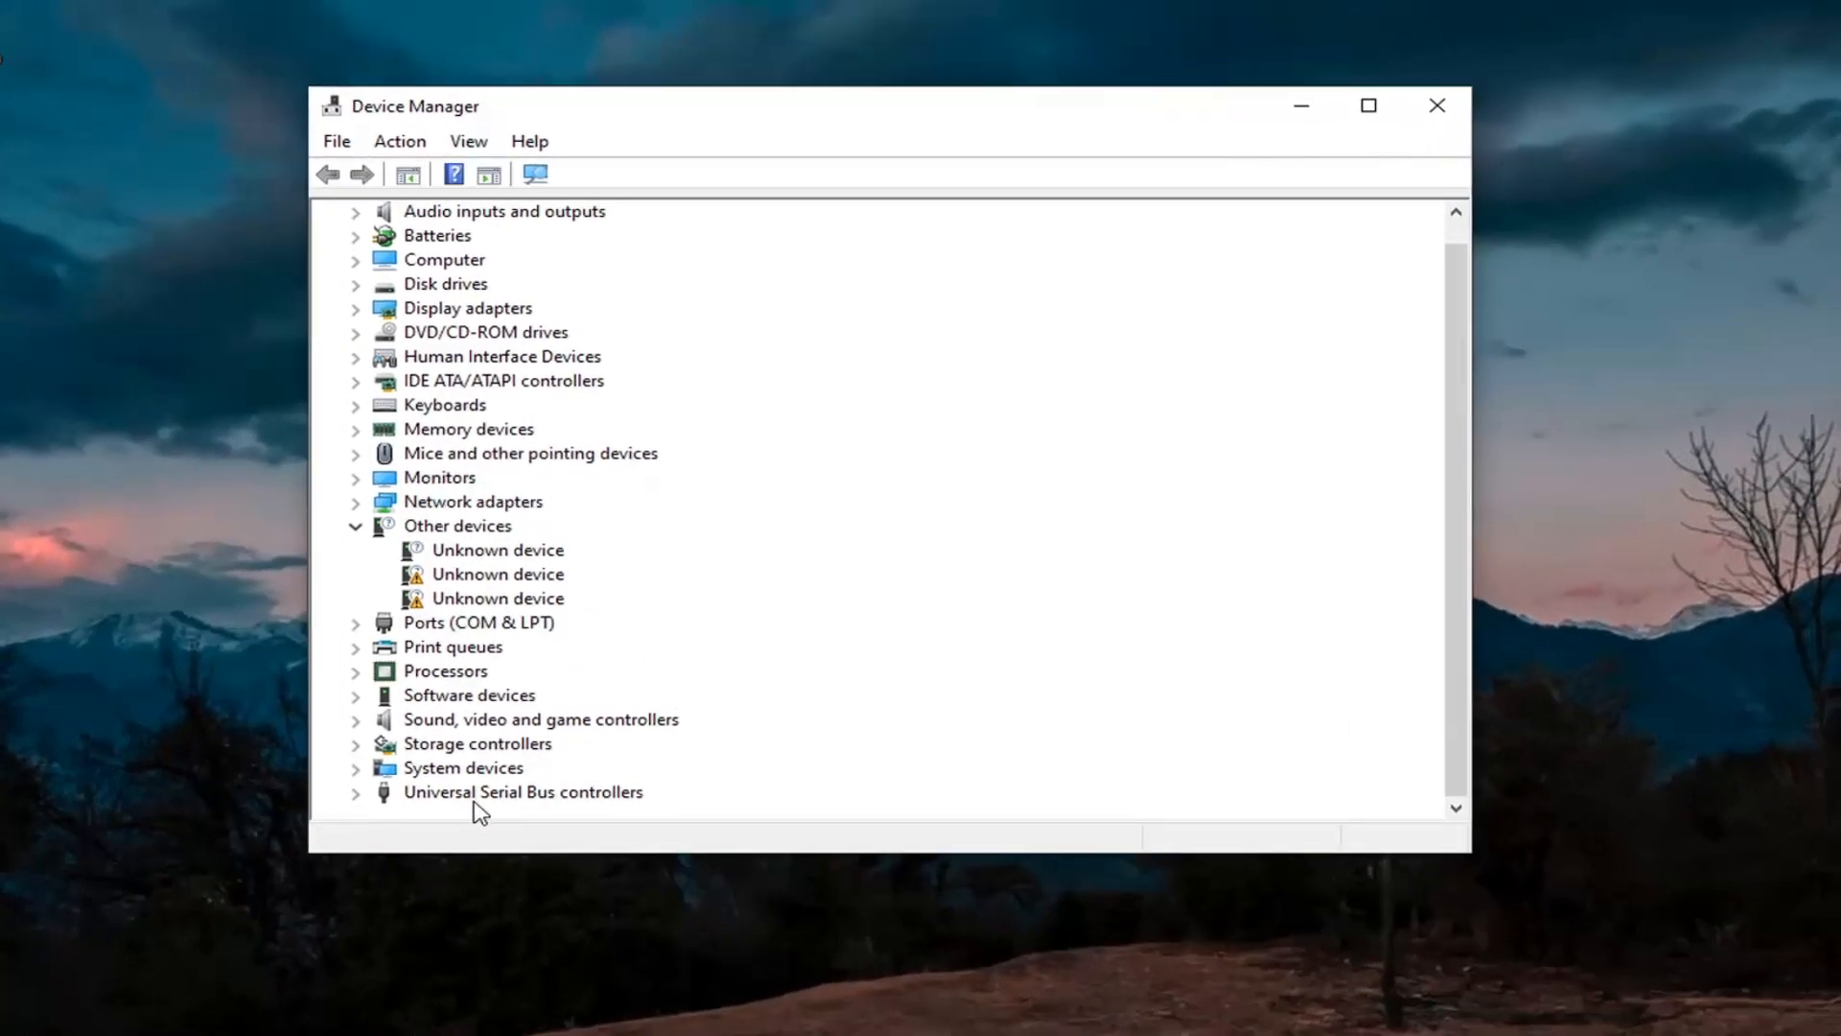
Step: Expand Universal Serial Bus controllers and select the Standard USB 3.1 eXtensible Host Controller
{"action": "left_click", "coordinate": [475, 827]}
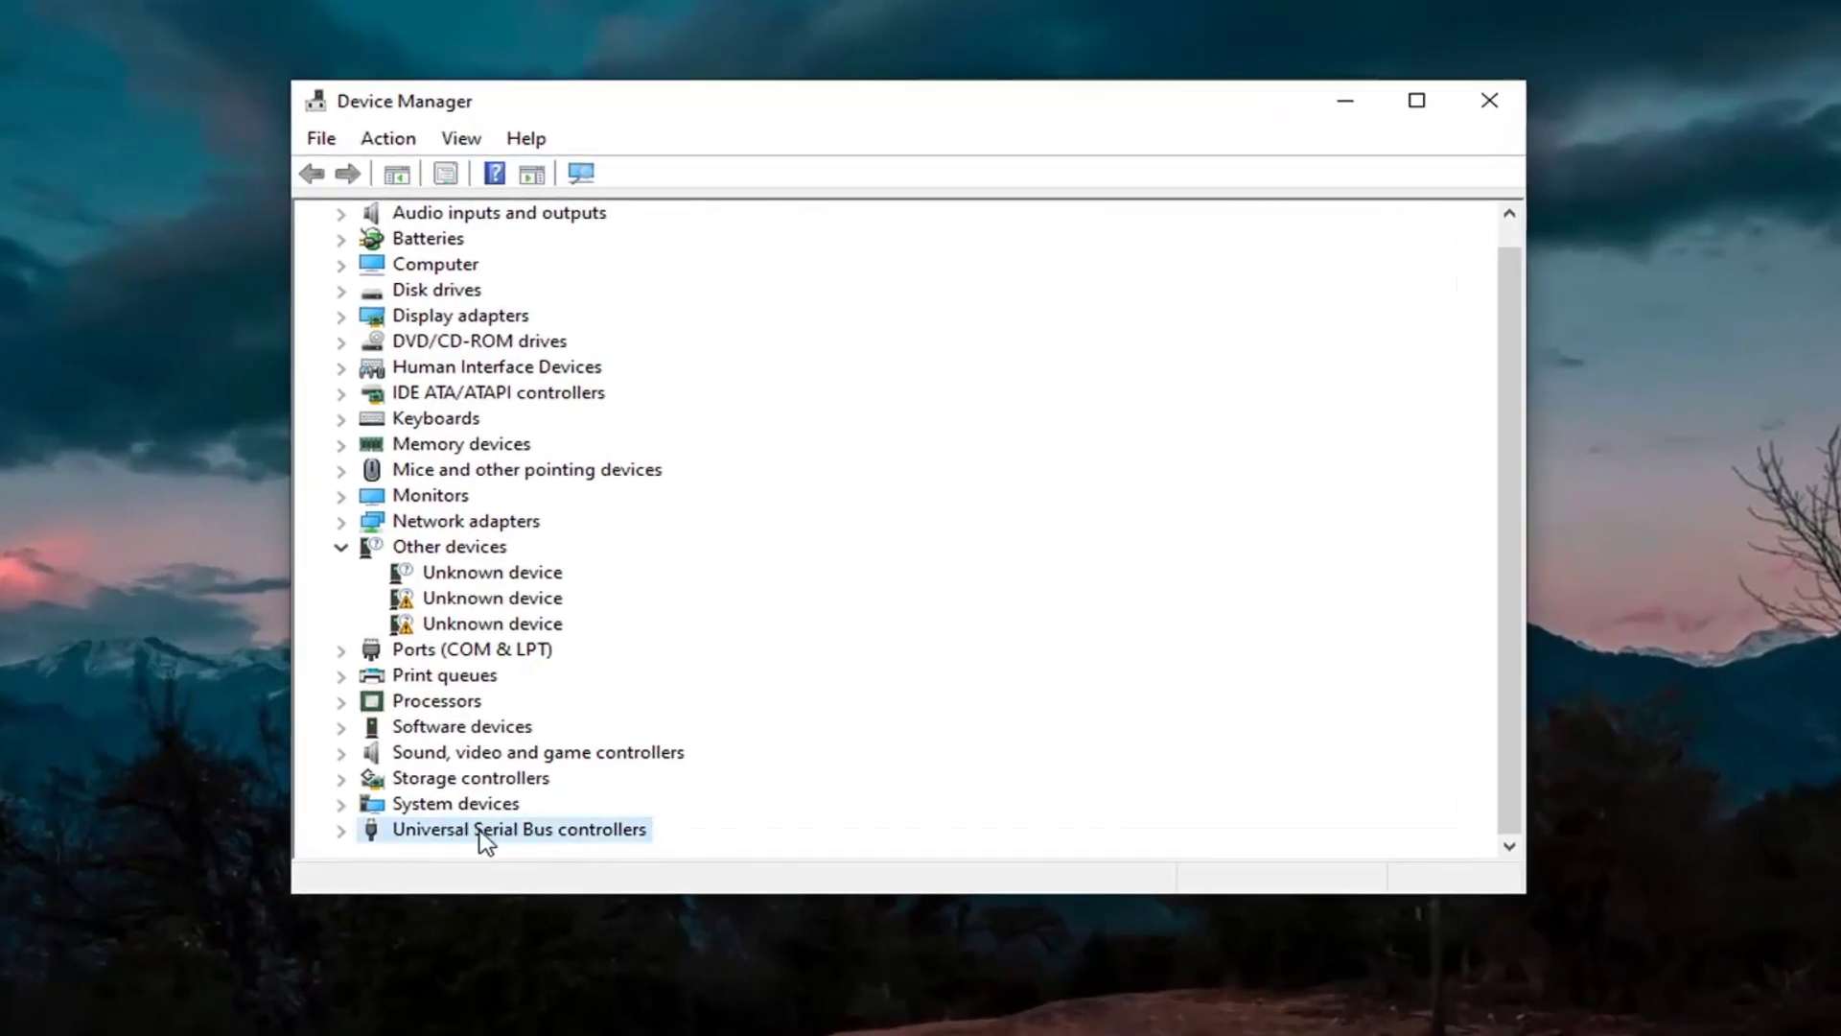
{"action": "double_click", "coordinate": [484, 841]}
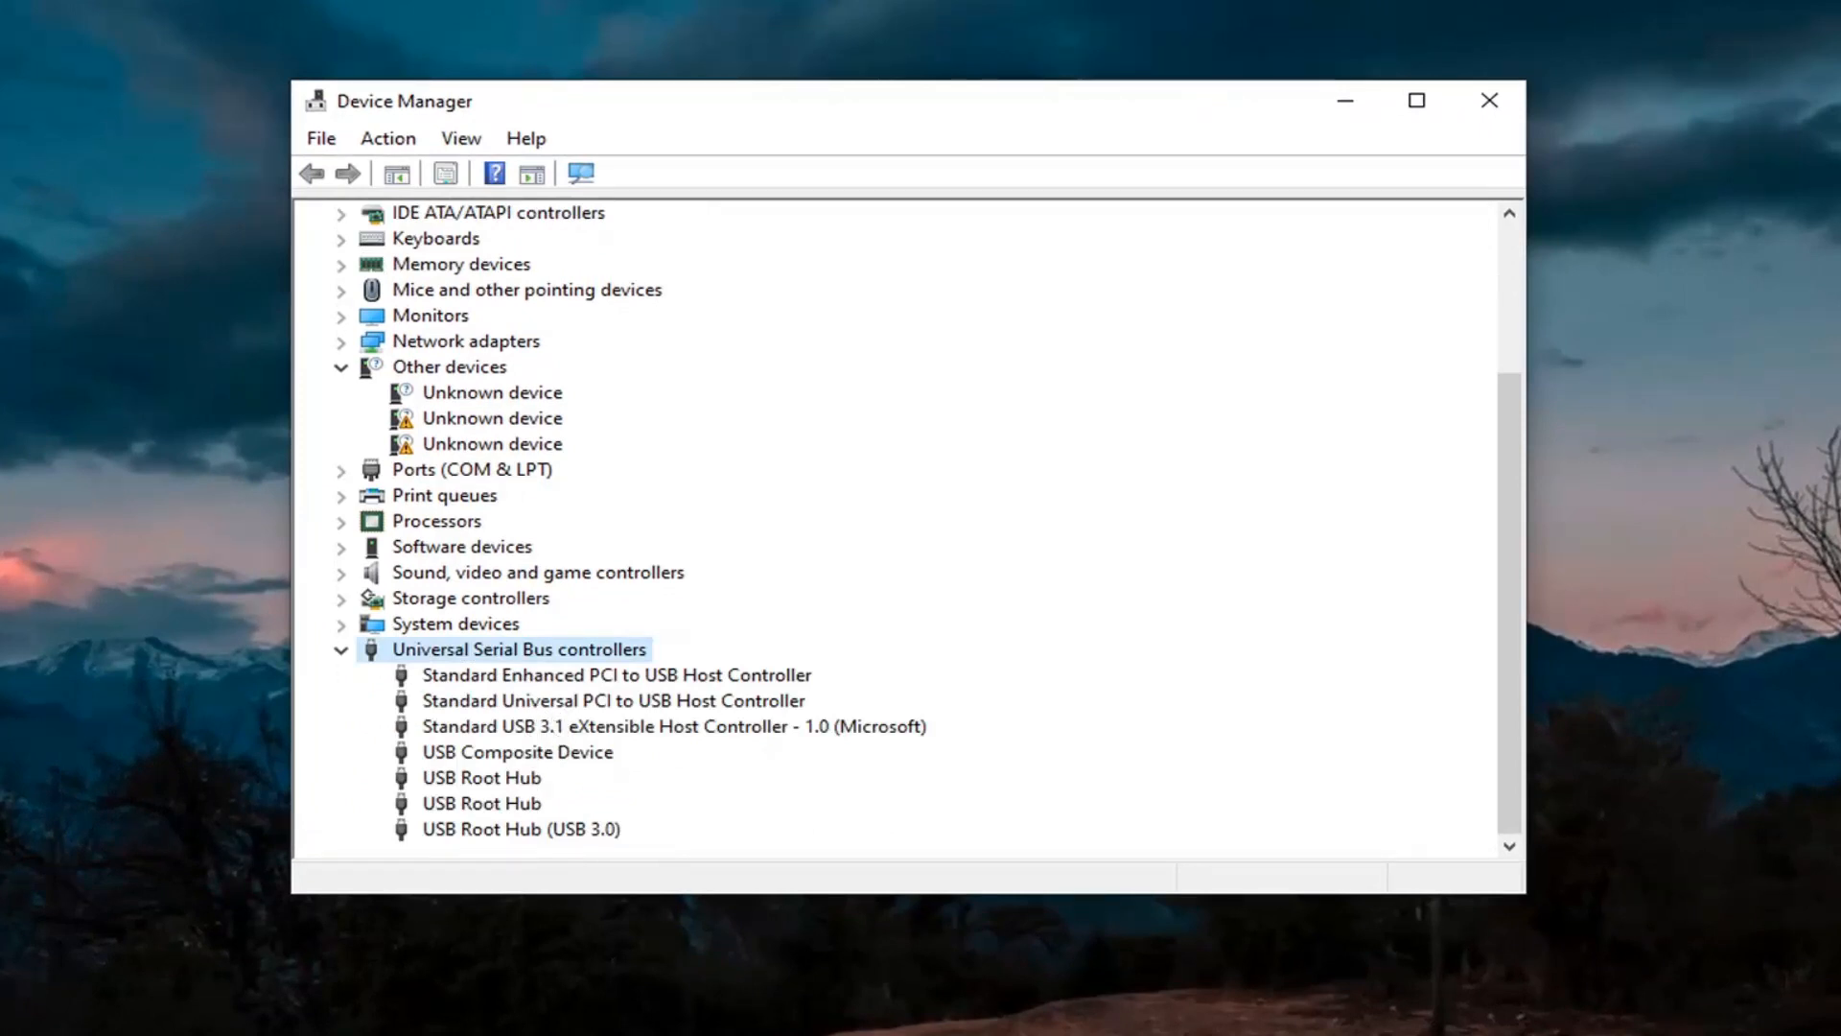
{"action": "left_click", "coordinate": [572, 753]}
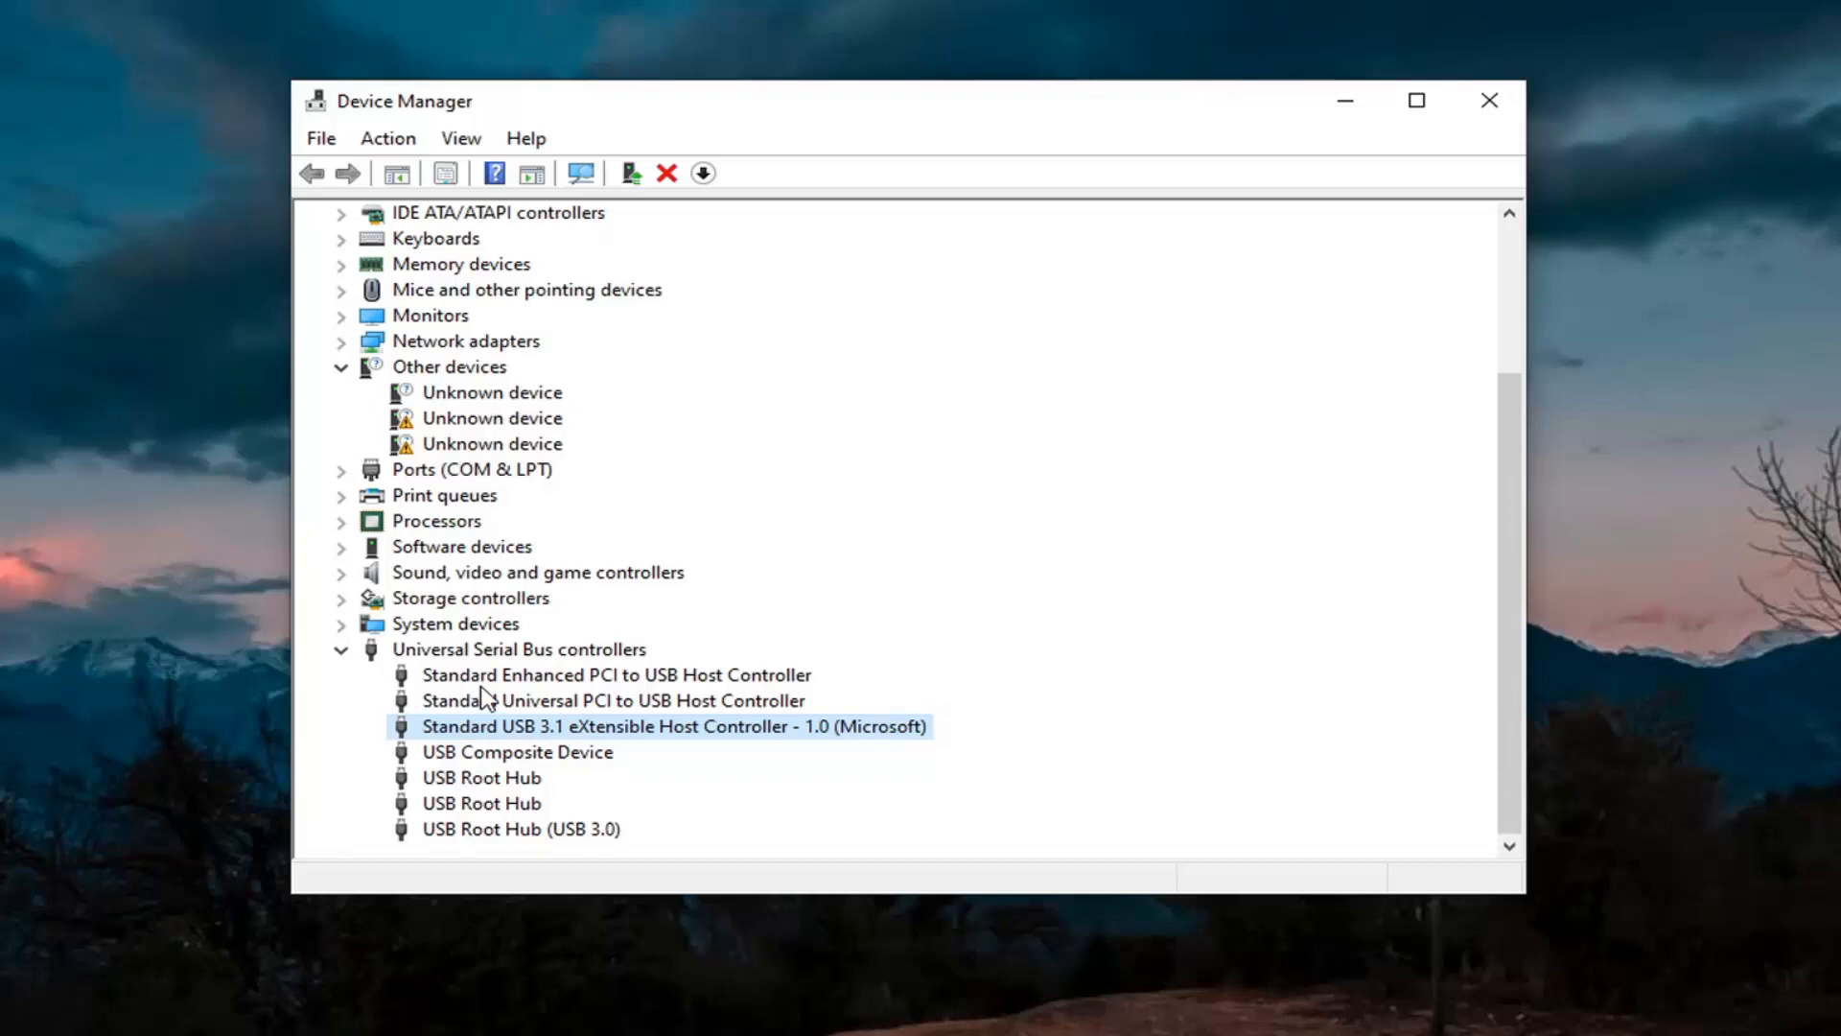
Step: Update the USB 3.1 host controller to the USB xHCI Compliant Host Controller driver from the local list
{"action": "right_click", "coordinate": [495, 734]}
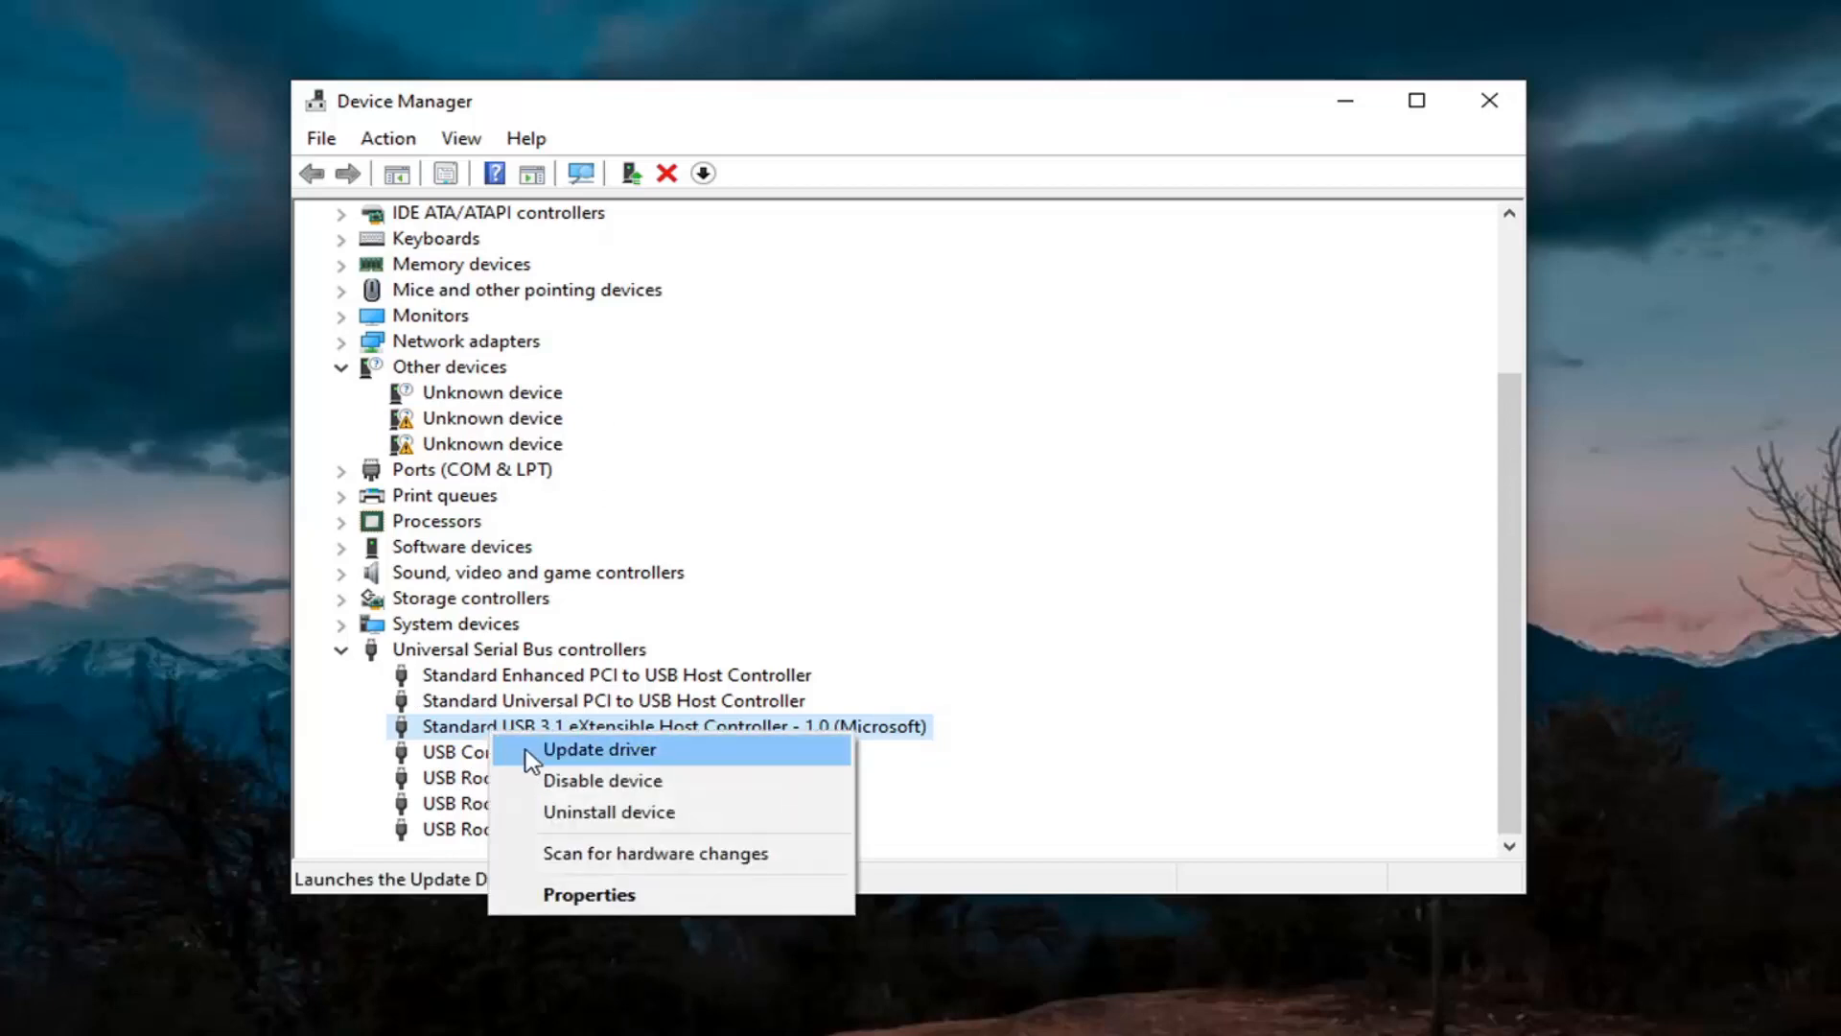
{"action": "left_click", "coordinate": [575, 751]}
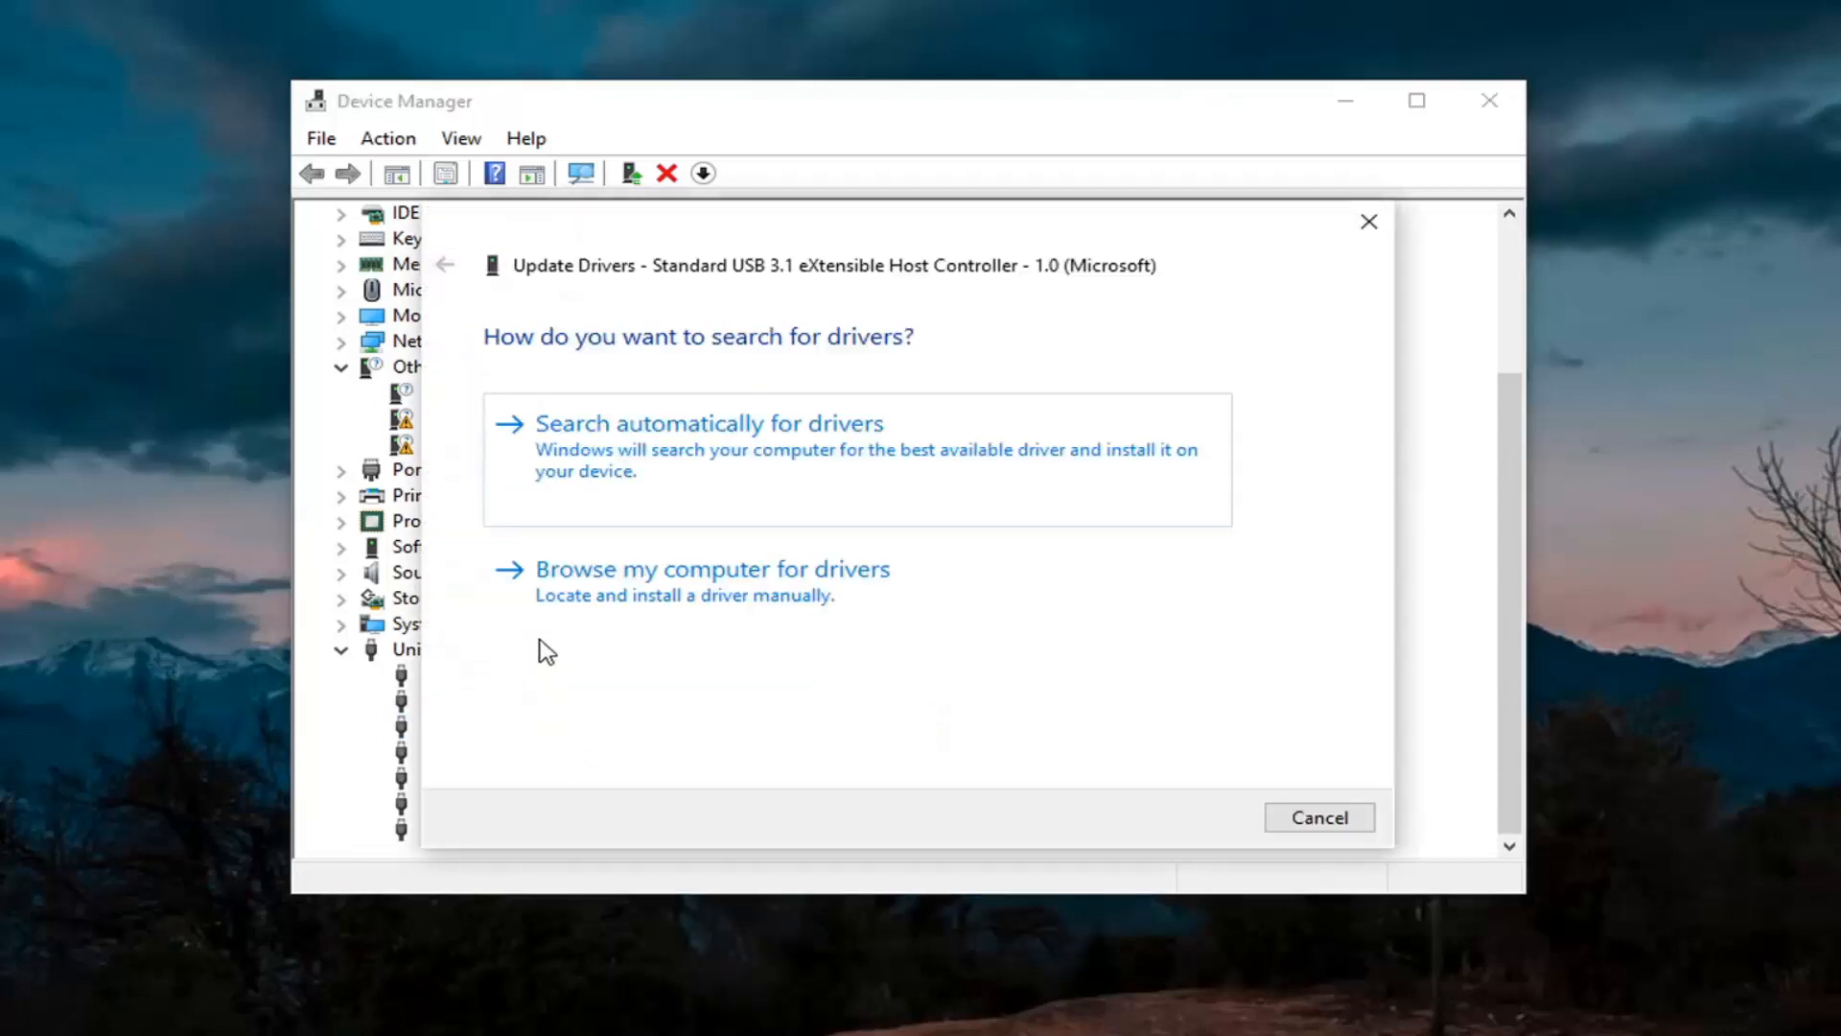
{"action": "left_click", "coordinate": [740, 602]}
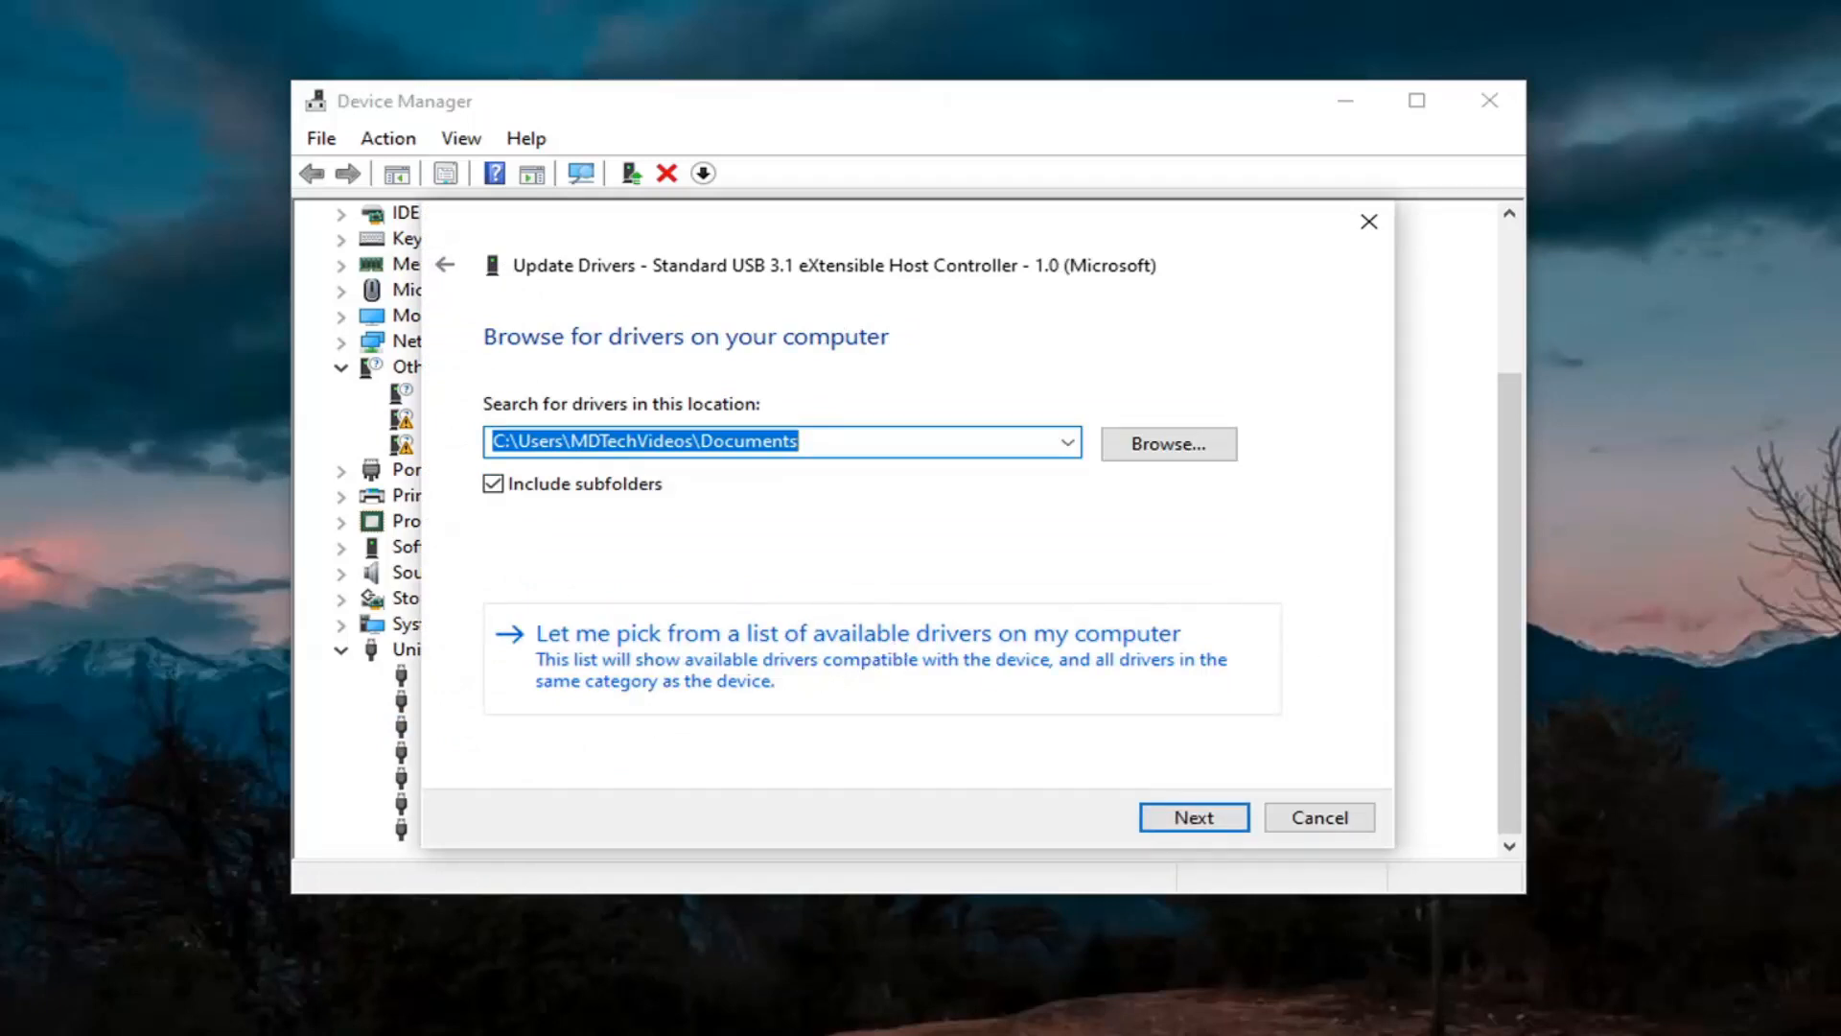
{"action": "left_click", "coordinate": [870, 665]}
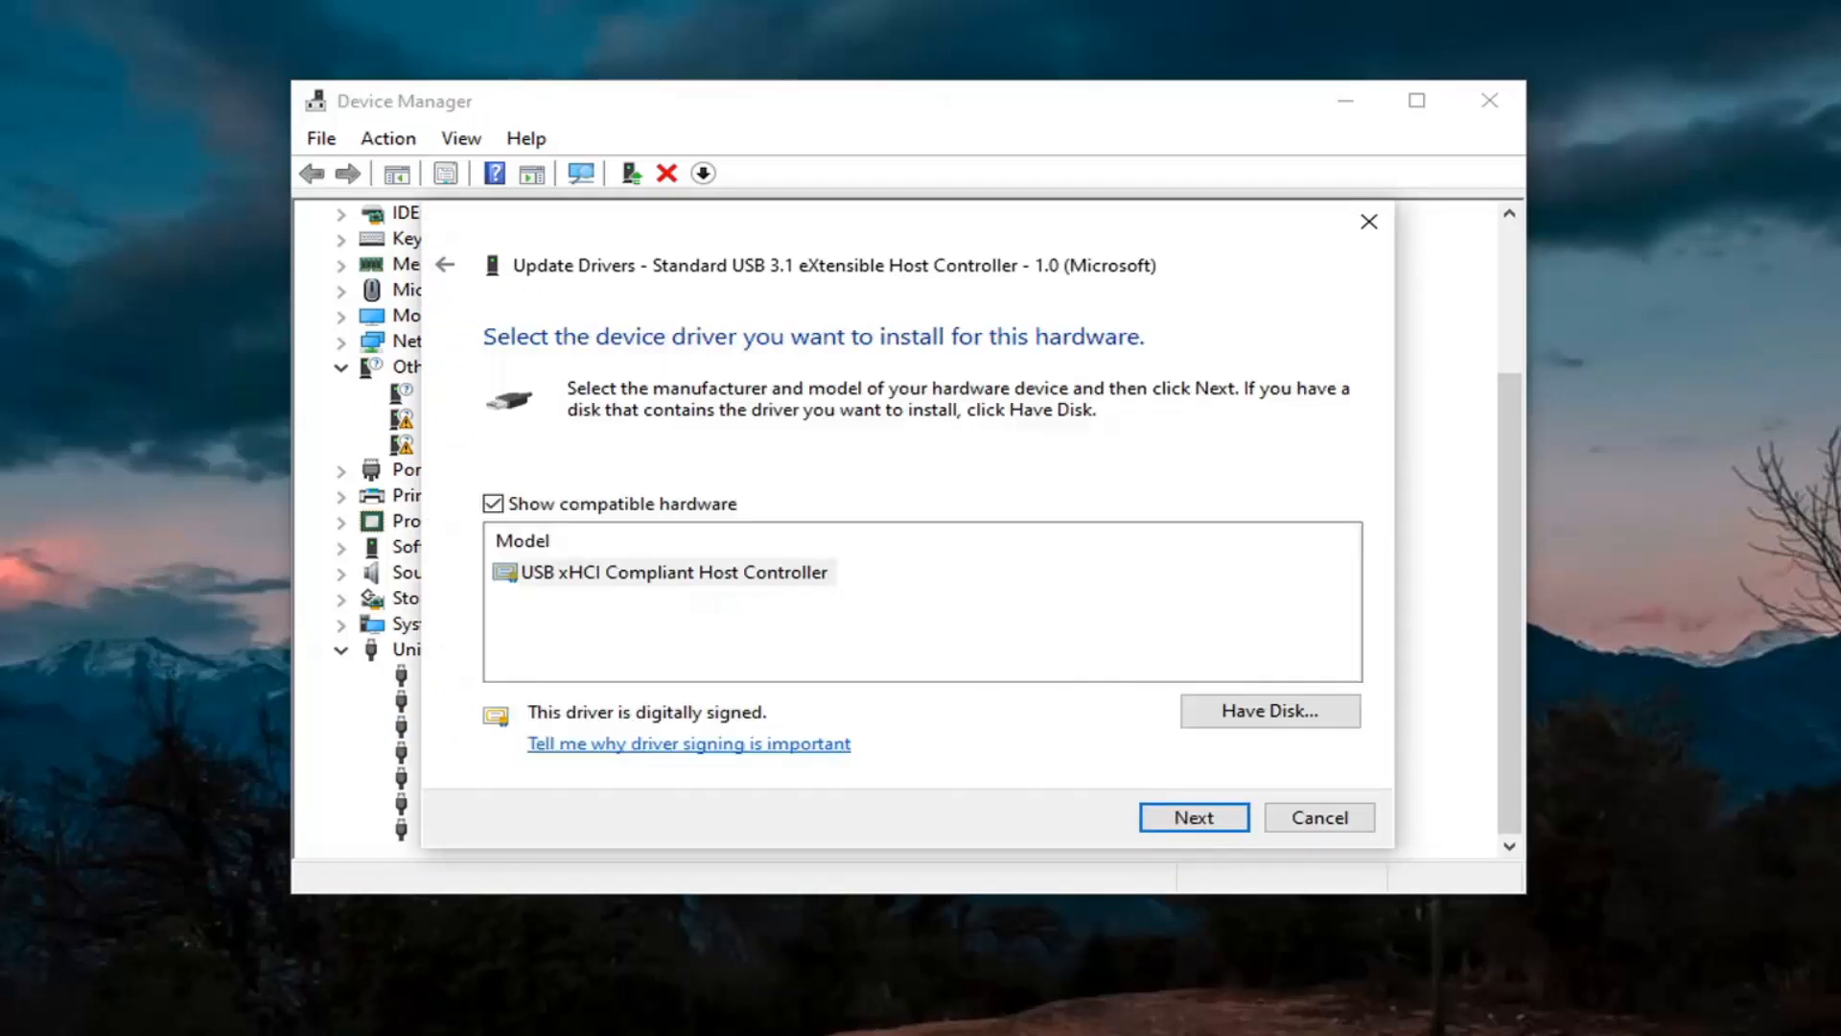
{"action": "left_click", "coordinate": [1193, 818]}
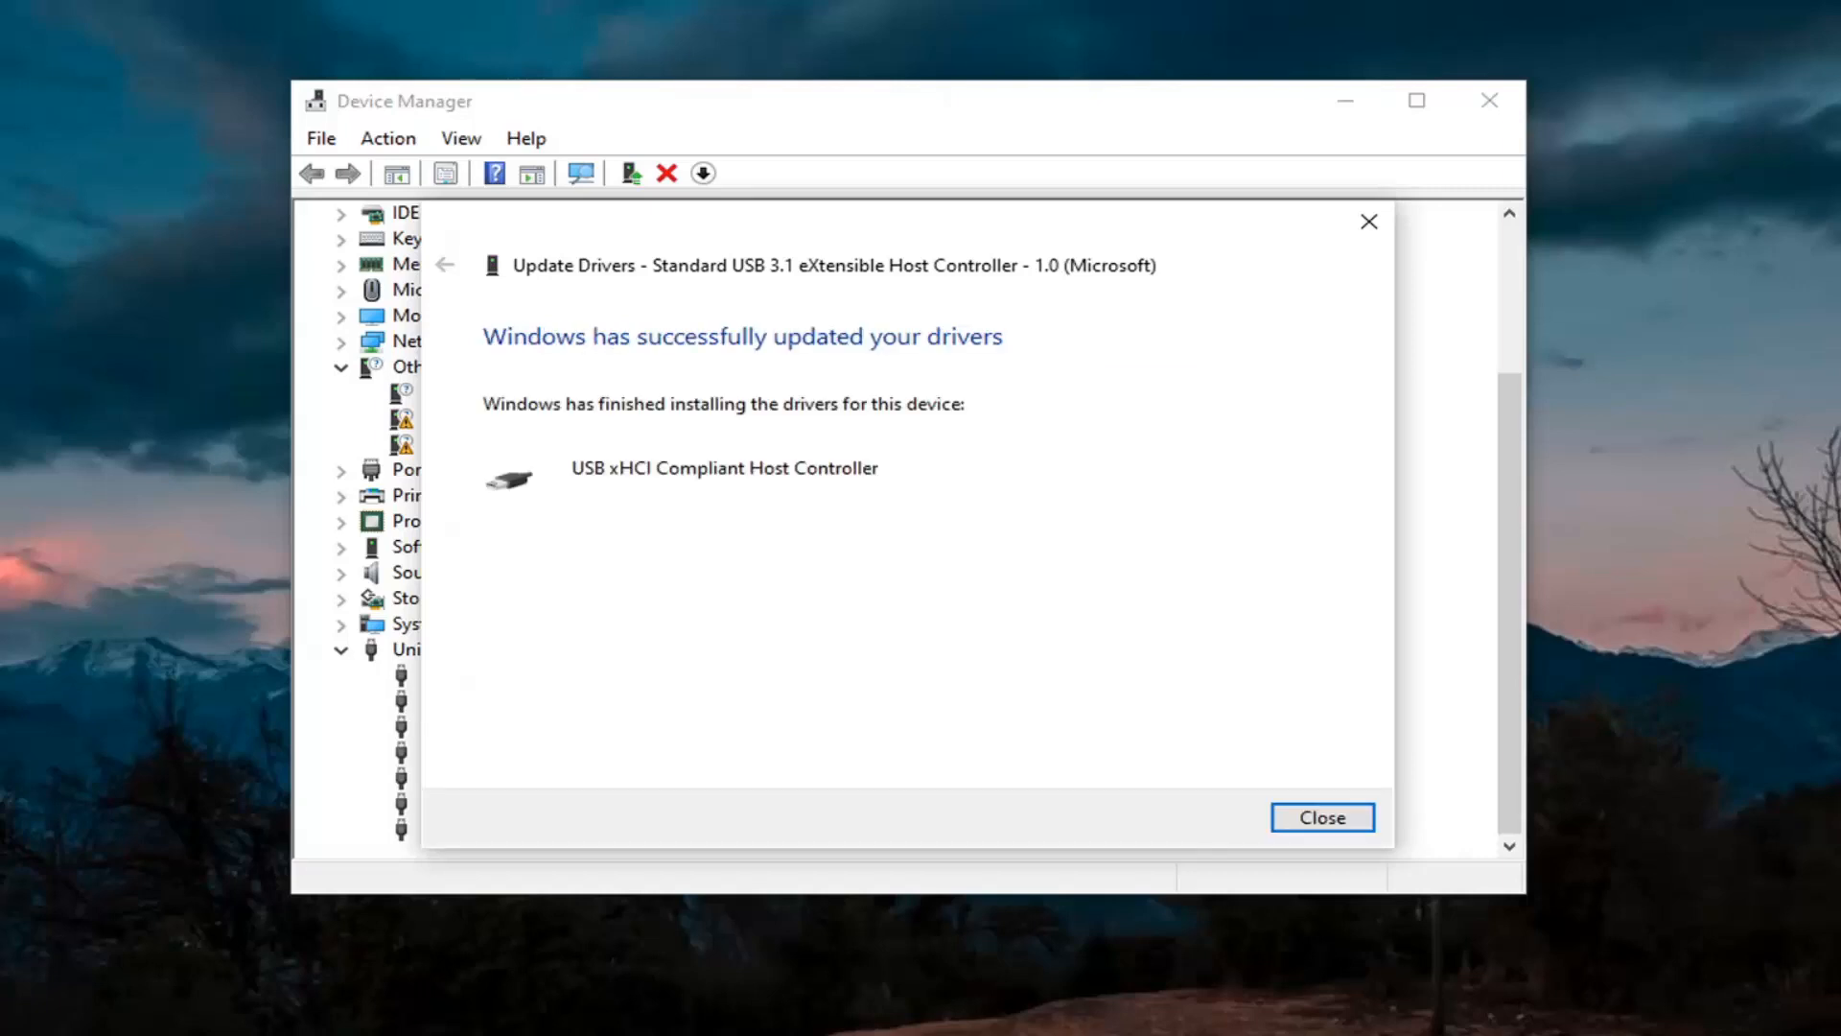
{"action": "left_click", "coordinate": [1323, 817]}
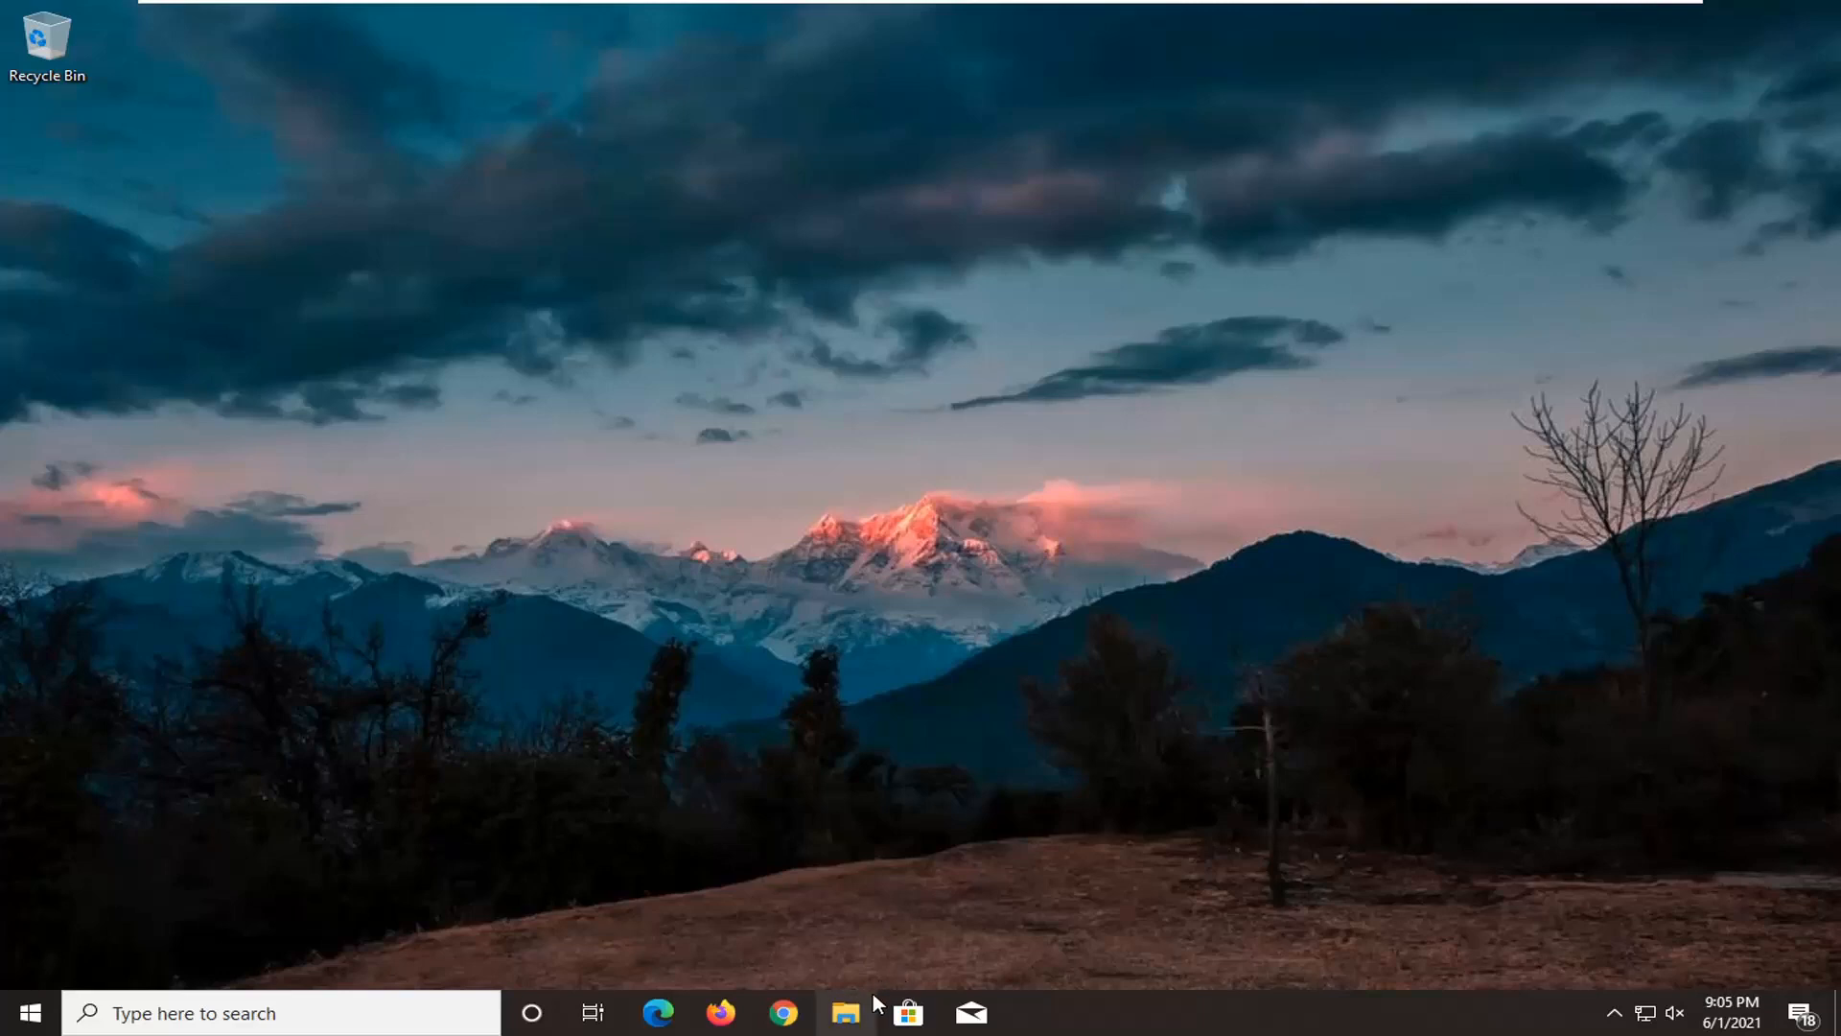
Step: Show This PC in File Explorer and bring up the actions for Local Disk (C:)
{"action": "left_click", "coordinate": [849, 1012]}
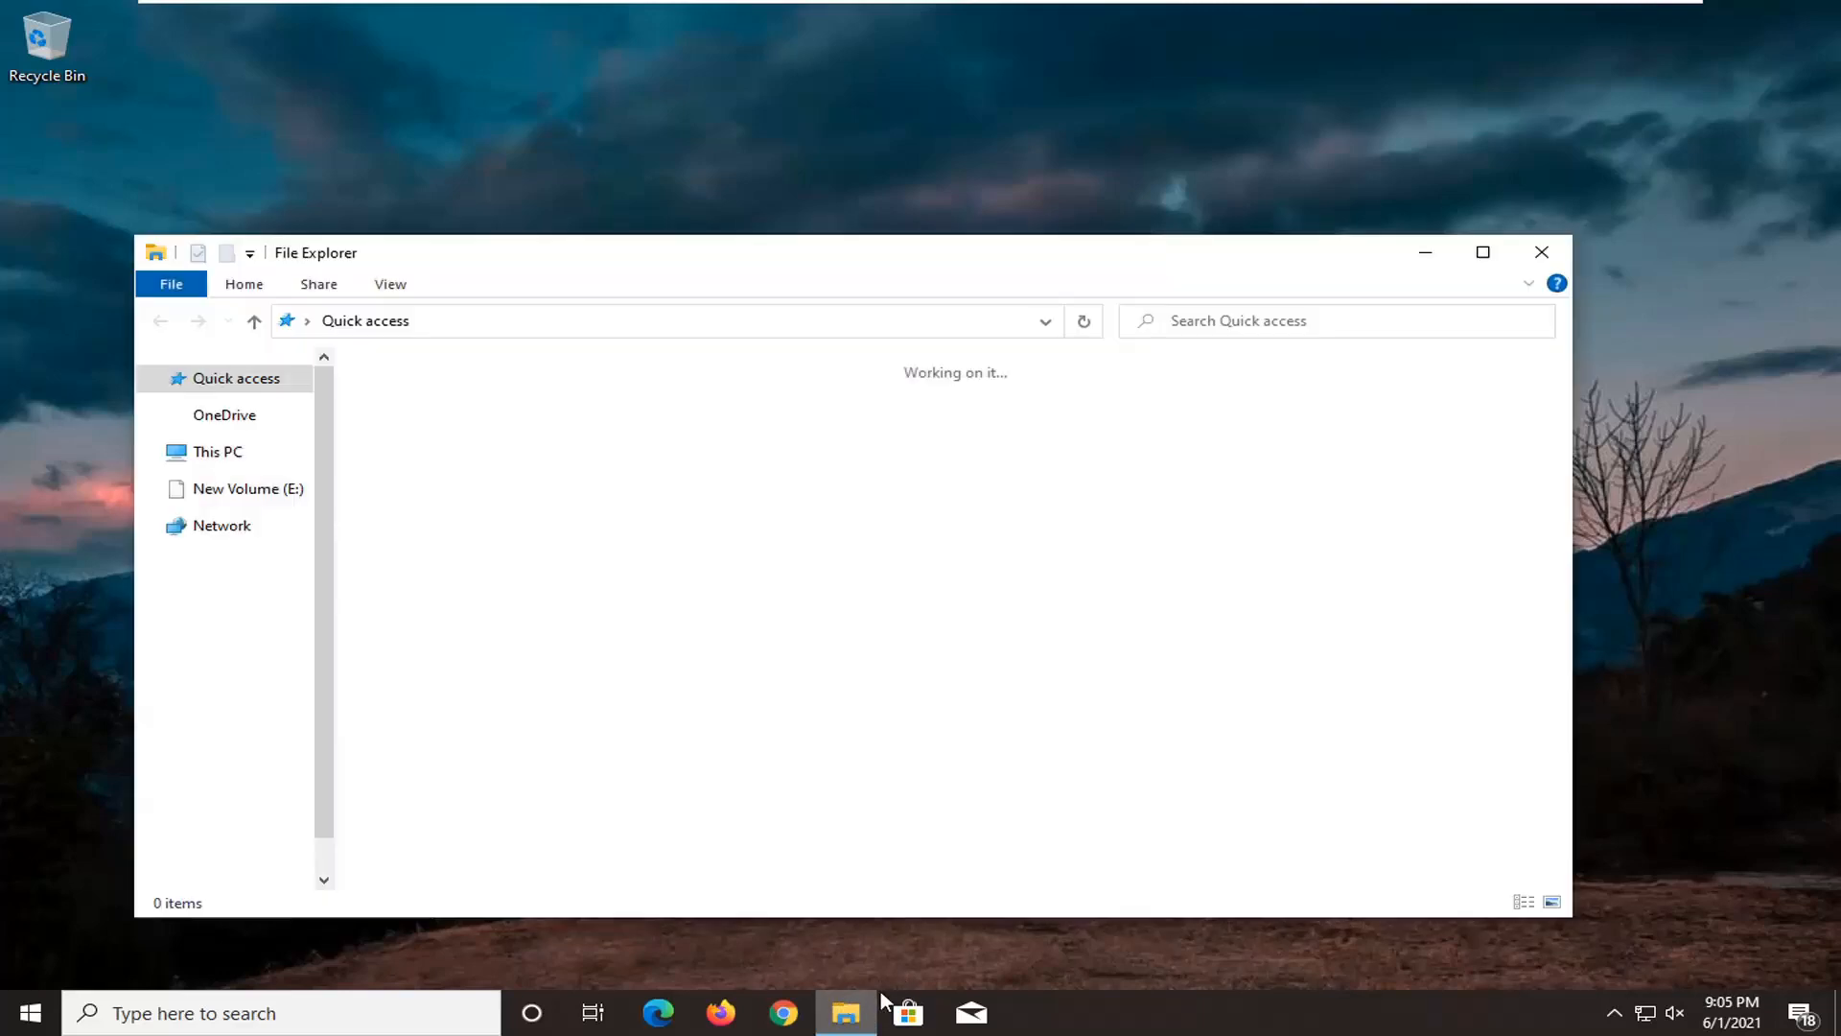
{"action": "left_click_drag", "start_coordinate": [788, 254], "coordinate": [826, 138]}
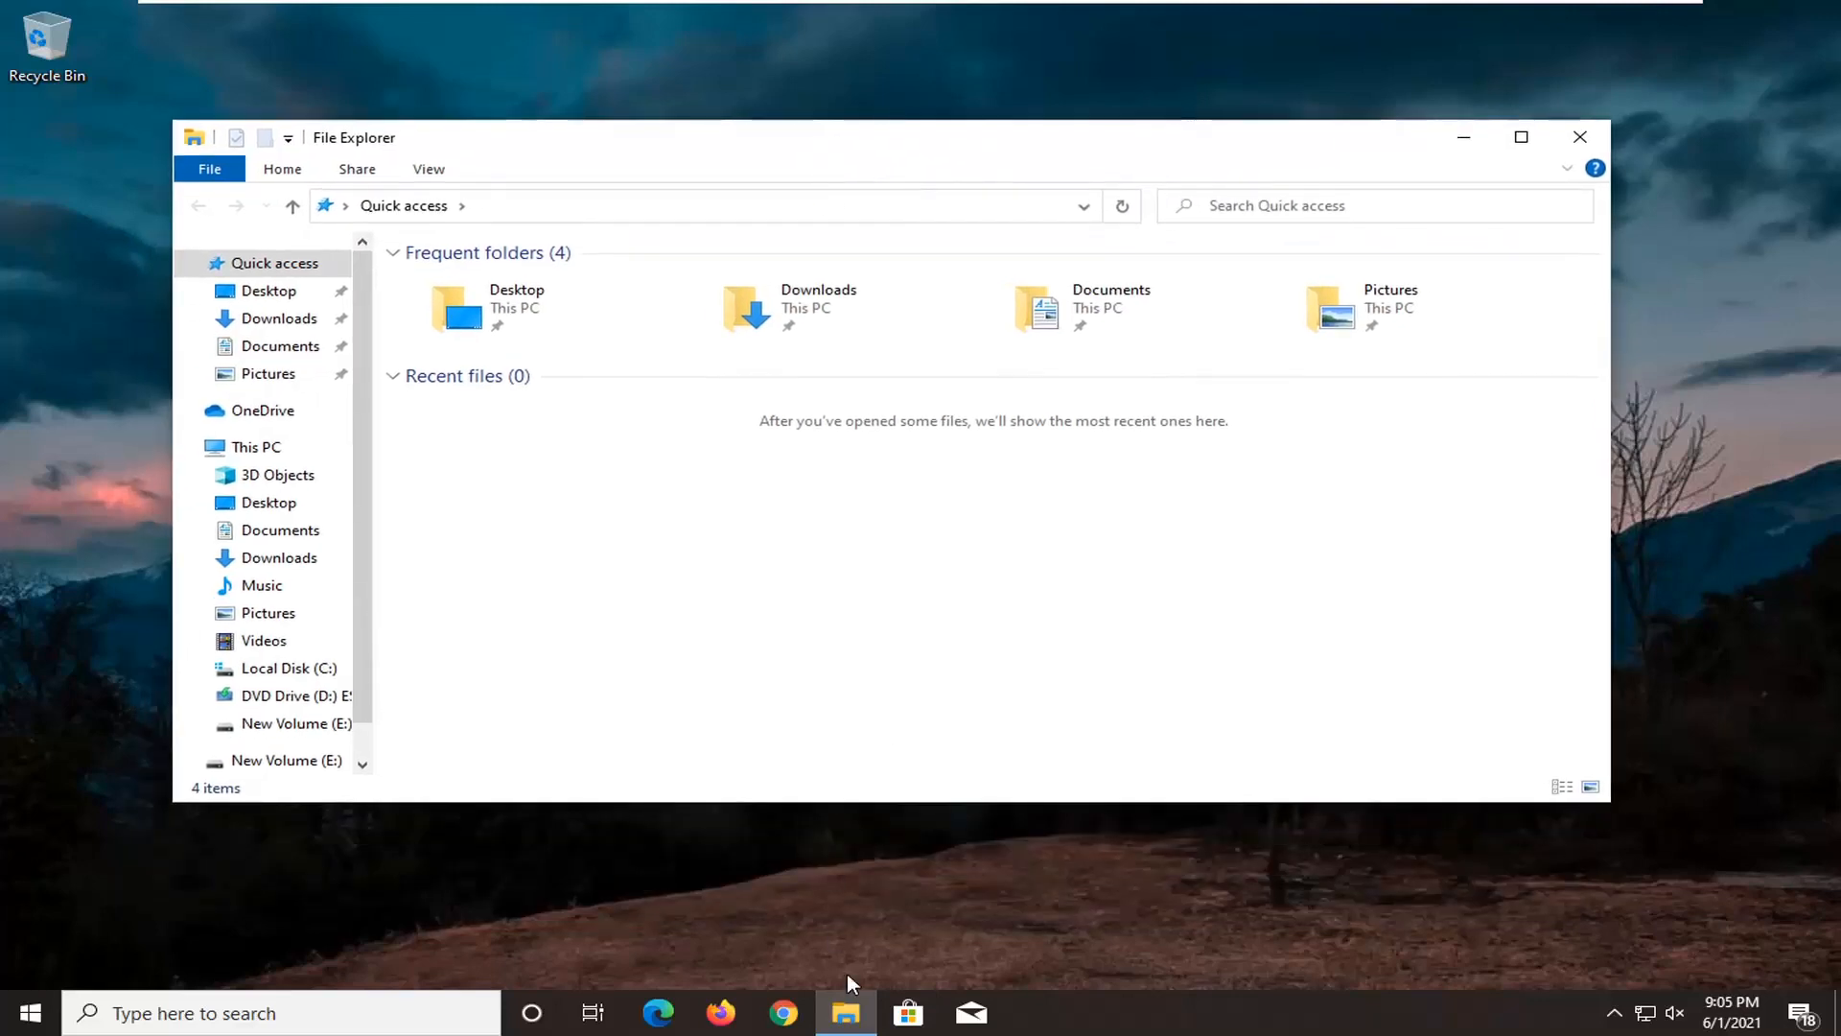
{"action": "left_click", "coordinate": [255, 447]}
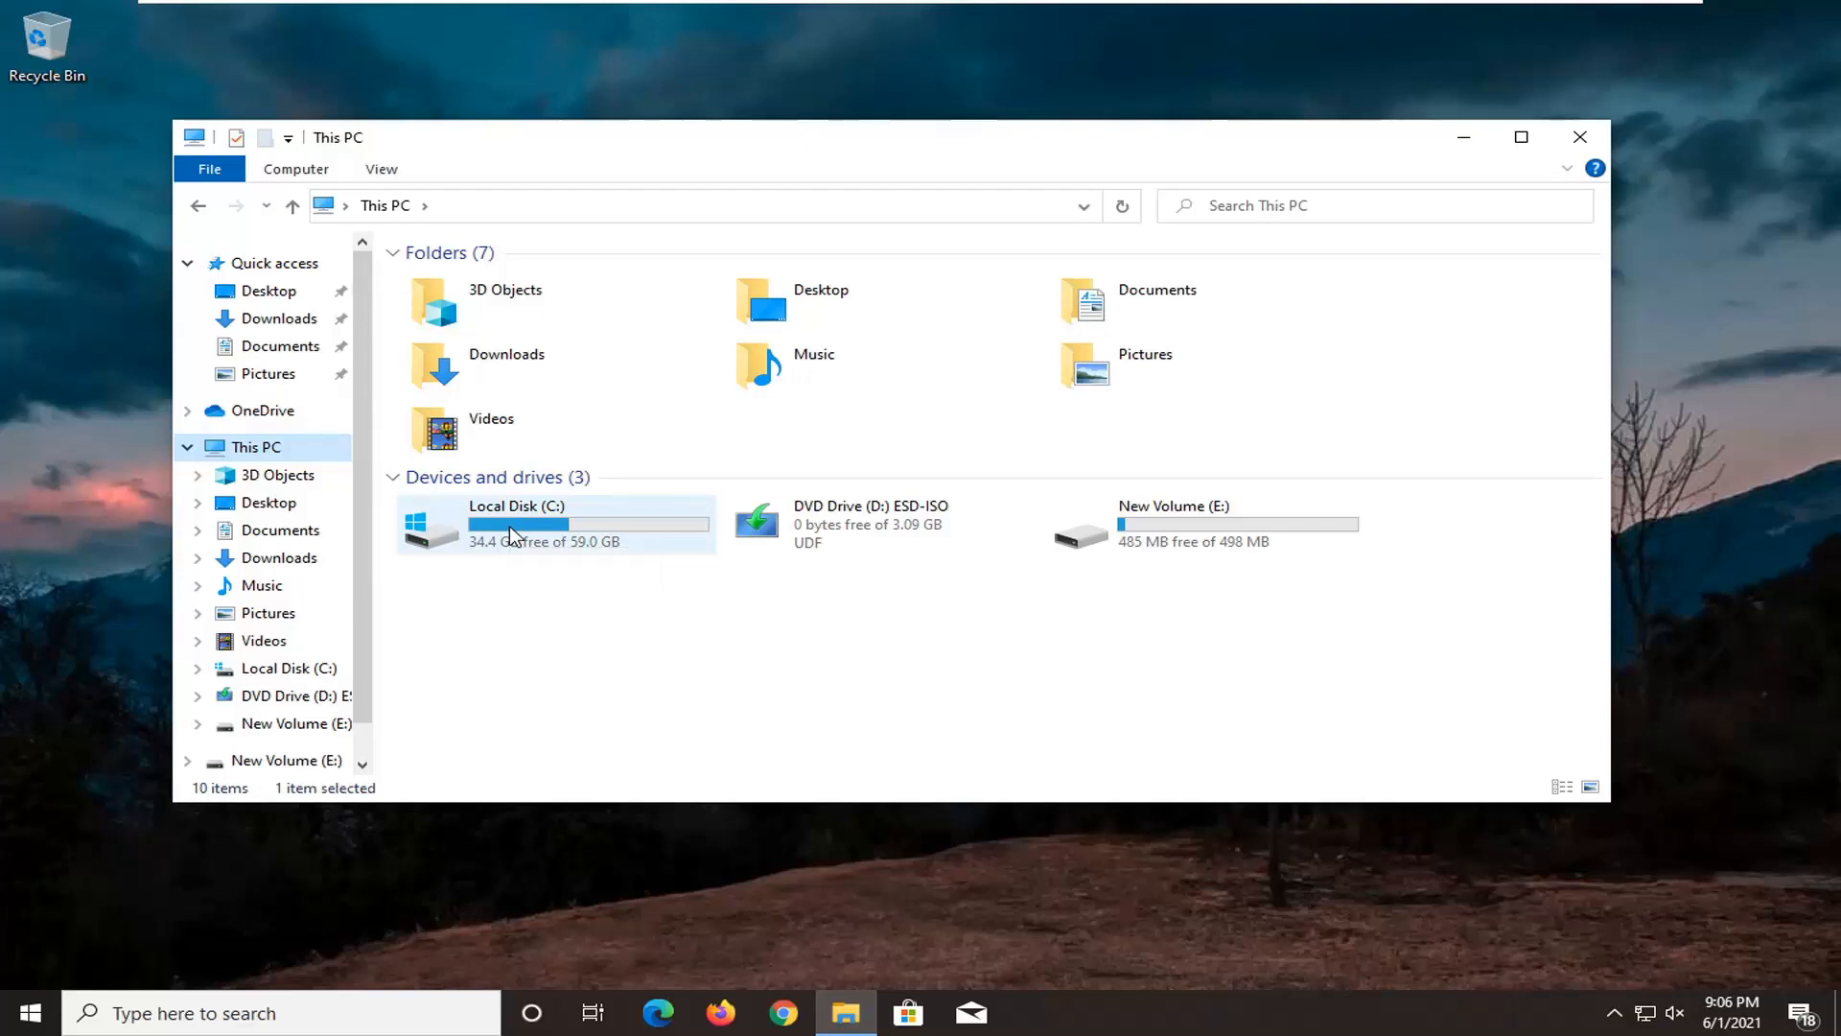
{"action": "right_click", "coordinate": [509, 533]}
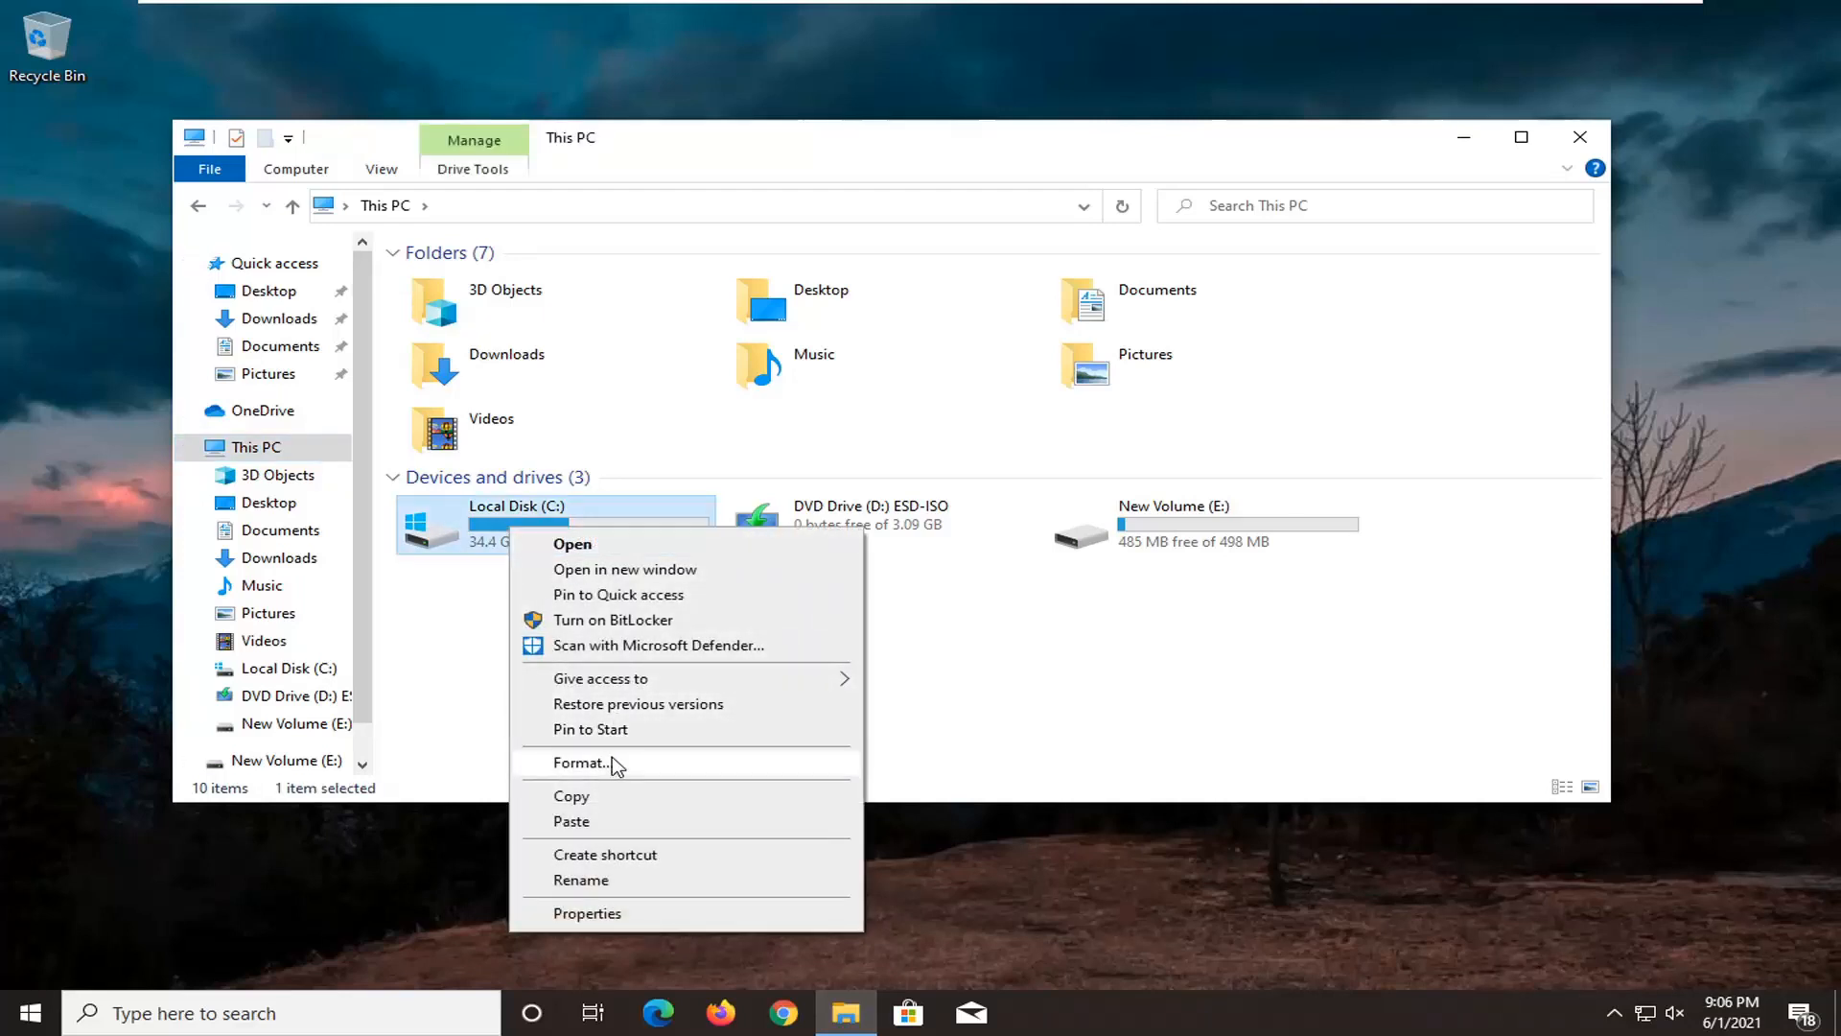
Step: Start an error check of Local Disk (C:) from the Tools section of its Properties
{"action": "left_click", "coordinate": [587, 912]}
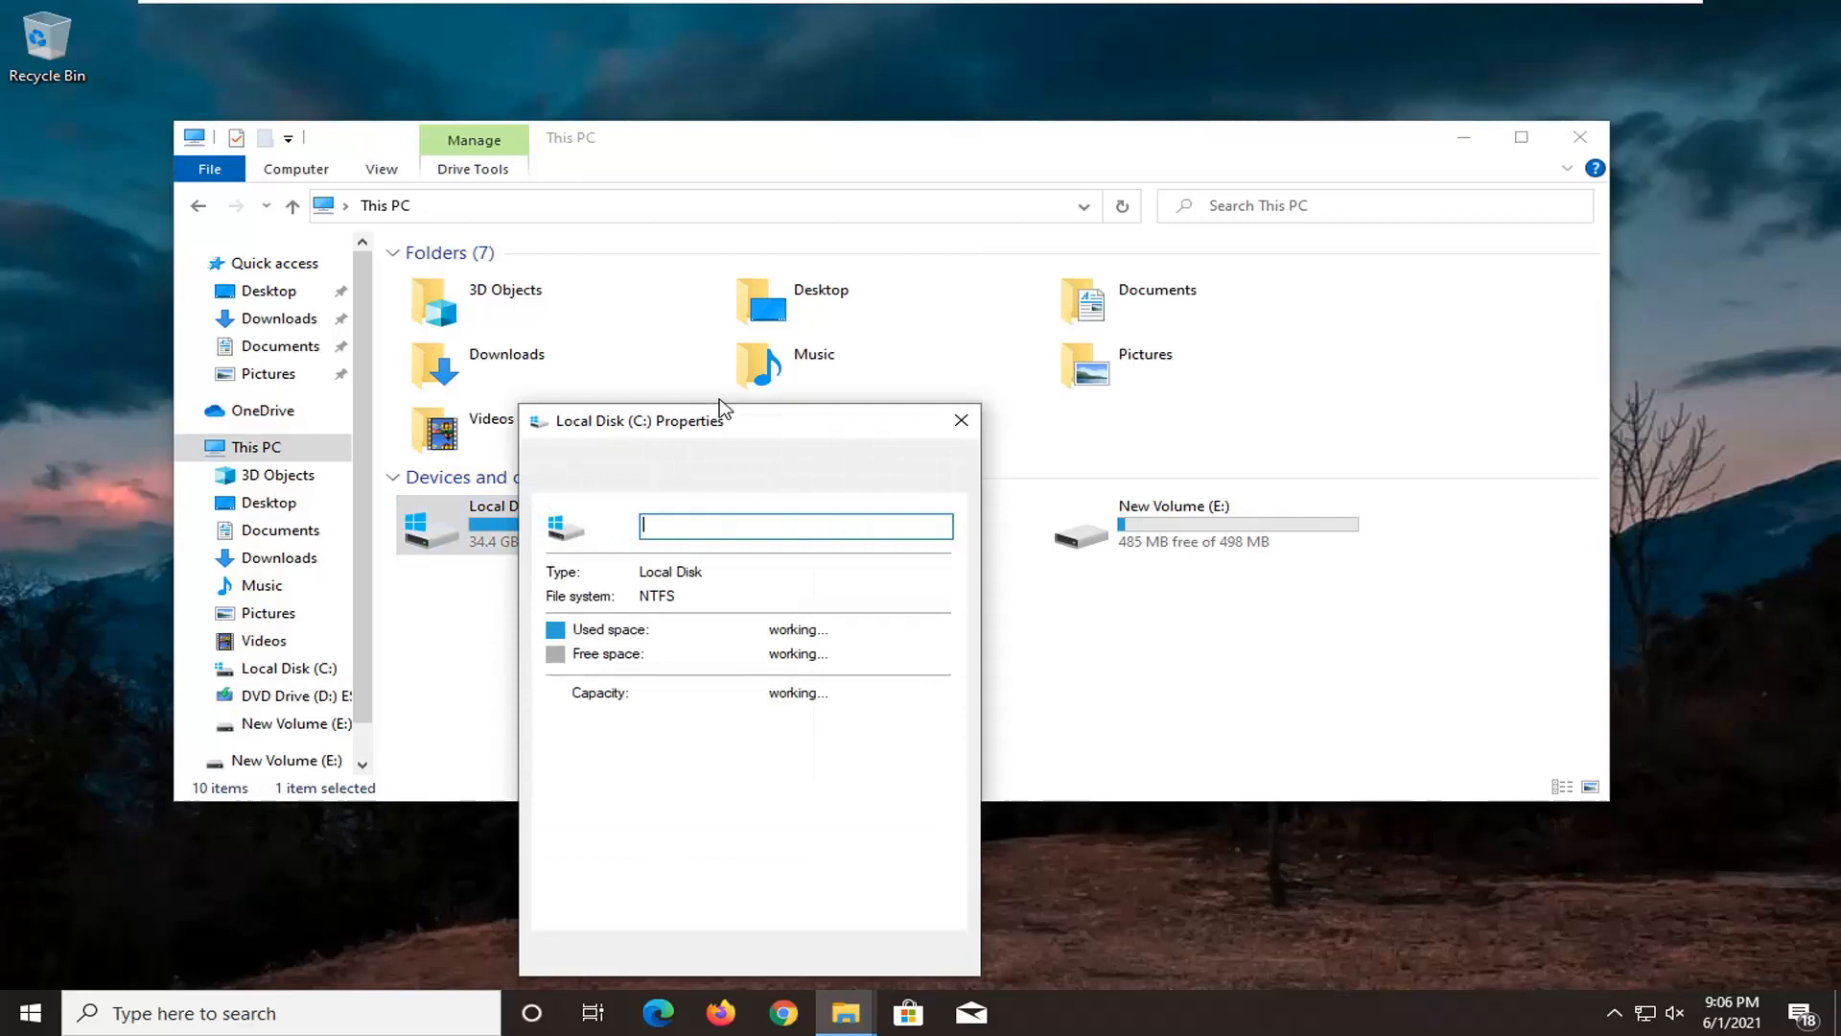
{"action": "left_click_drag", "start_coordinate": [705, 426], "coordinate": [795, 194]}
{"action": "left_click", "coordinate": [793, 254]}
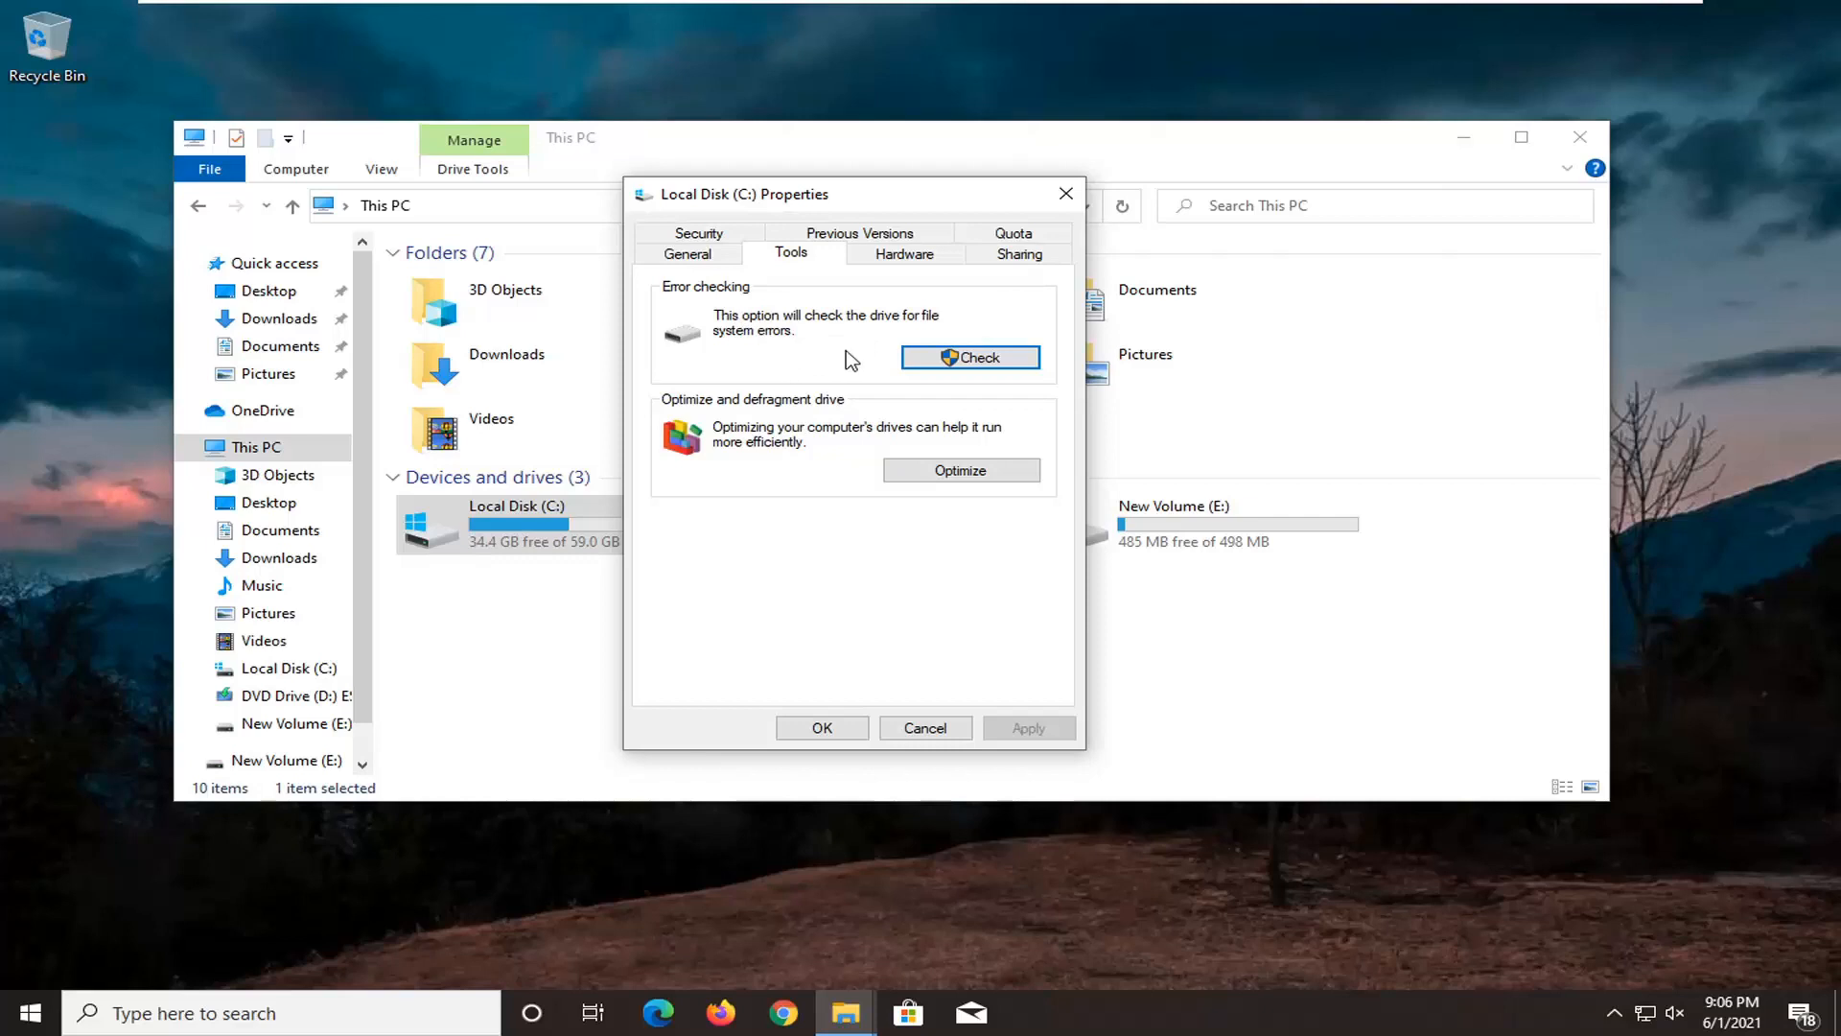
{"action": "left_click", "coordinate": [967, 358]}
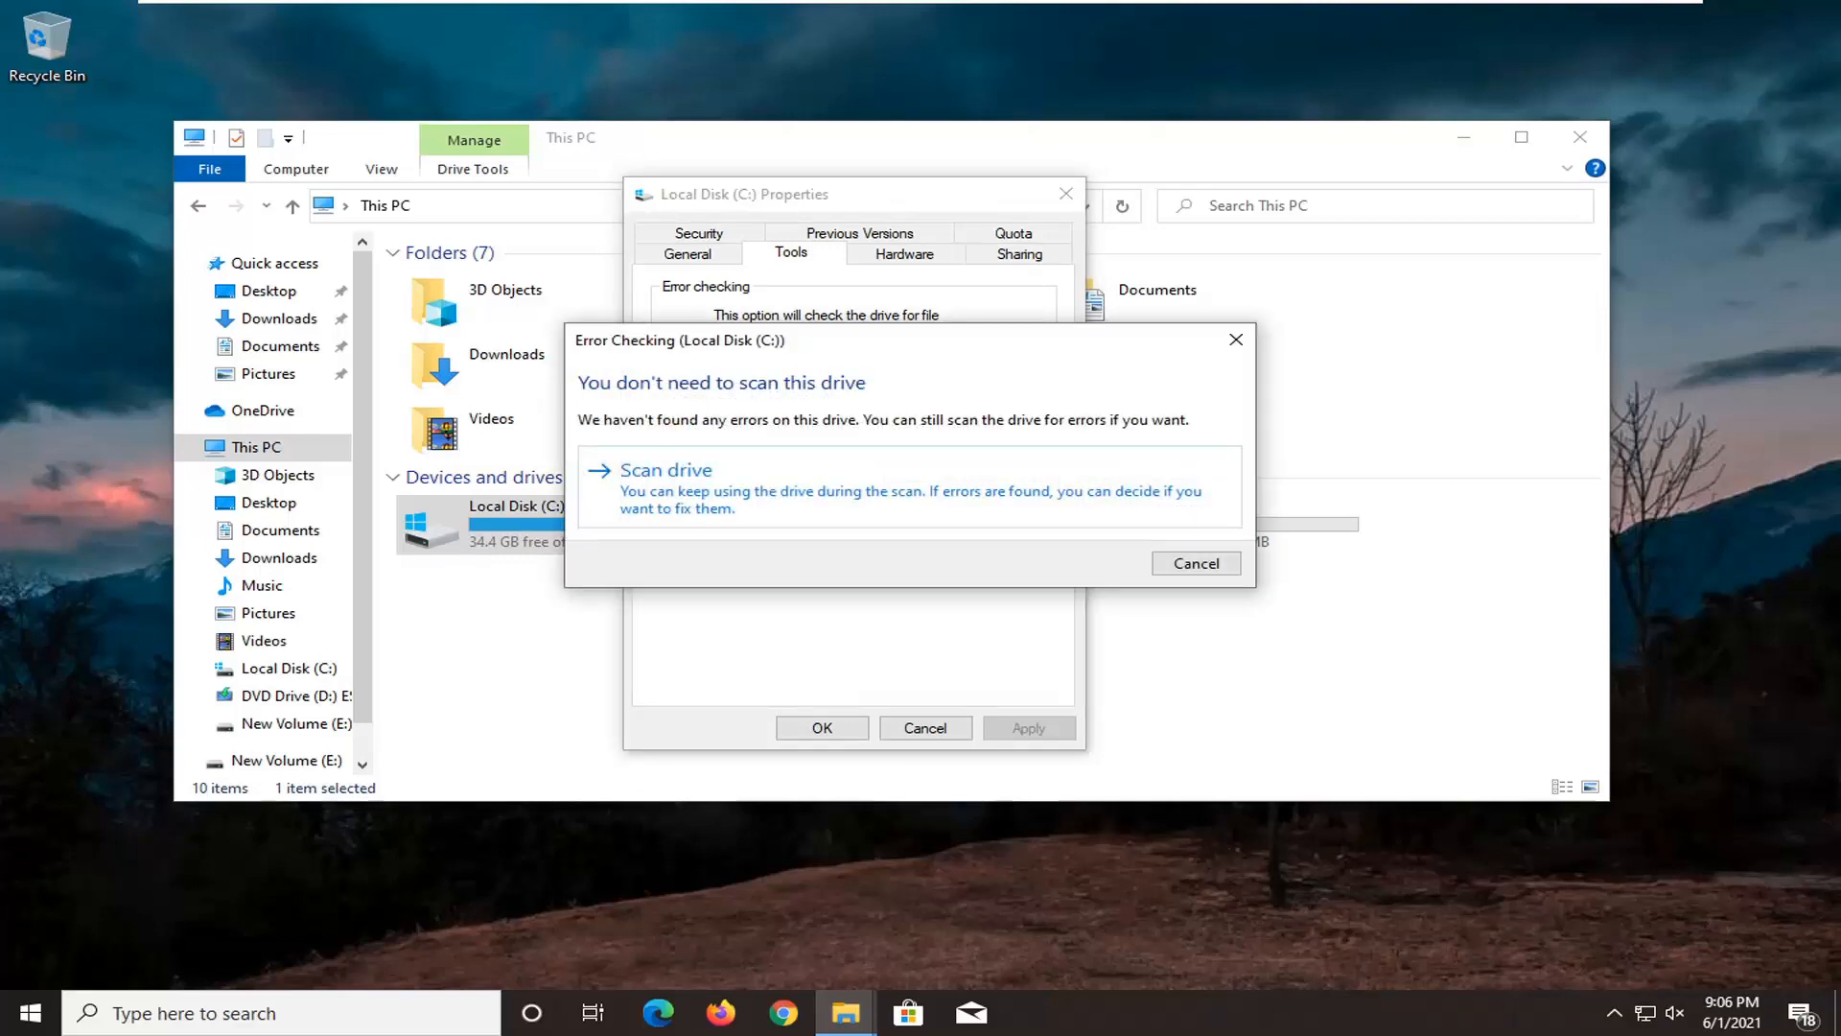
Step: Scan Local Disk (C:) with no errors found, then close its Properties and File Explorer
{"action": "left_click", "coordinate": [756, 496]}
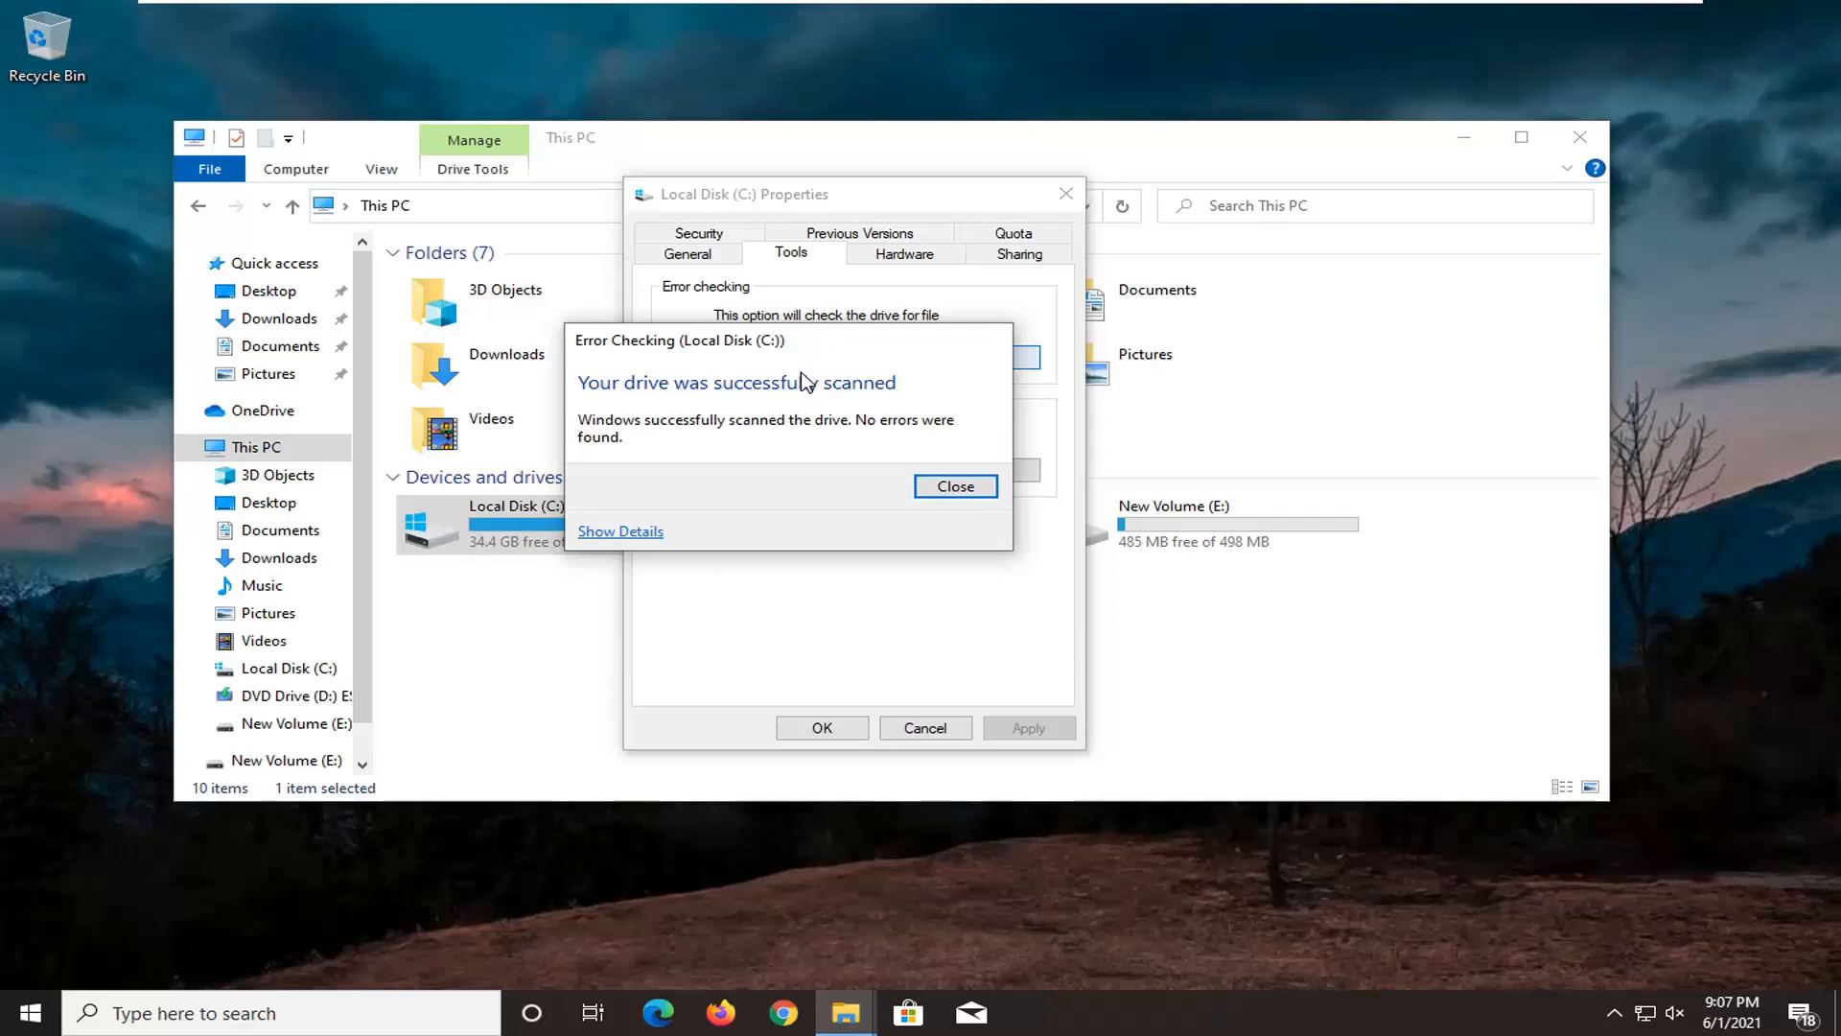
{"action": "left_click", "coordinate": [956, 486]}
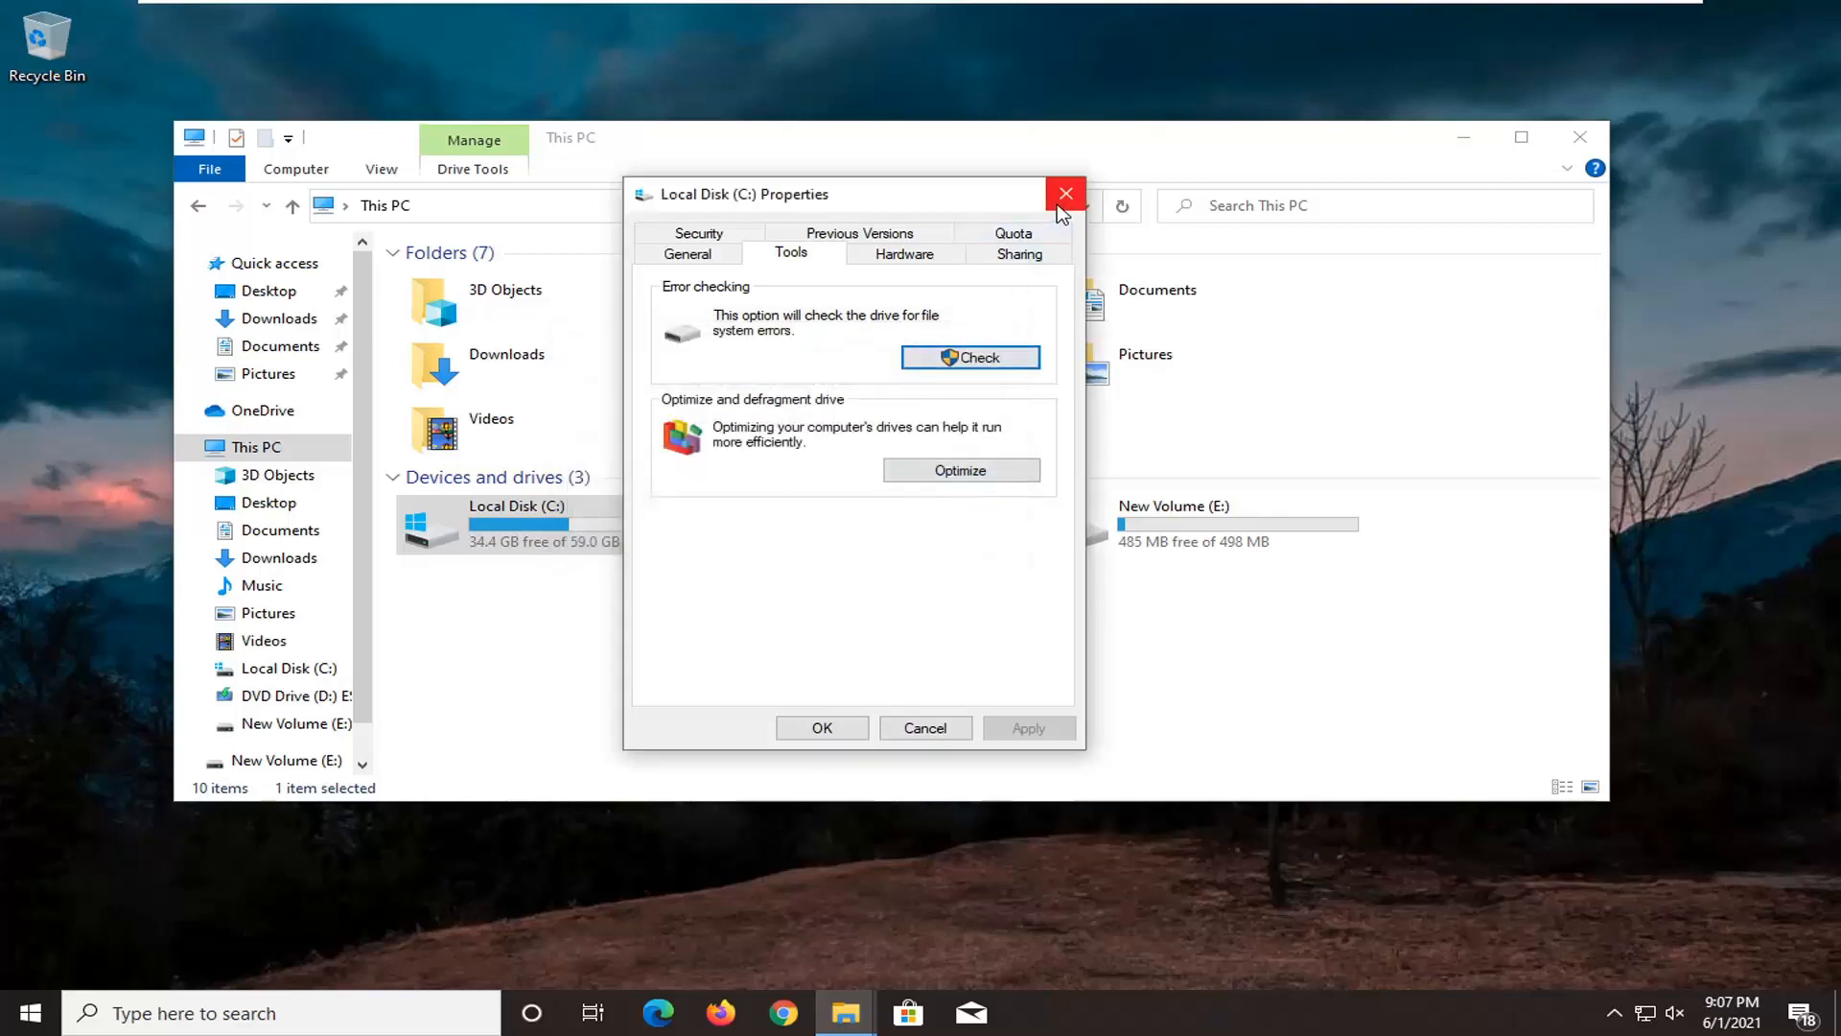
{"action": "left_click", "coordinate": [835, 737]}
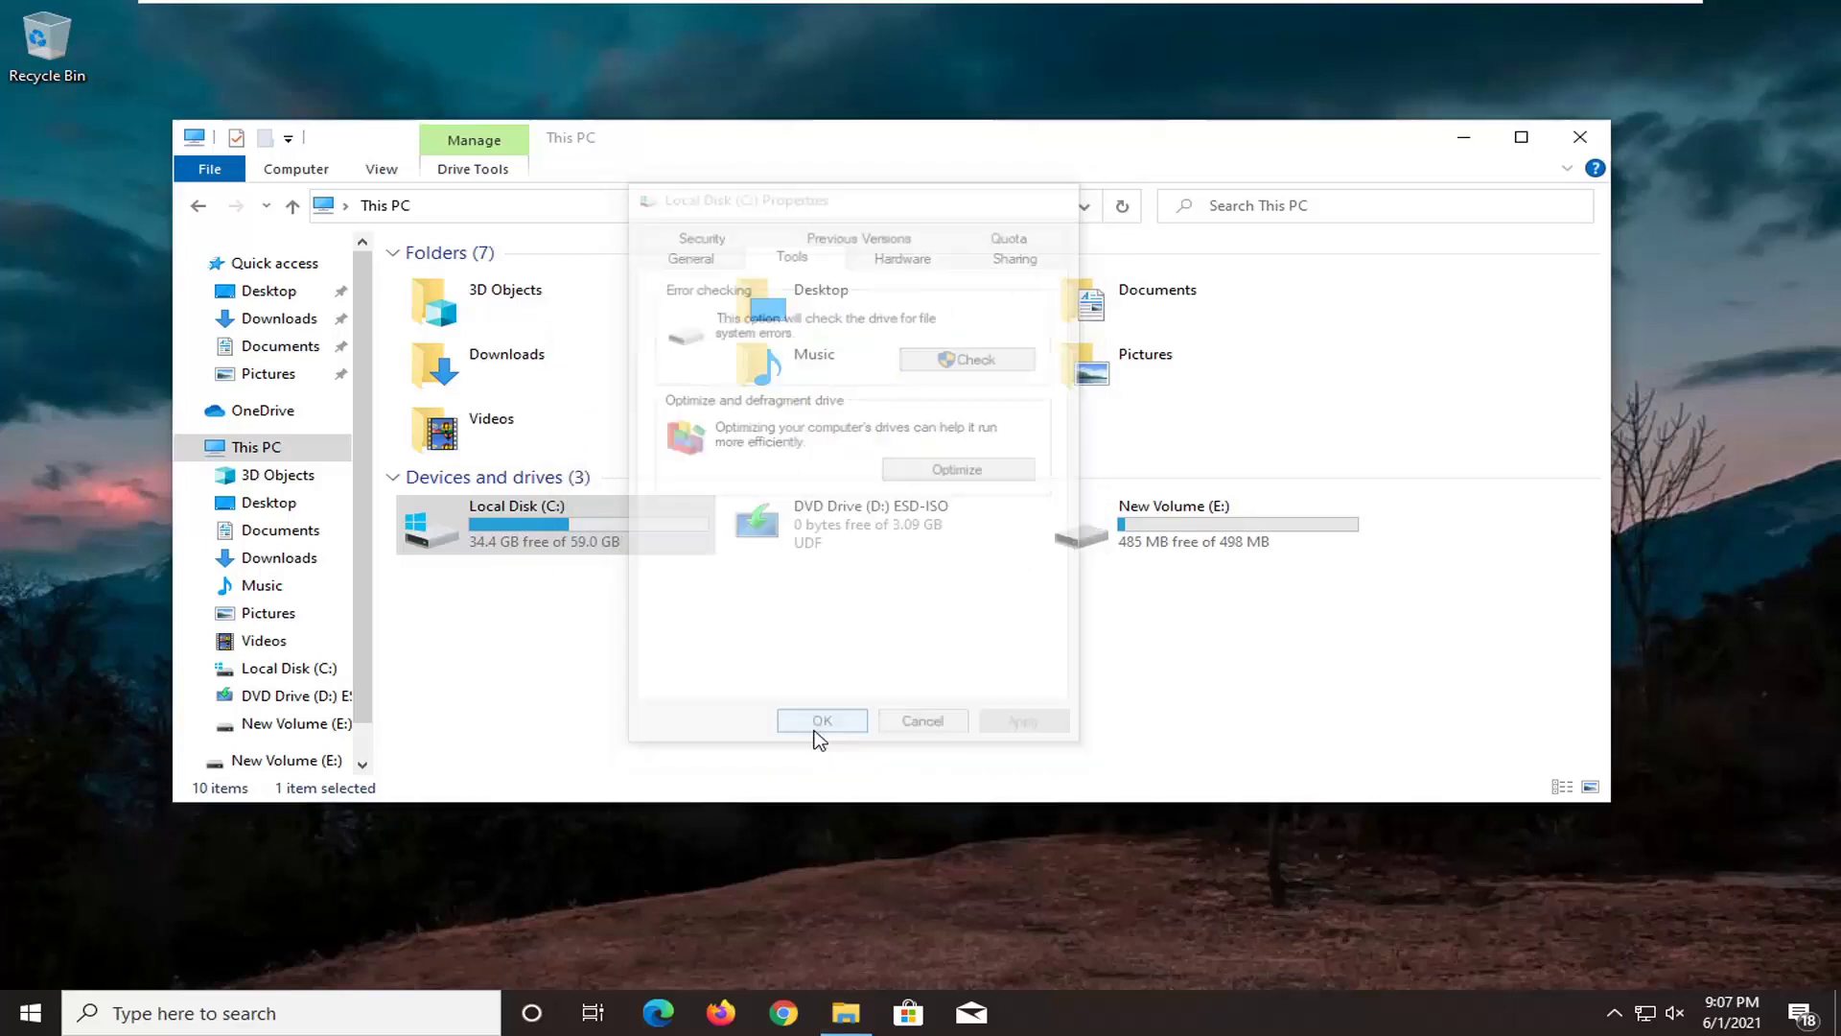
{"action": "left_click", "coordinate": [1581, 137]}
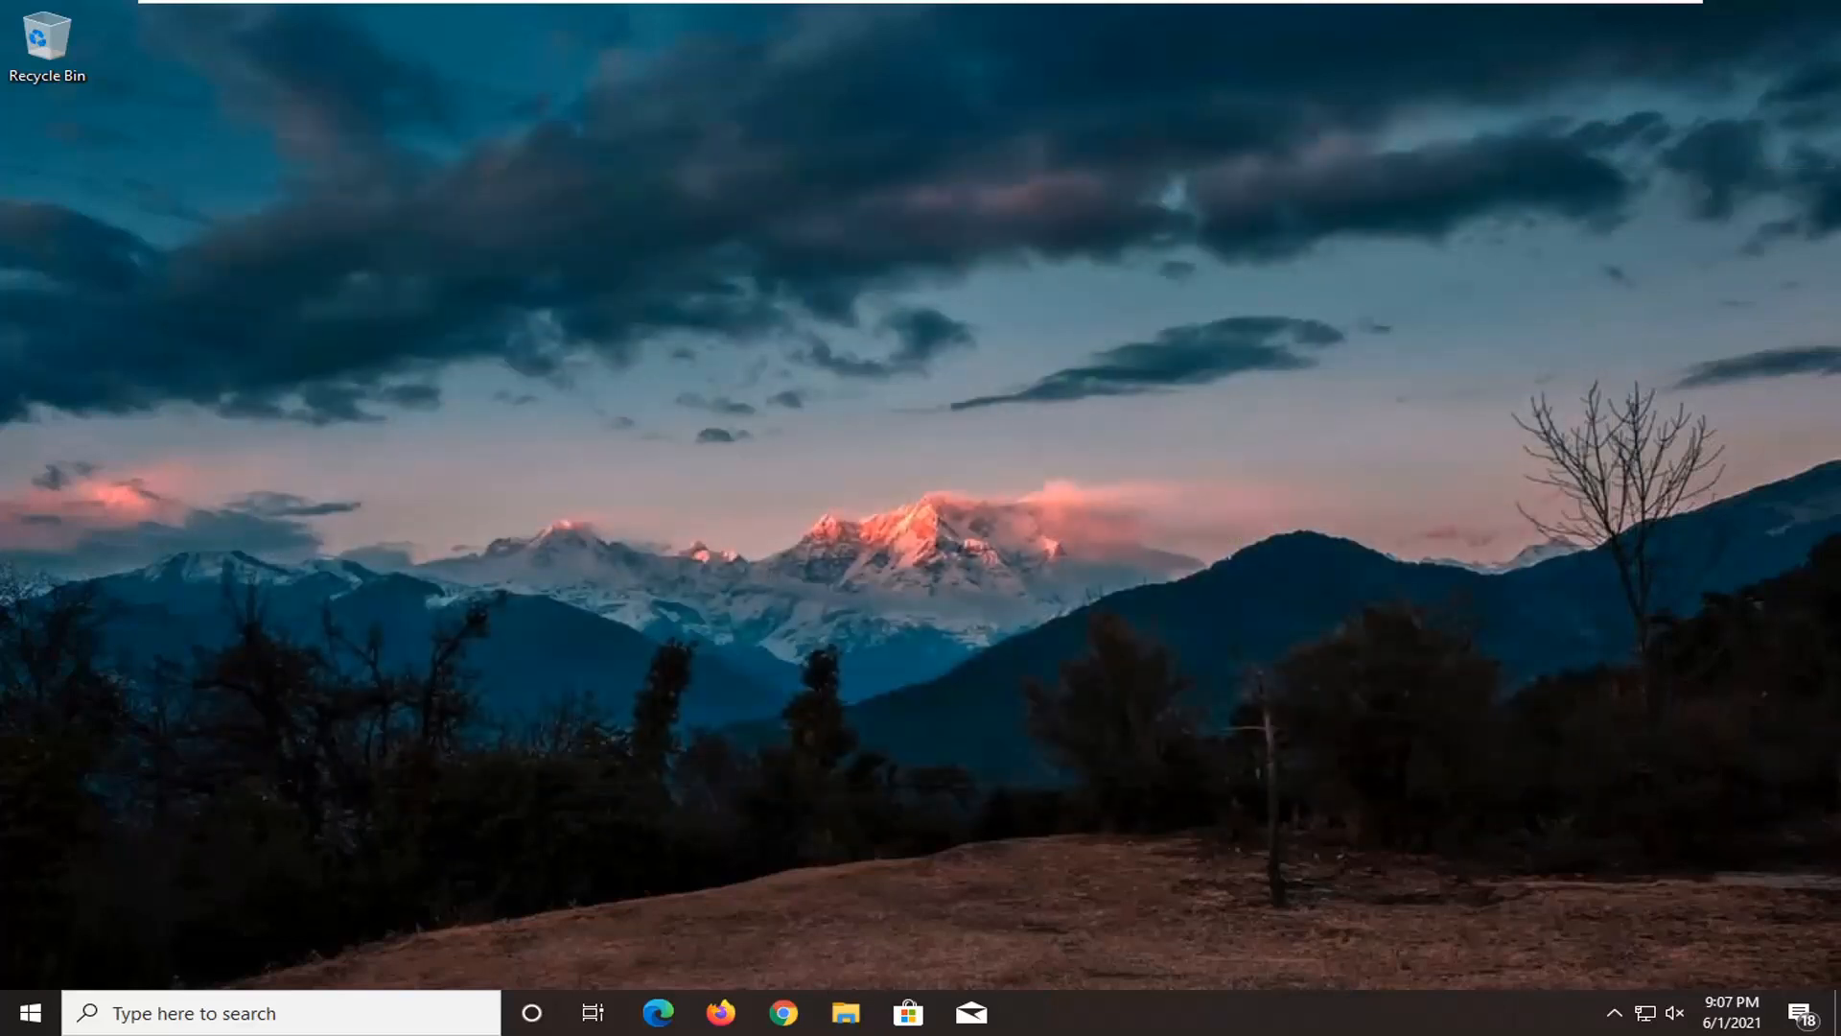
Step: Reopen Device Manager from the taskbar search and move its window to the right
{"action": "left_click", "coordinate": [31, 1013]}
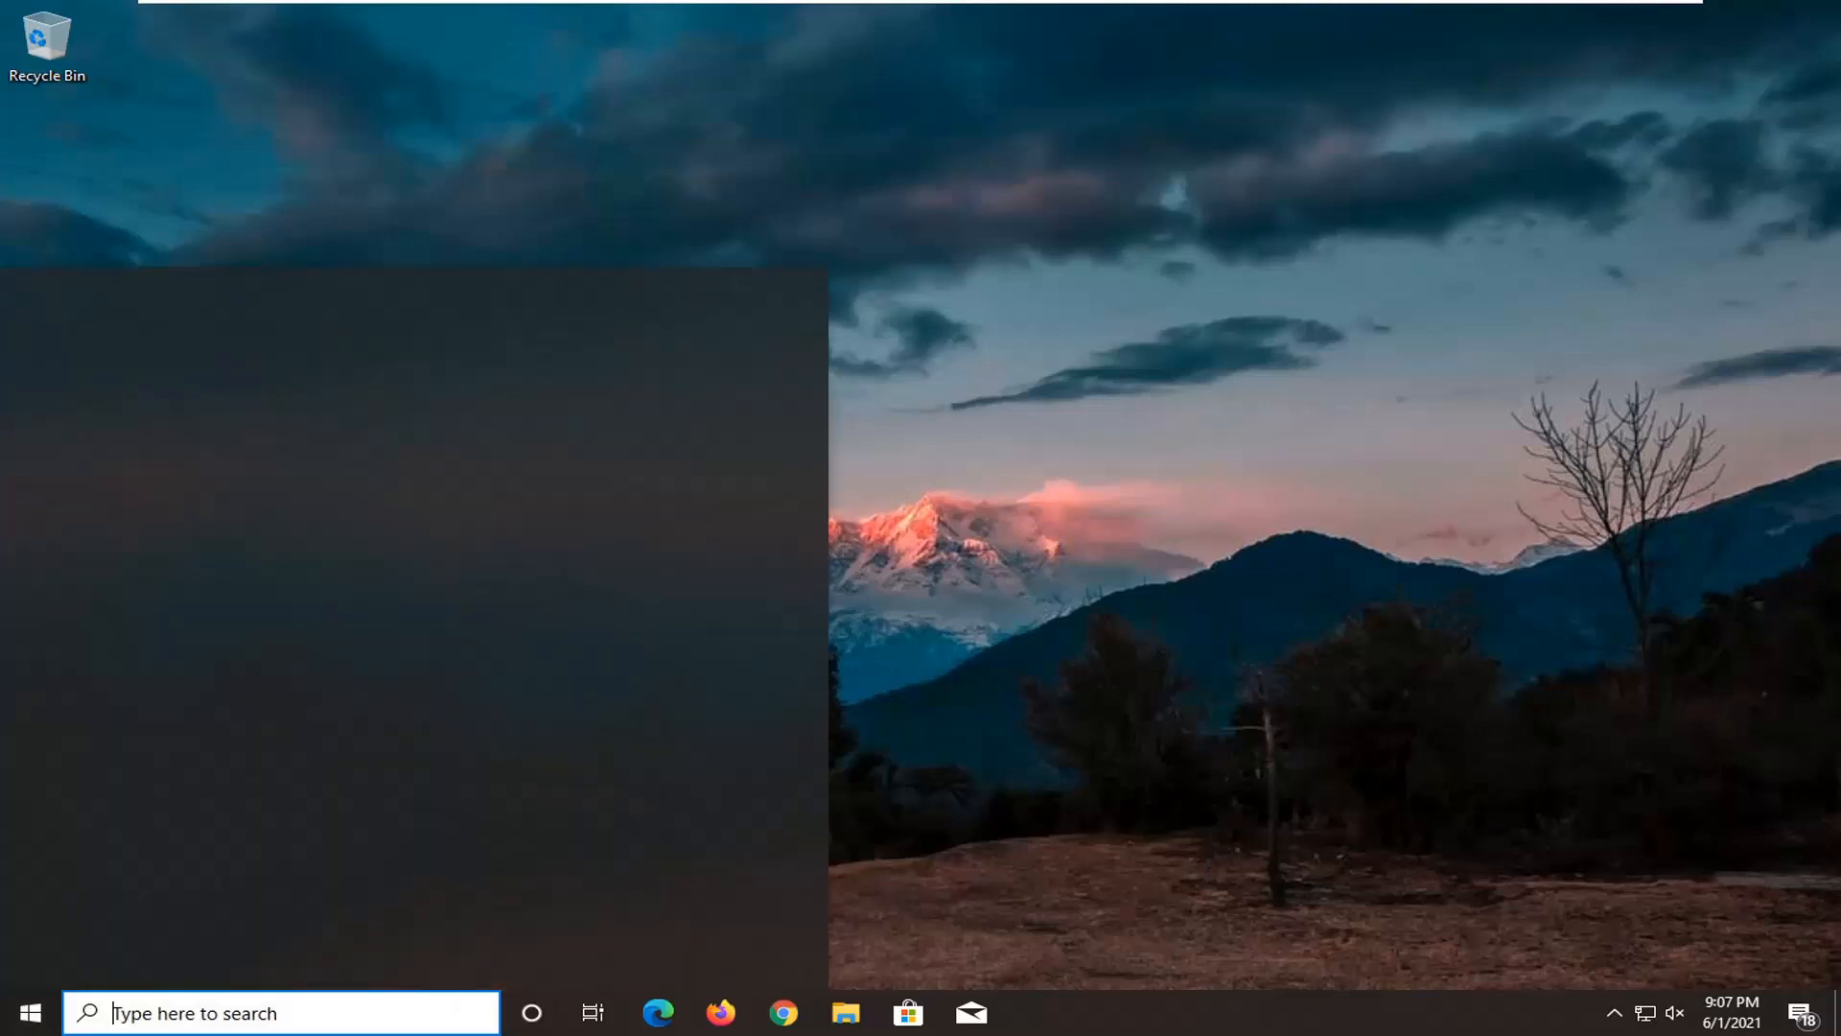
{"action": "type", "text": "devic"}
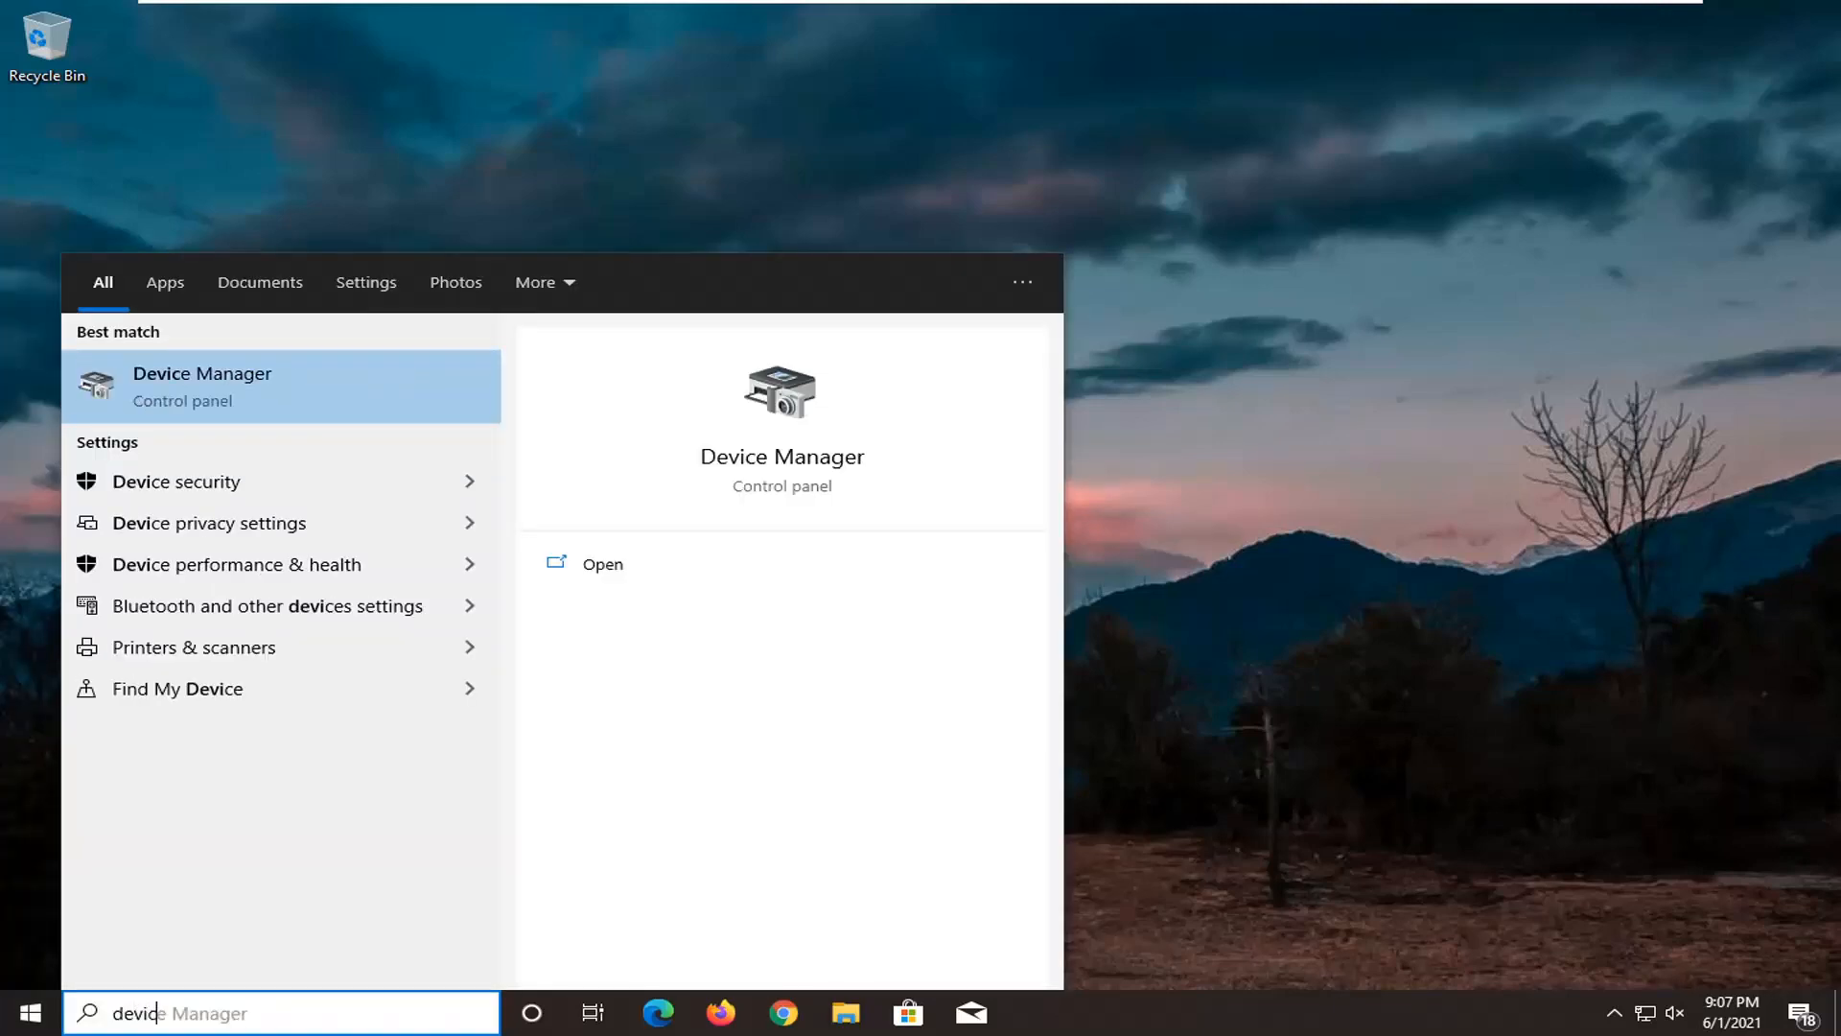
{"action": "type", "text": "e manager"}
{"action": "key", "text": "Return"}
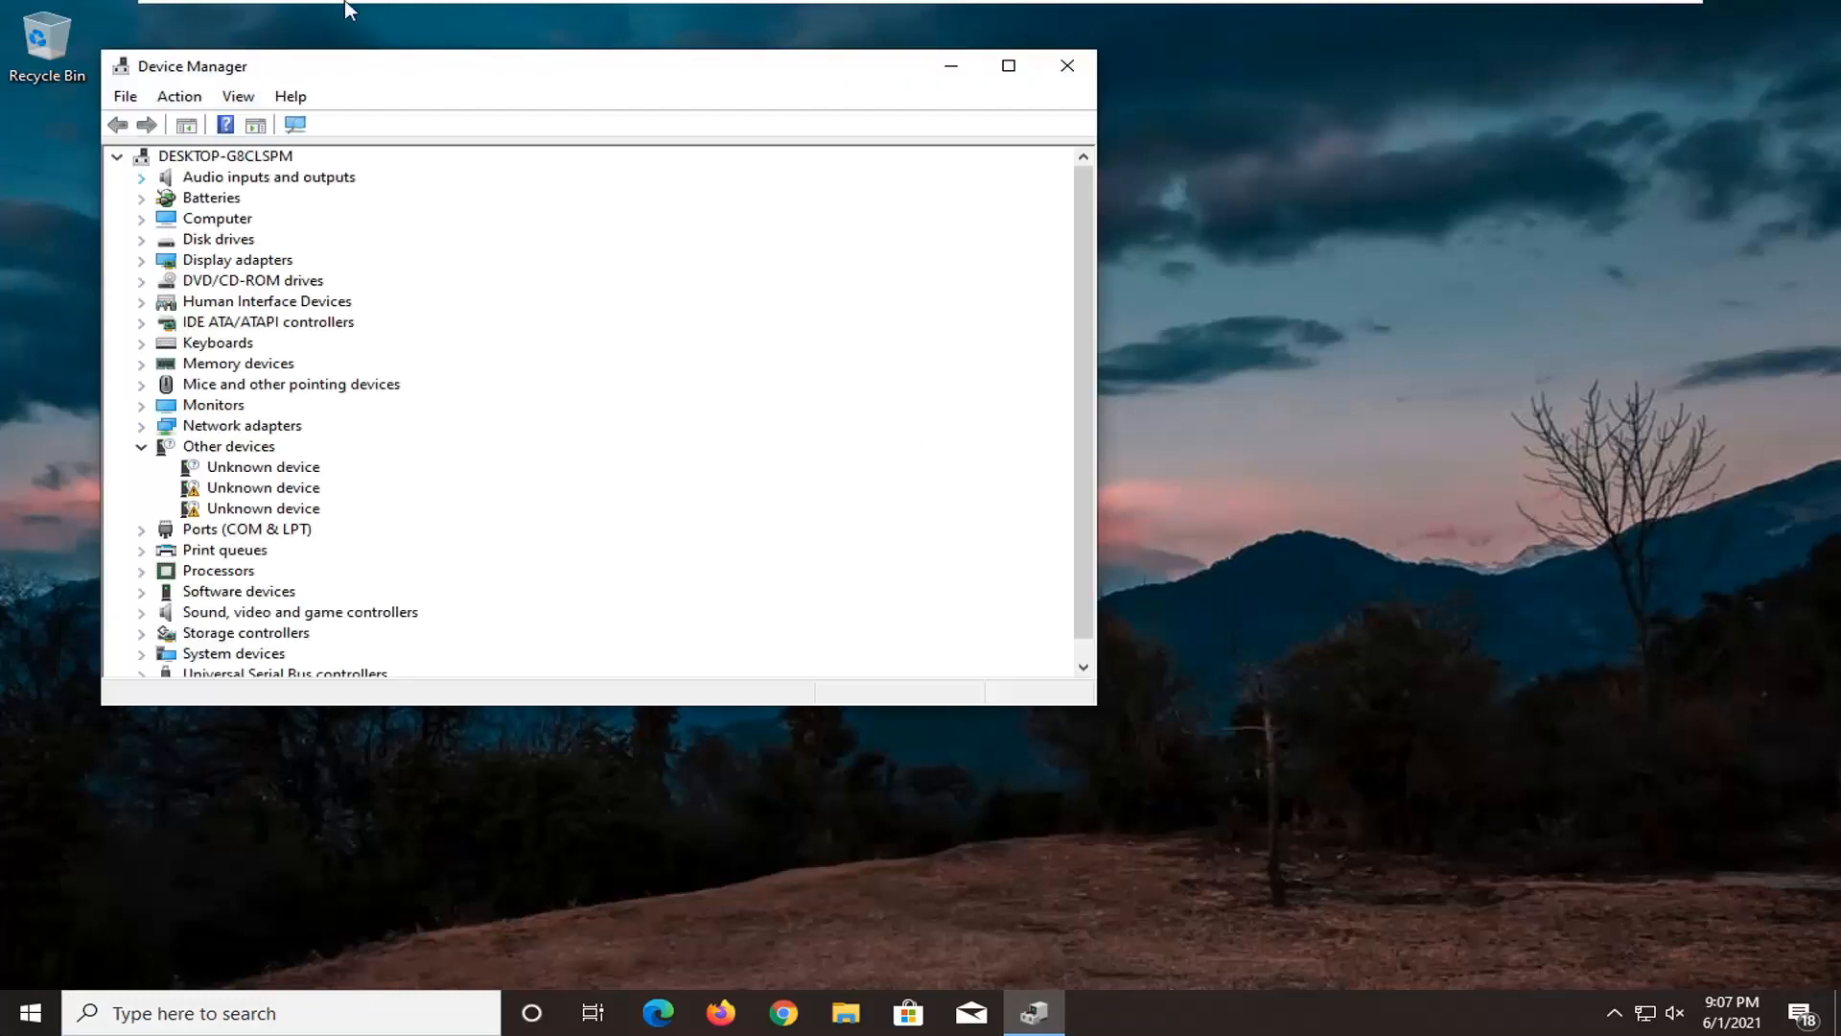
{"action": "left_click_drag", "start_coordinate": [414, 67], "coordinate": [806, 79]}
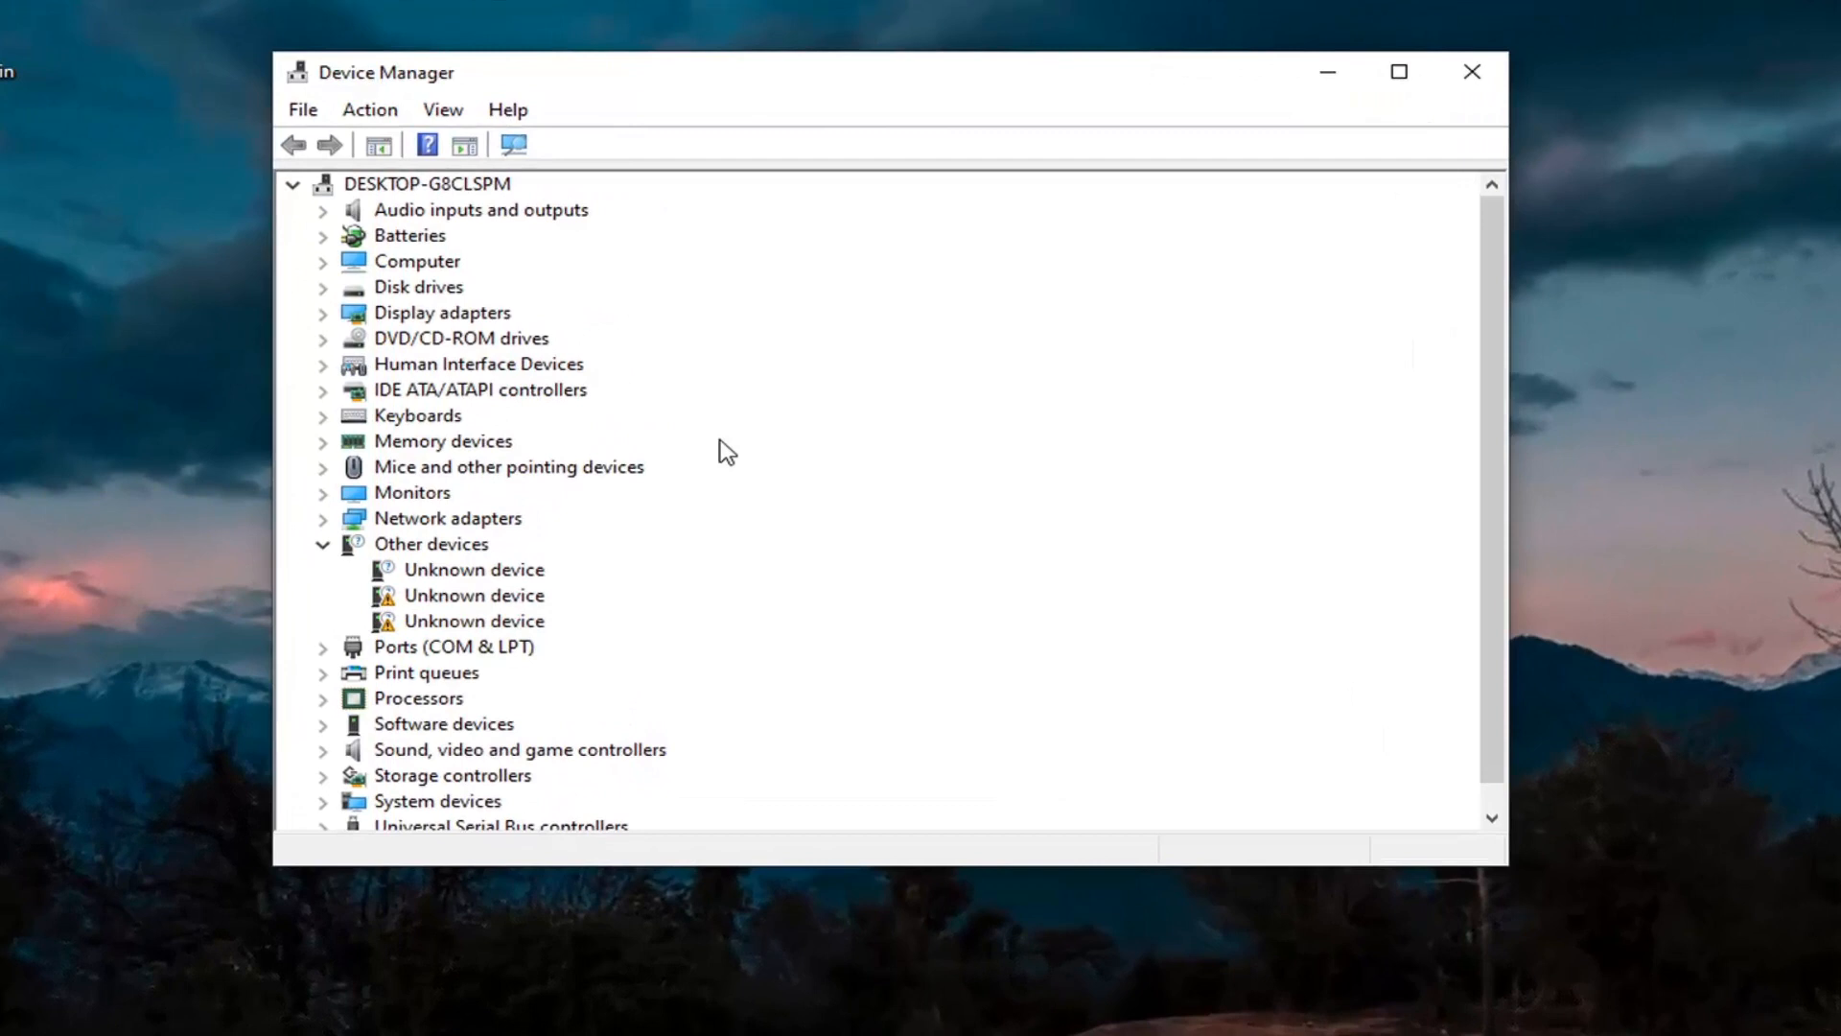
Step: Expand Display adapters and start a driver update from the VMware SVGA 3D properties' Driver page
{"action": "double_click", "coordinate": [442, 313]}
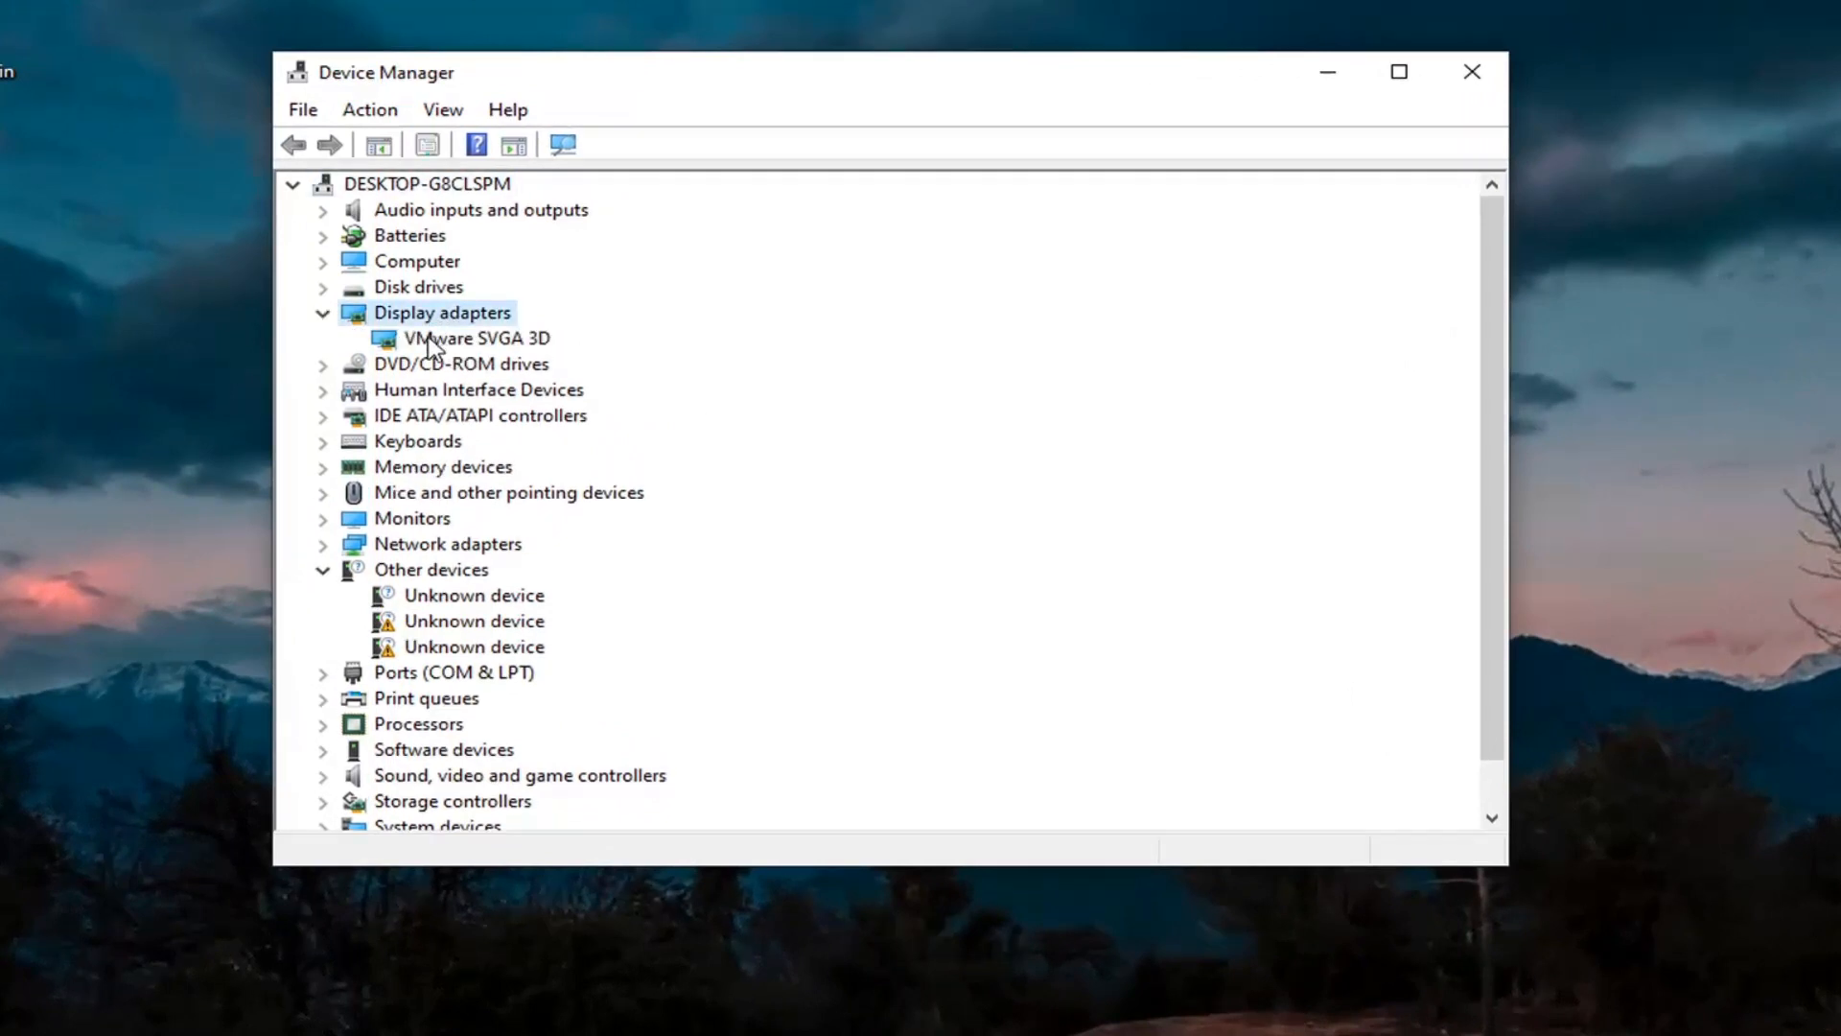
{"action": "right_click", "coordinate": [433, 341]}
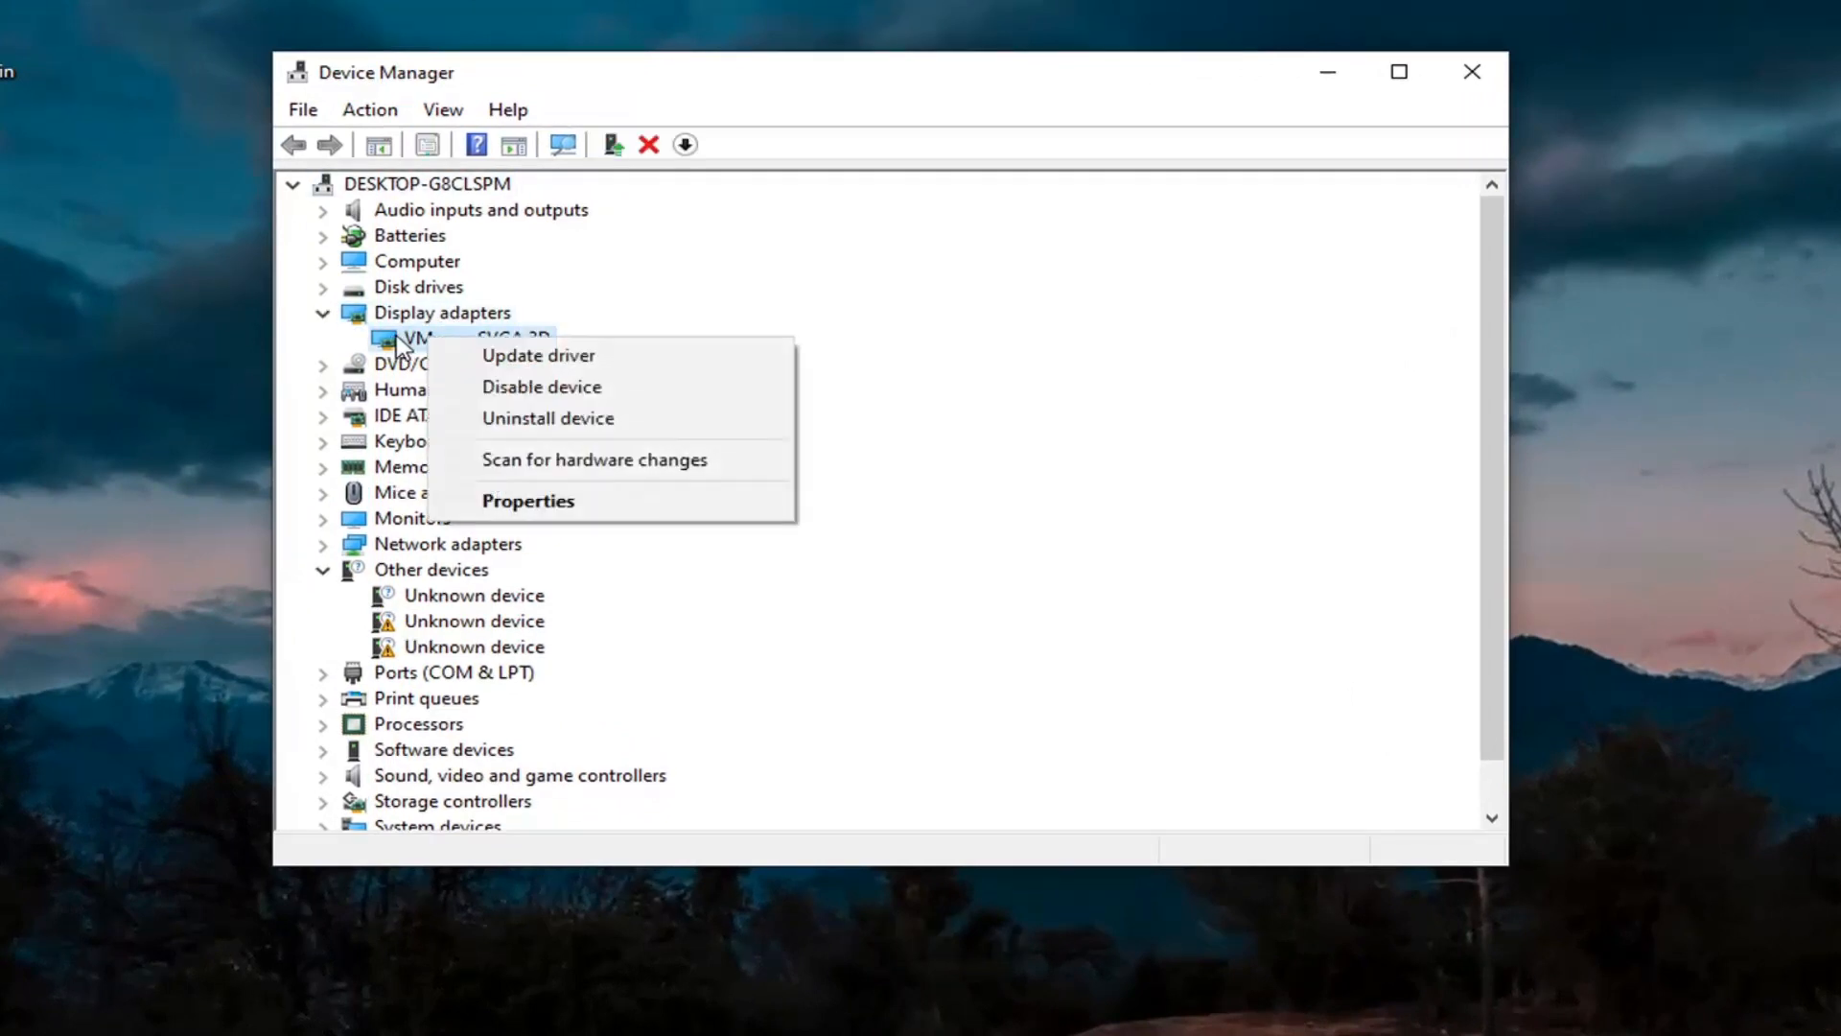
{"action": "left_click", "coordinate": [527, 500]}
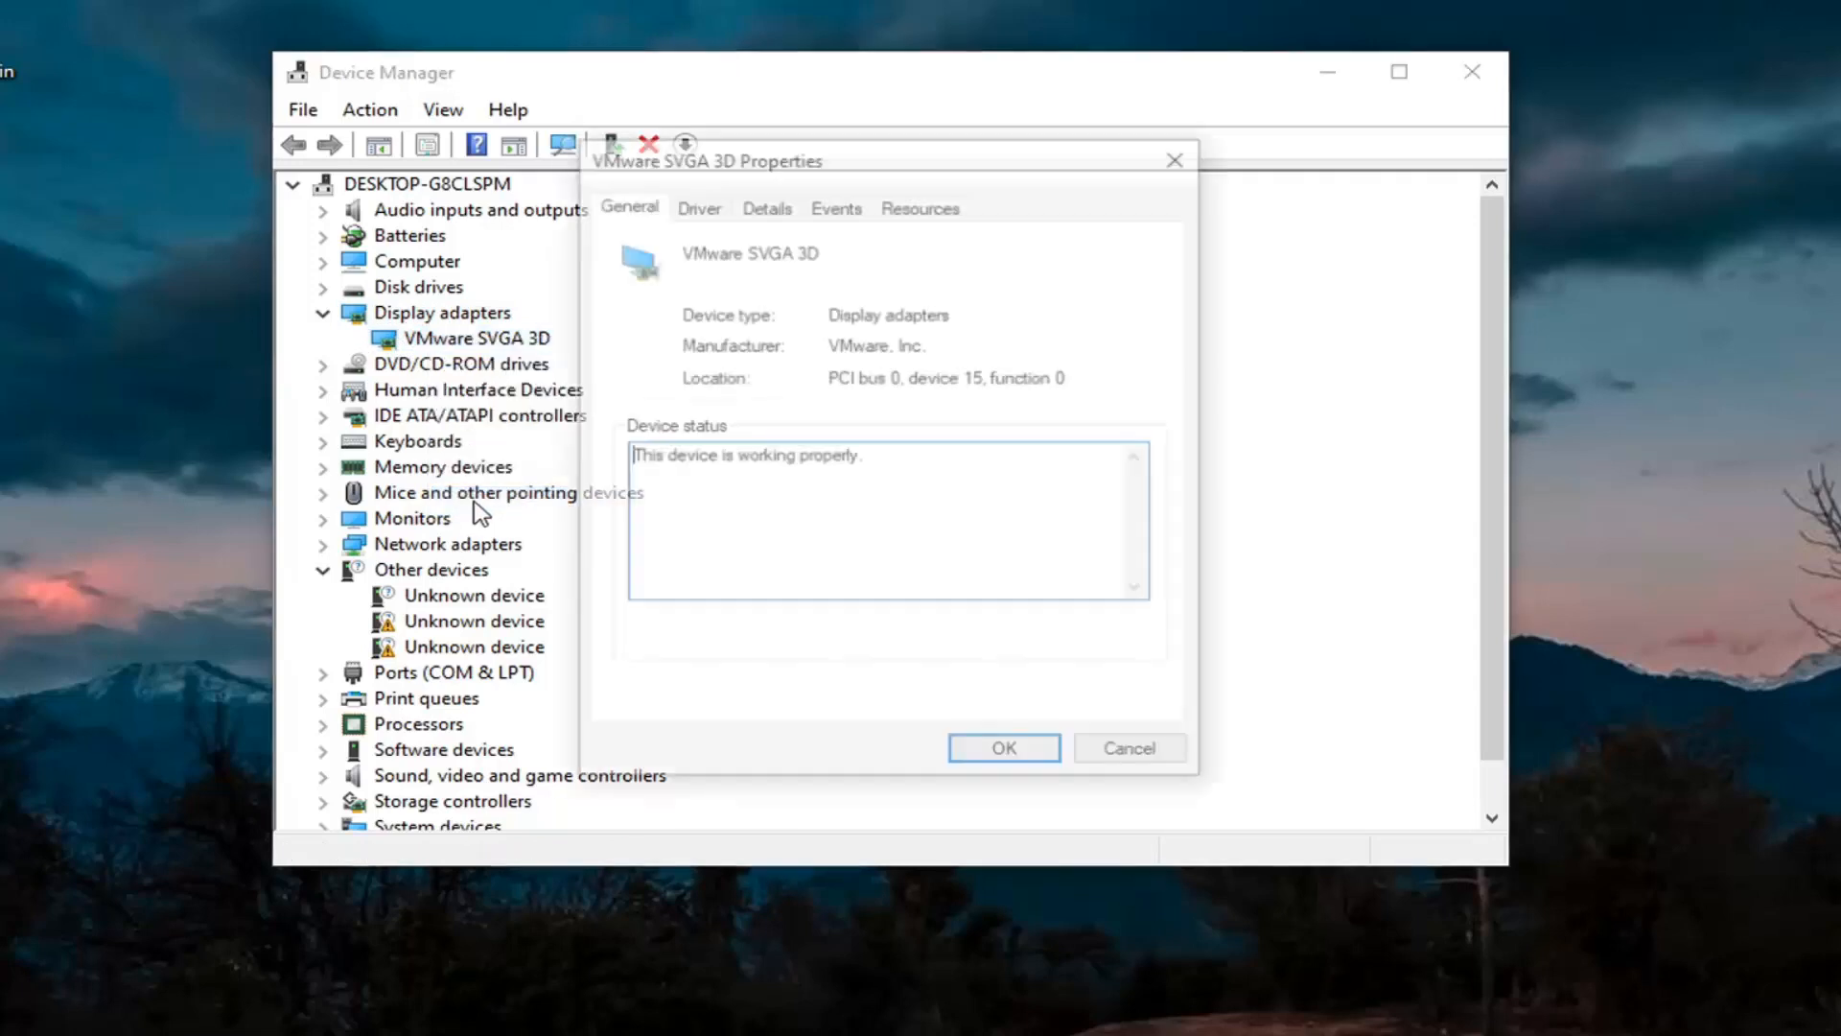
{"action": "left_click", "coordinate": [696, 204]}
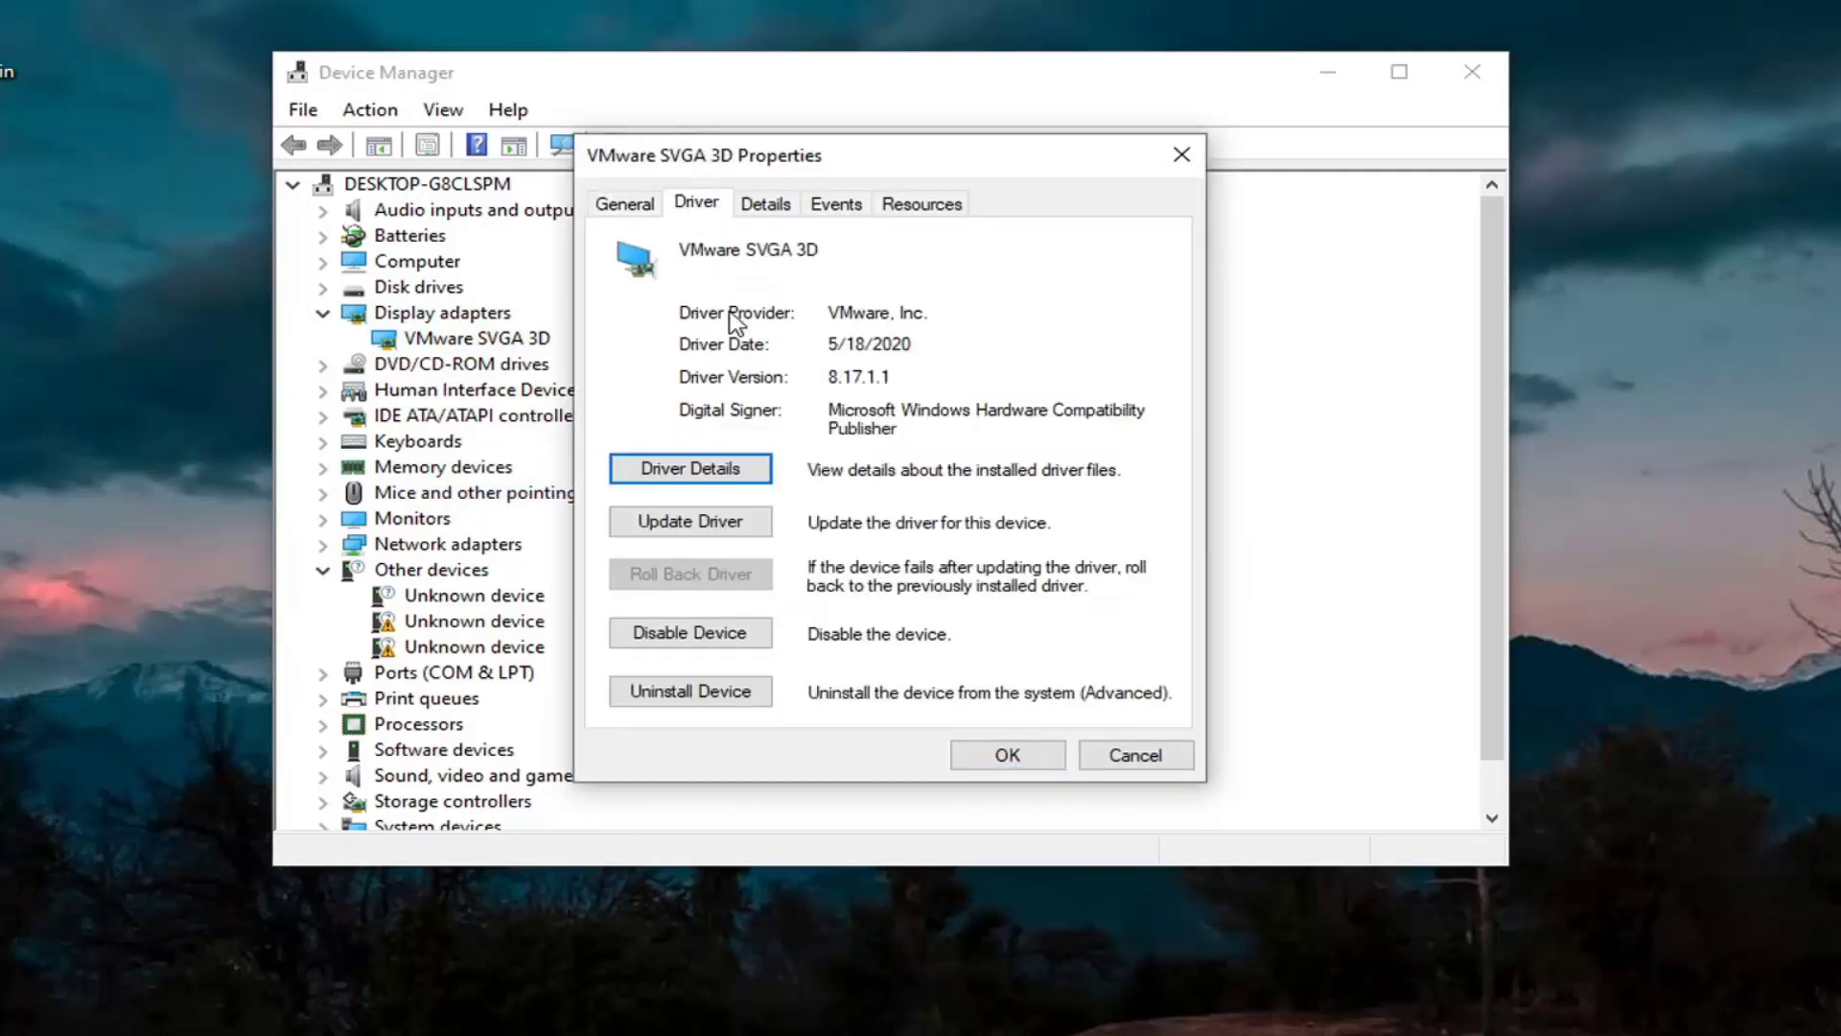
{"action": "left_click", "coordinate": [689, 521]}
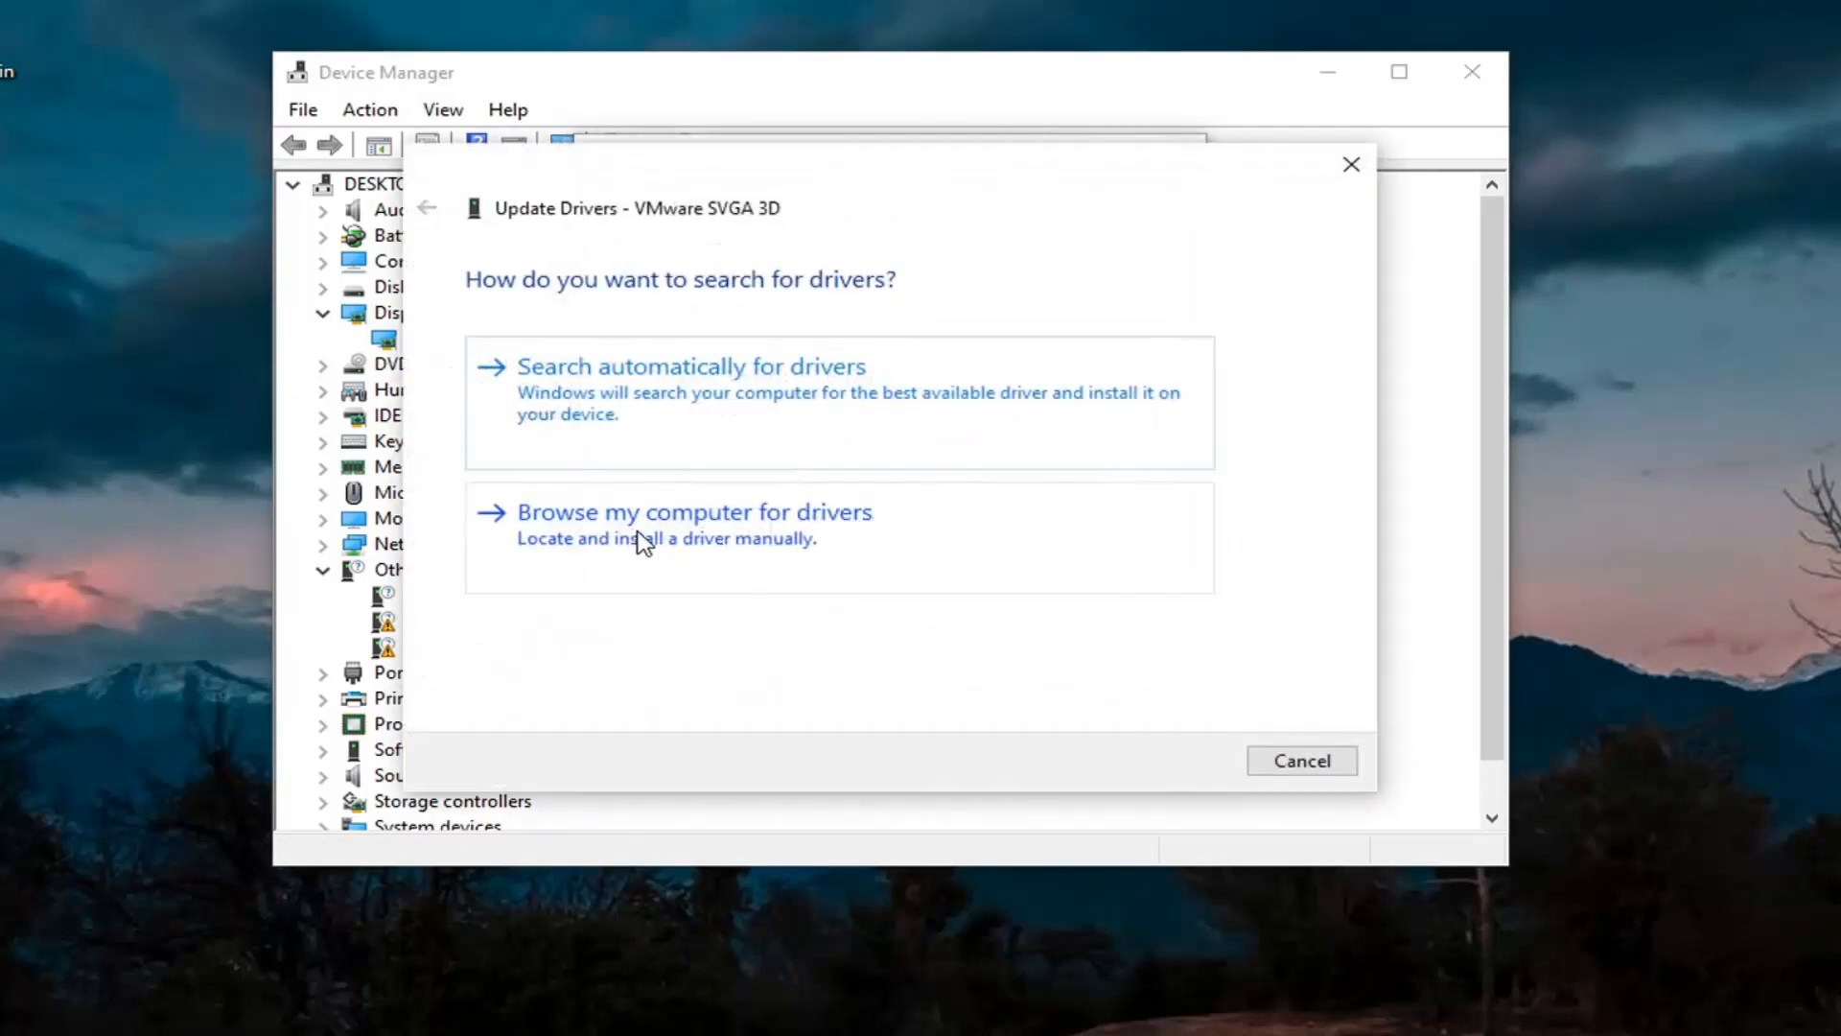
Step: Reinstall the VMware SVGA 3D driver by picking it from the drivers already on the computer
{"action": "left_click", "coordinate": [778, 530]}
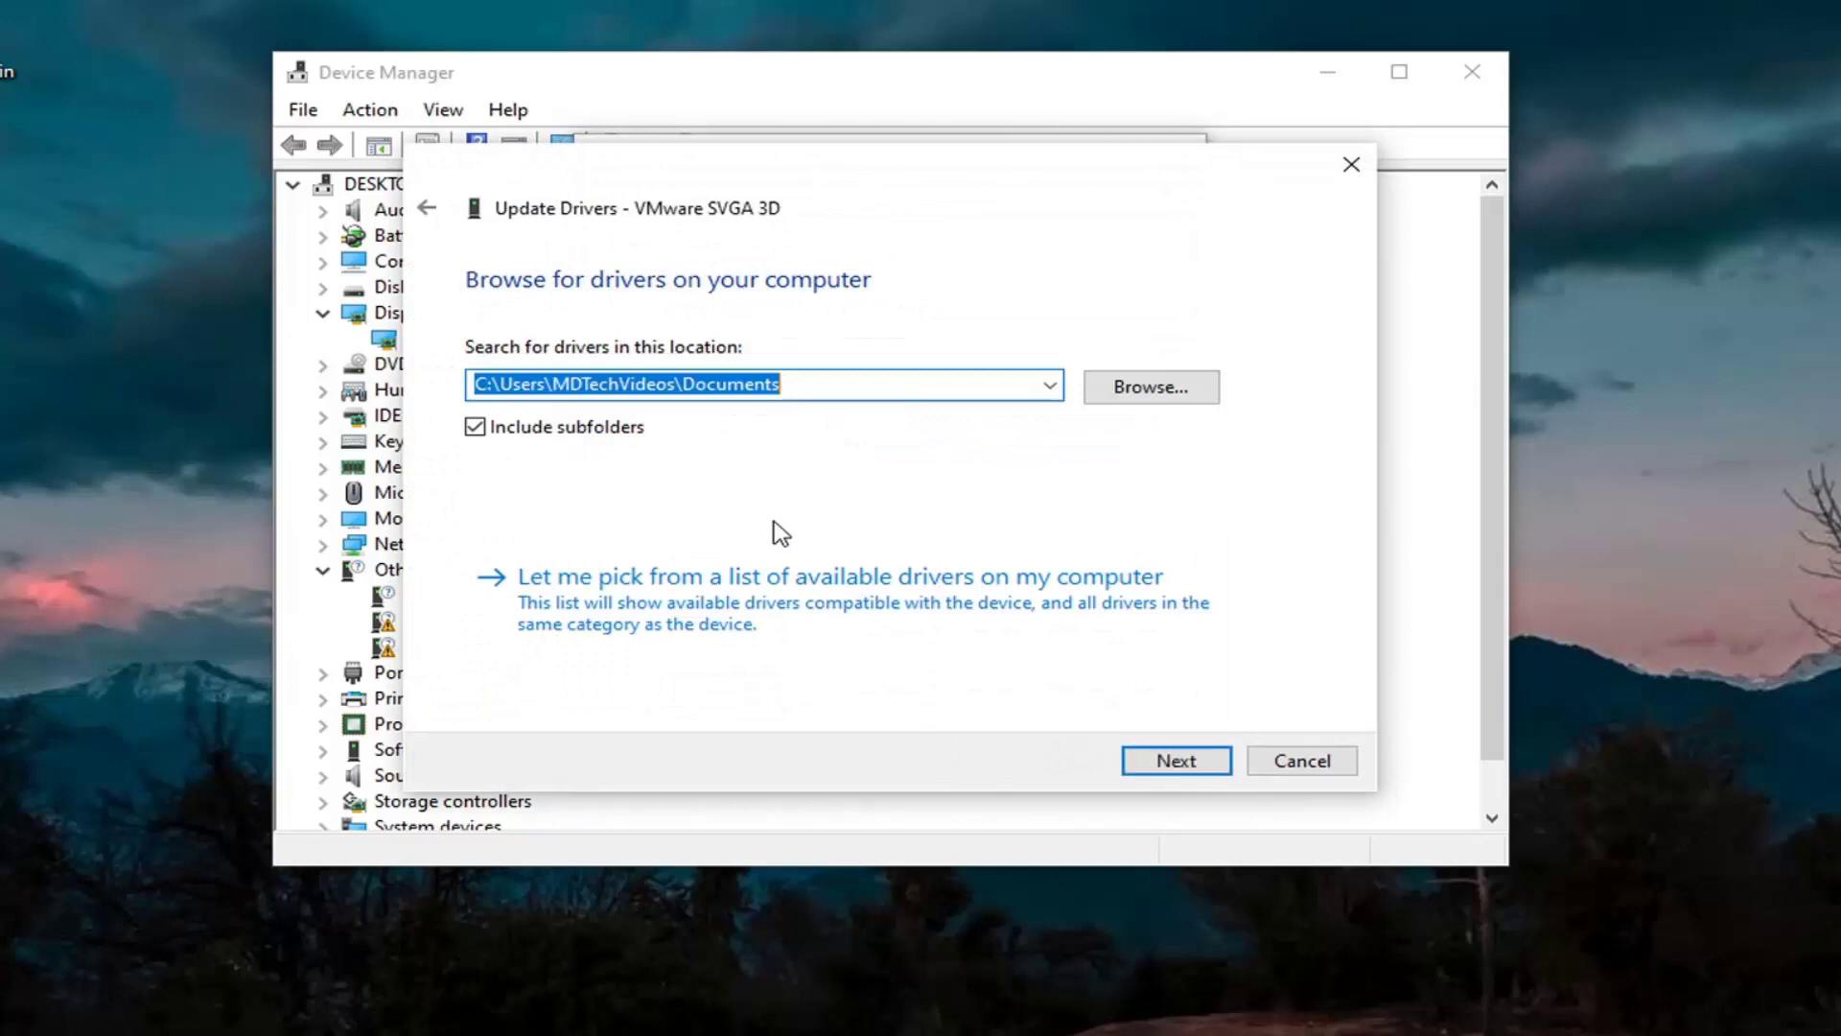
{"action": "left_click", "coordinate": [735, 628]}
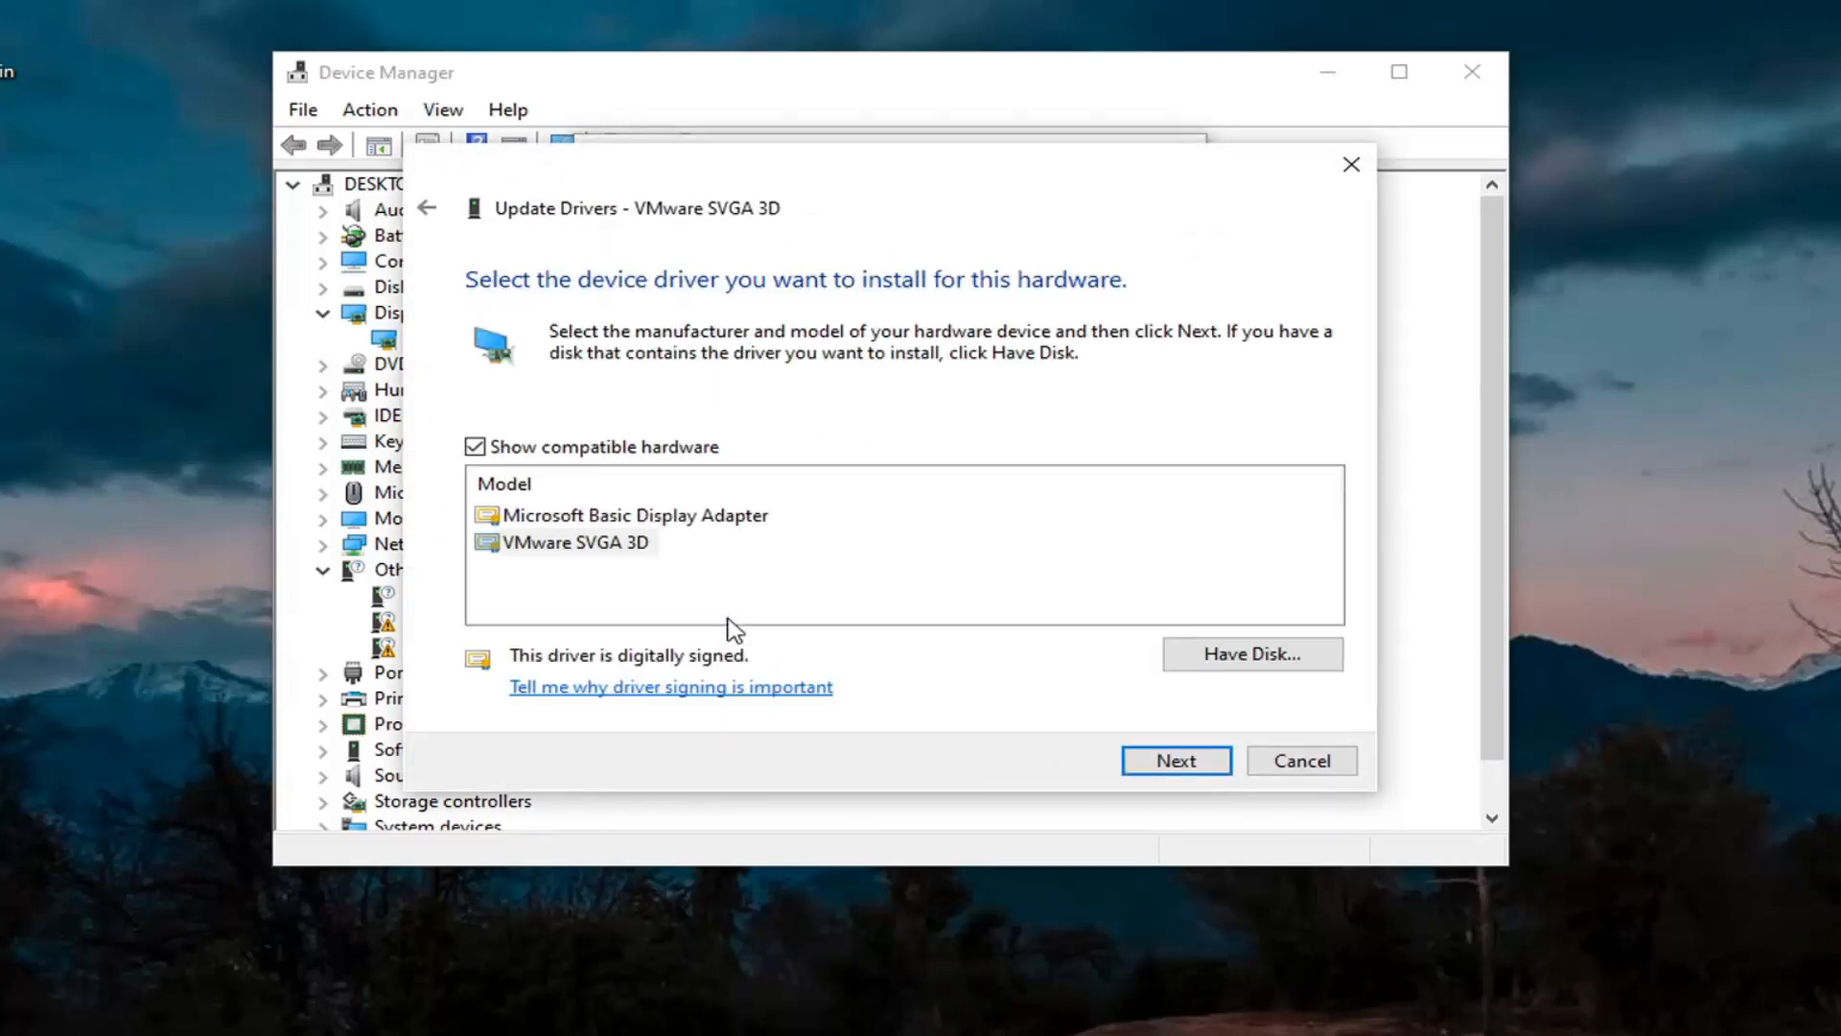
{"action": "left_click", "coordinate": [572, 544]}
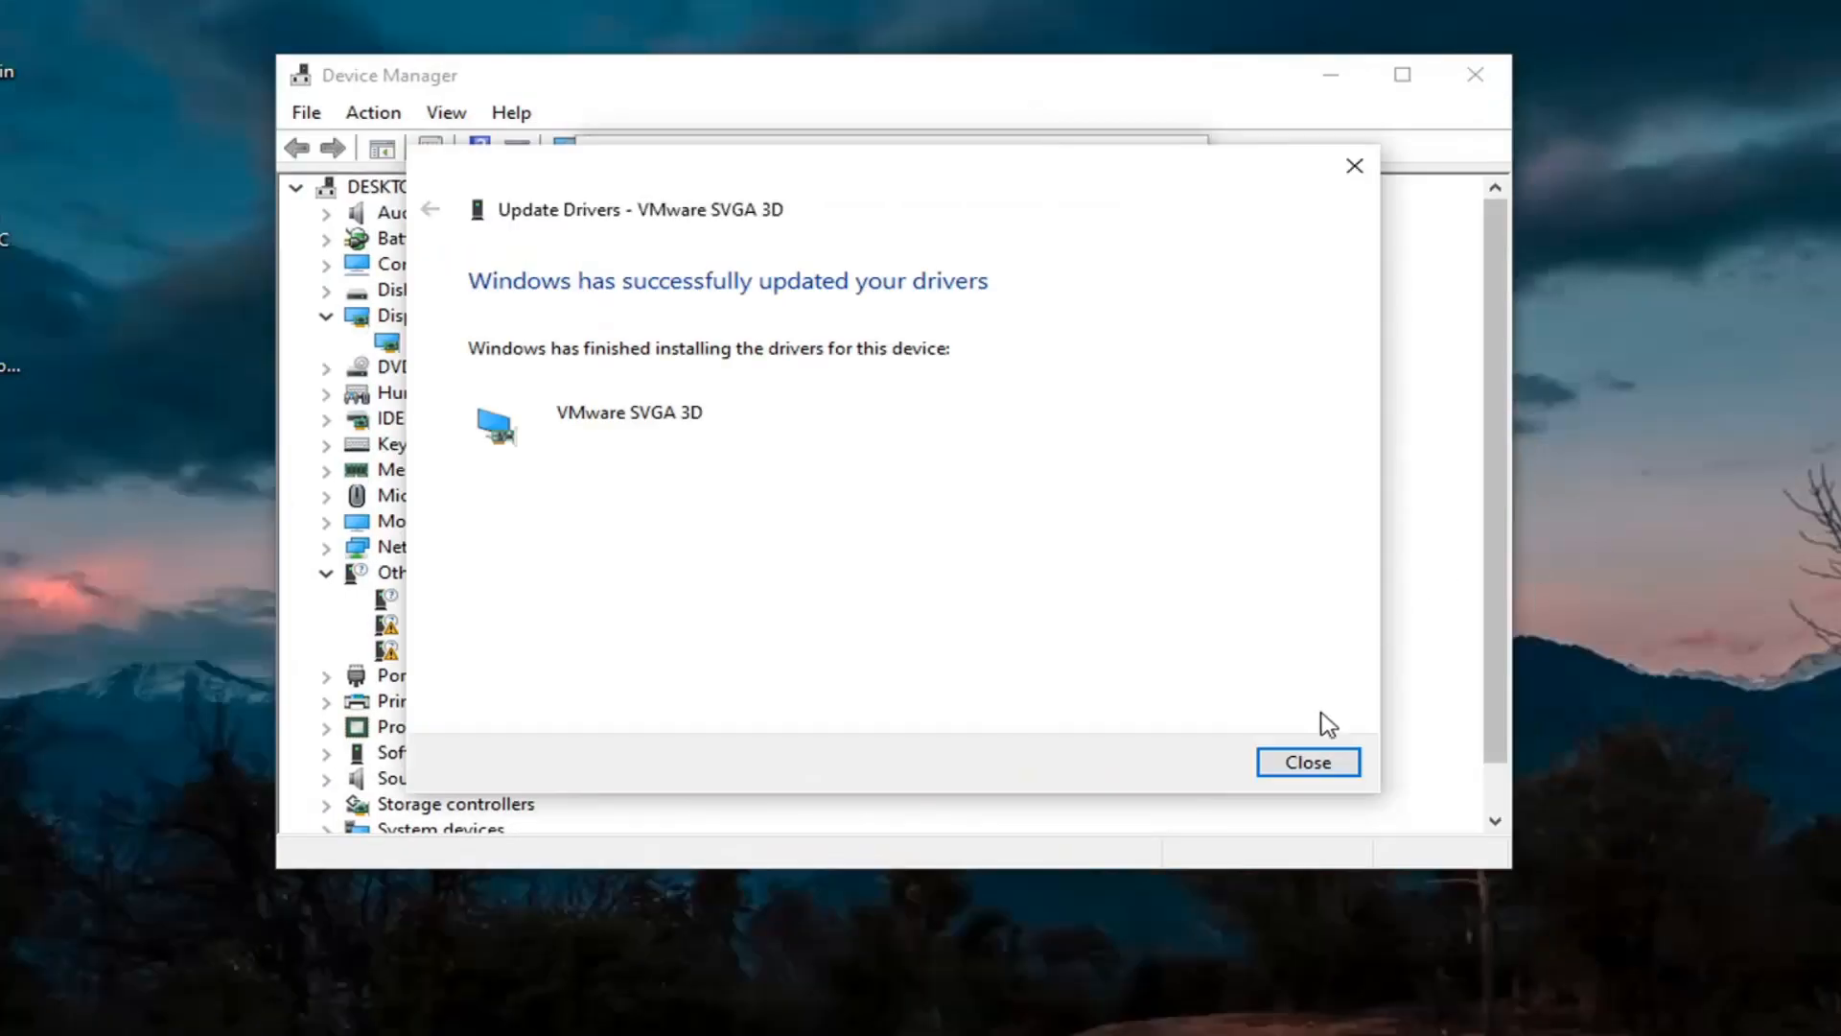
{"action": "left_click", "coordinate": [1308, 763]}
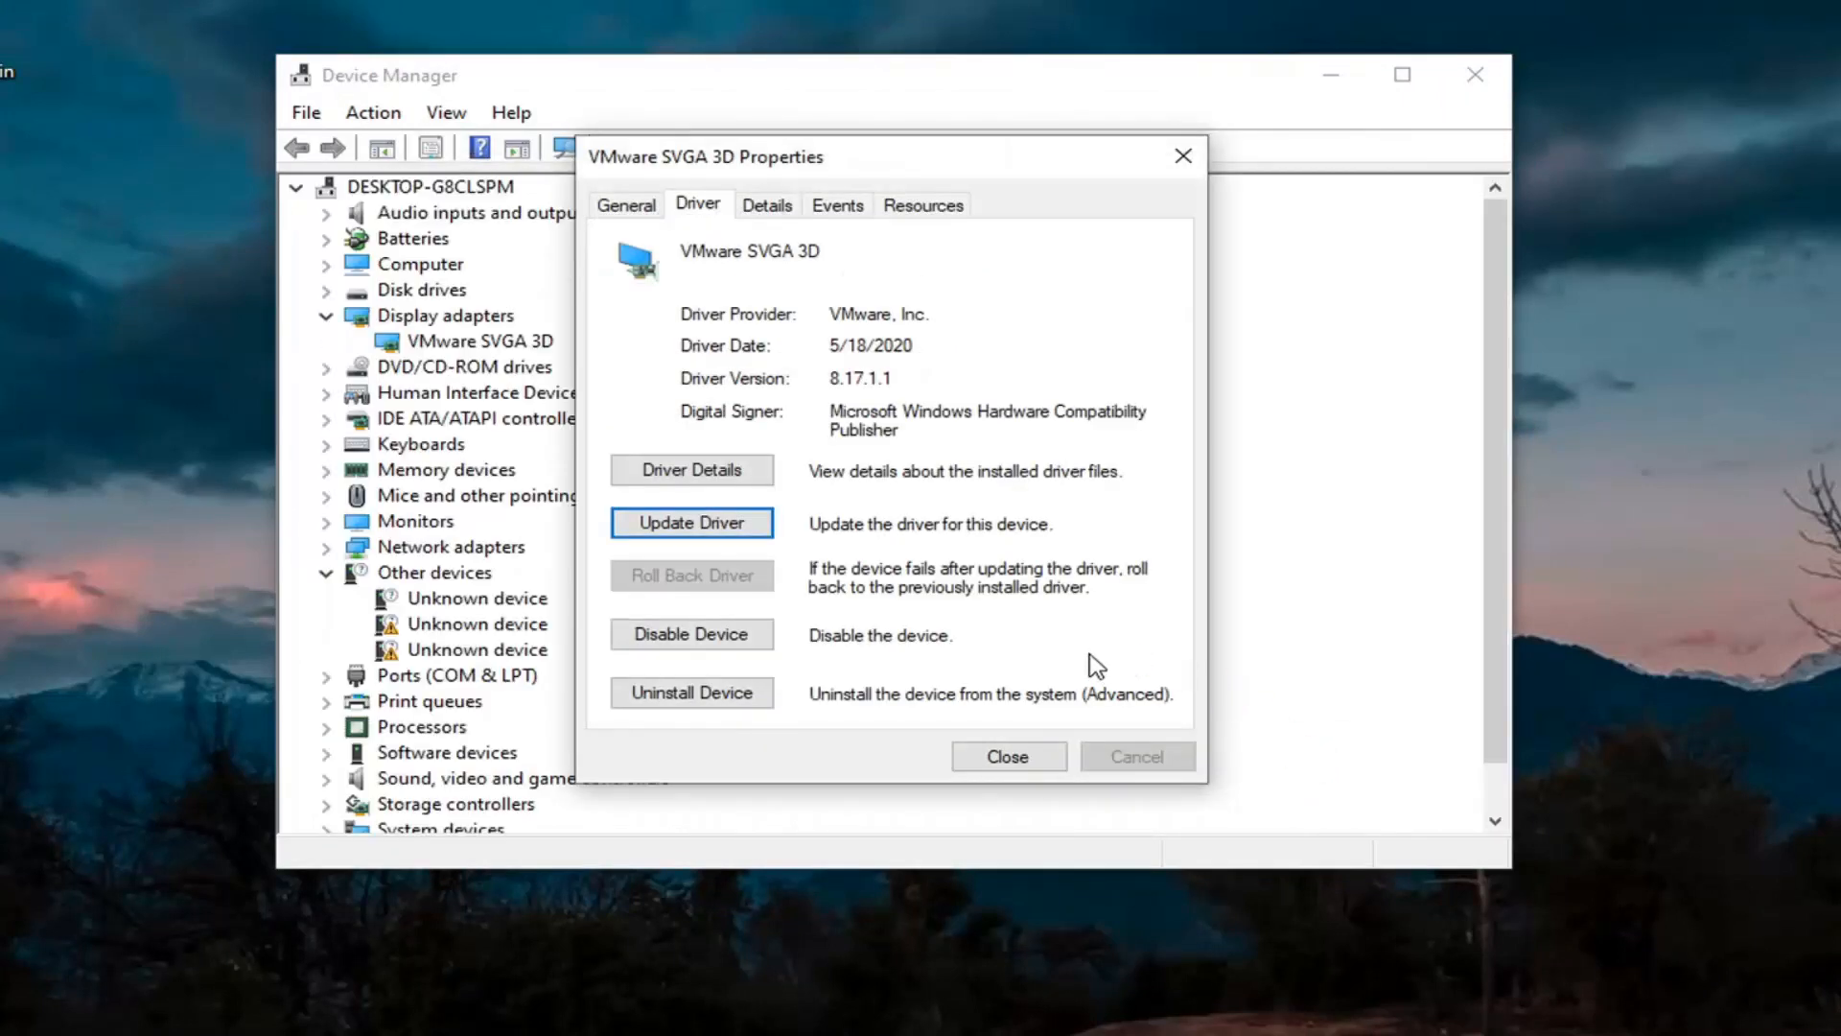
Step: Expand Universal Serial Bus controllers and review the Enhanced and Universal PCI host controllers' properties
{"action": "left_click", "coordinate": [1007, 757]}
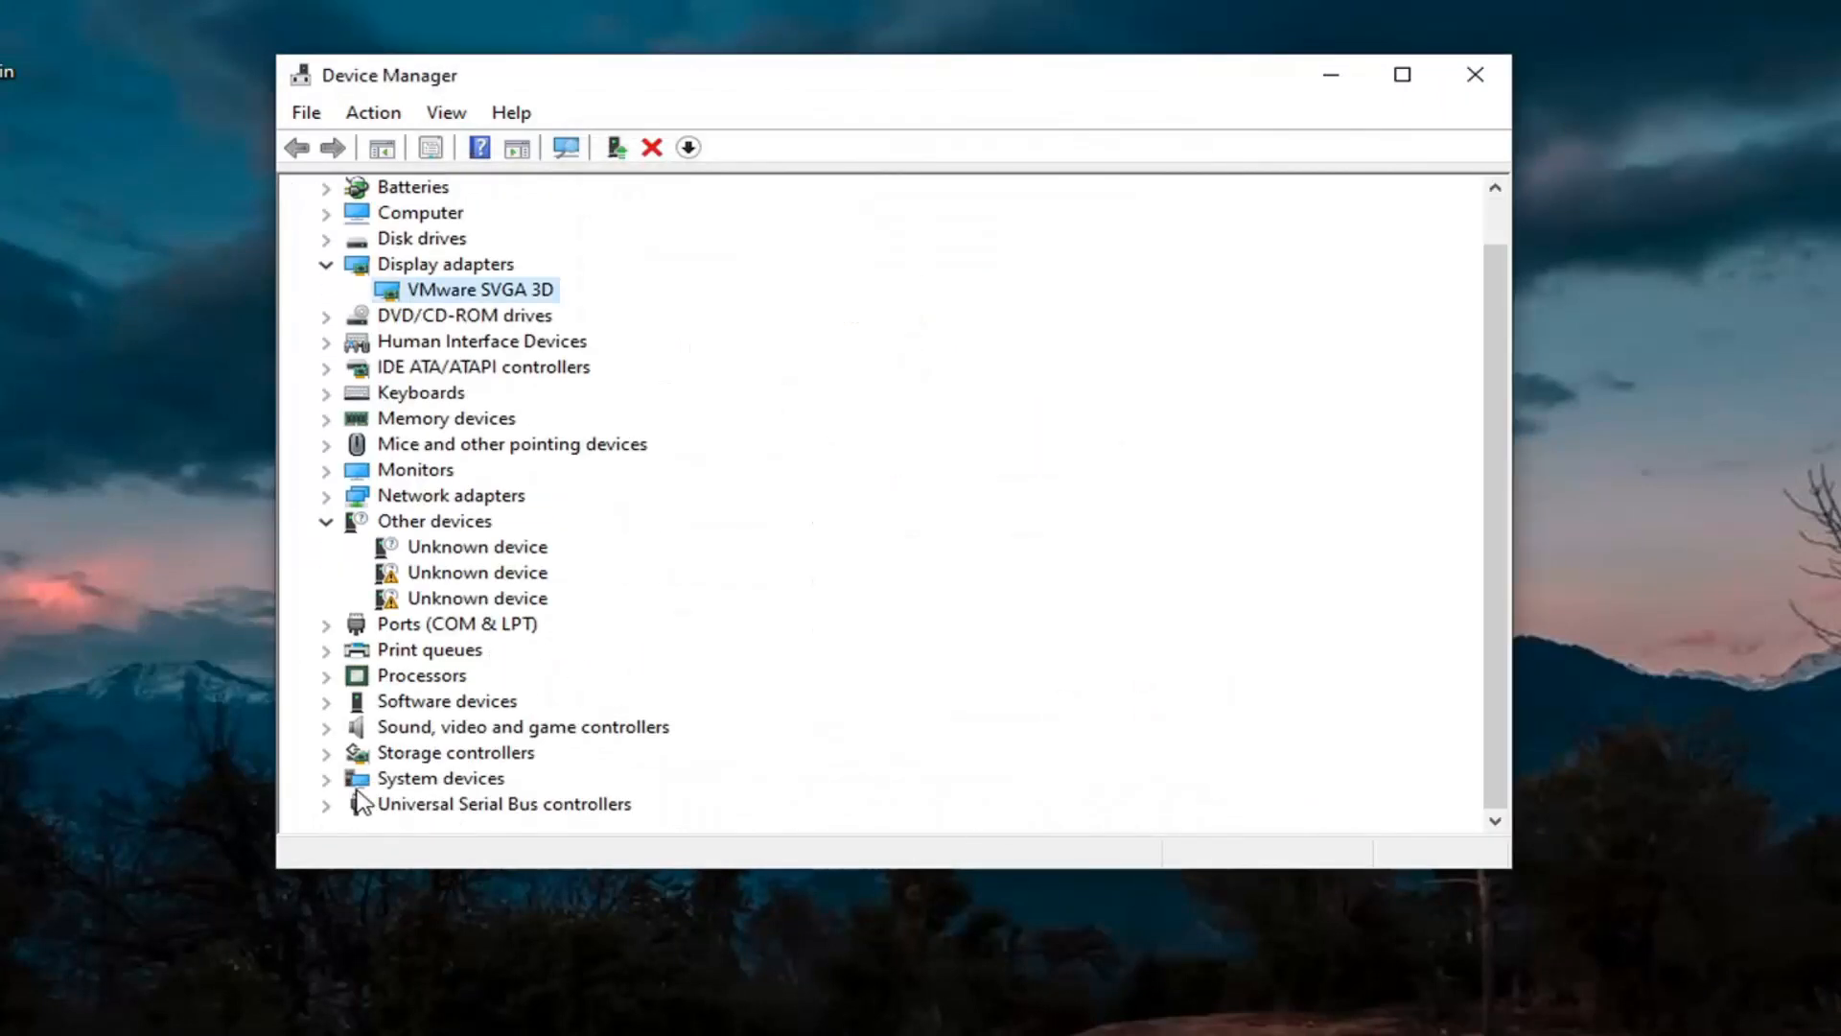
{"action": "left_click", "coordinate": [327, 805]}
{"action": "left_click", "coordinate": [457, 650]}
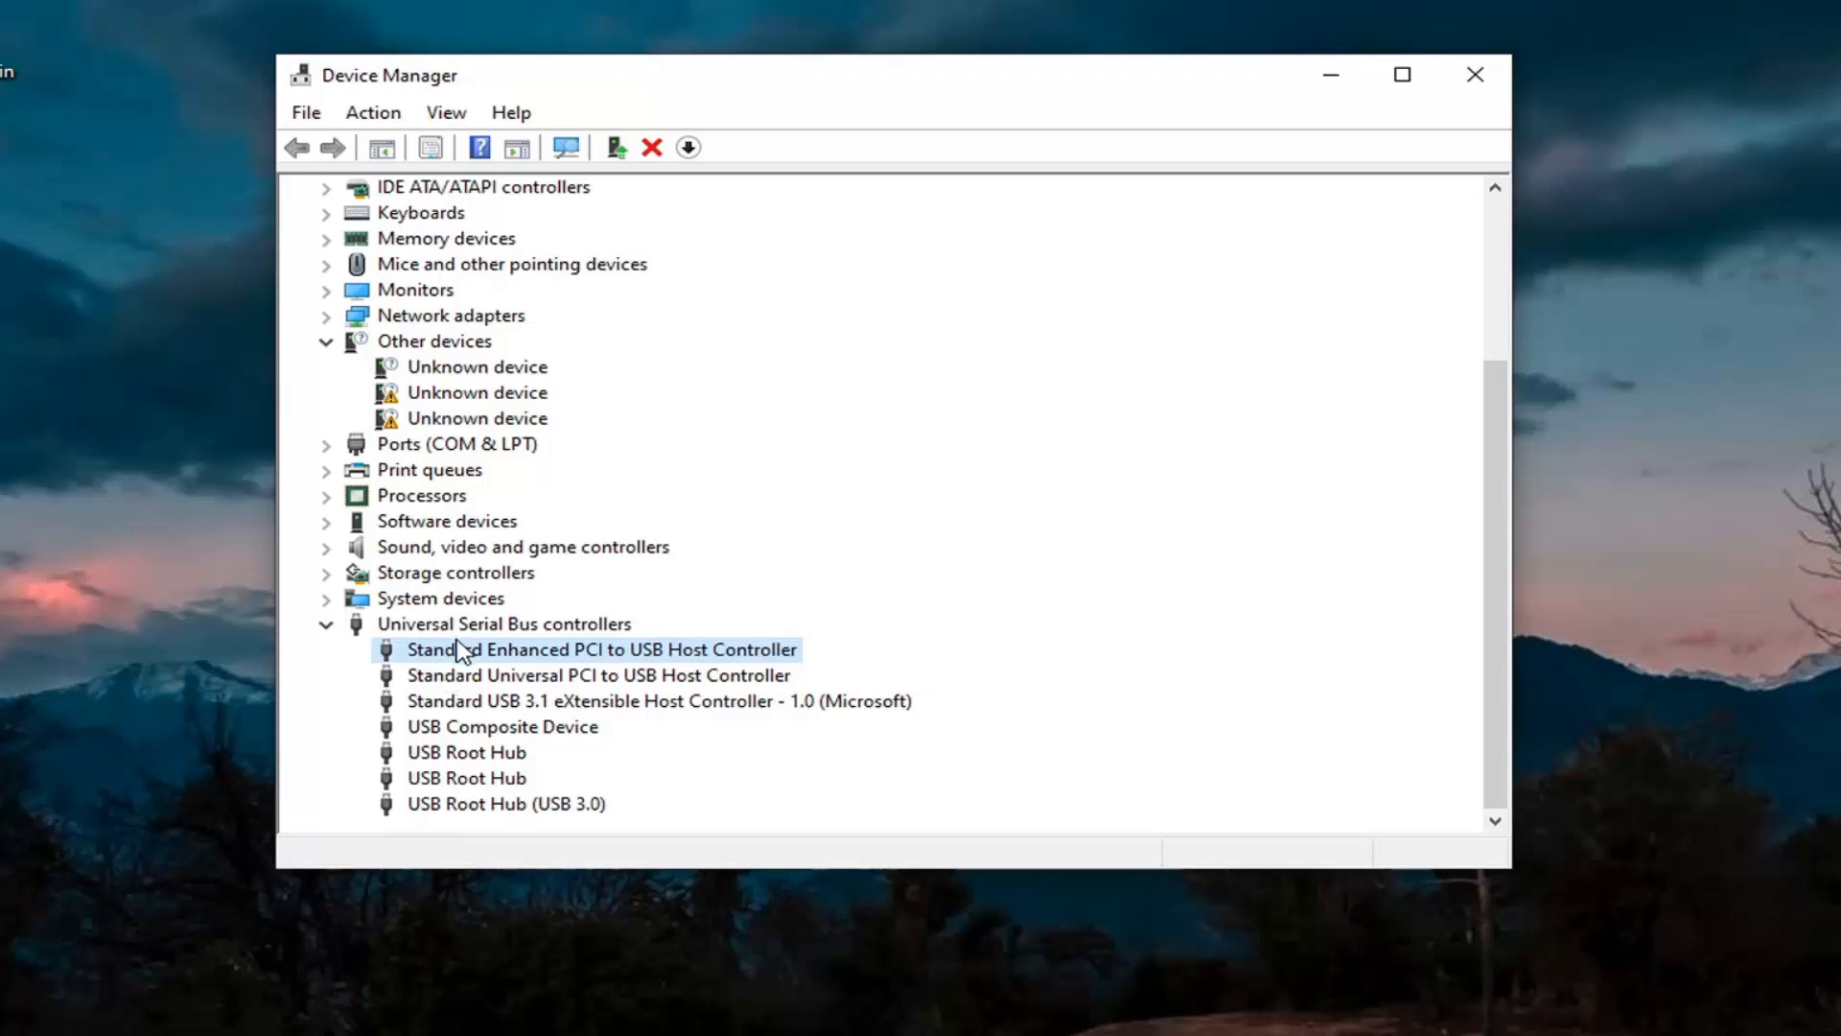
{"action": "double_click", "coordinate": [462, 655]}
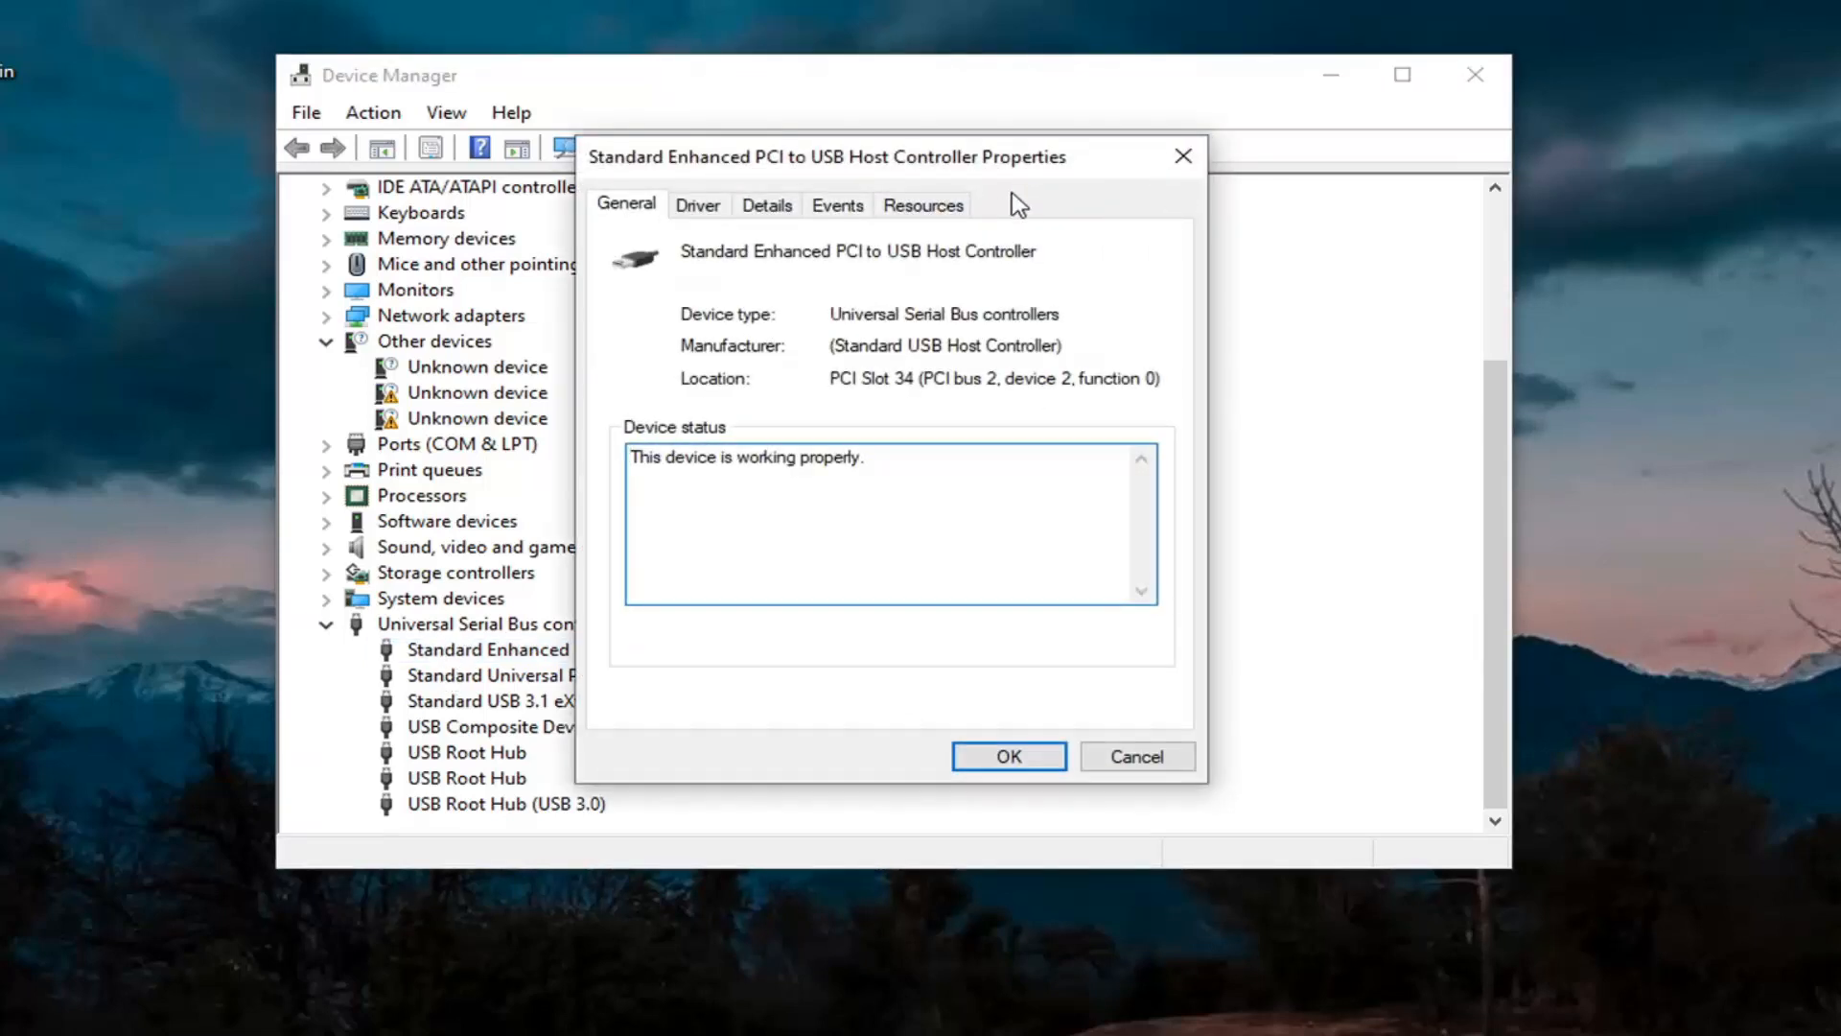
{"action": "left_click", "coordinate": [1183, 155]}
{"action": "double_click", "coordinate": [490, 676]}
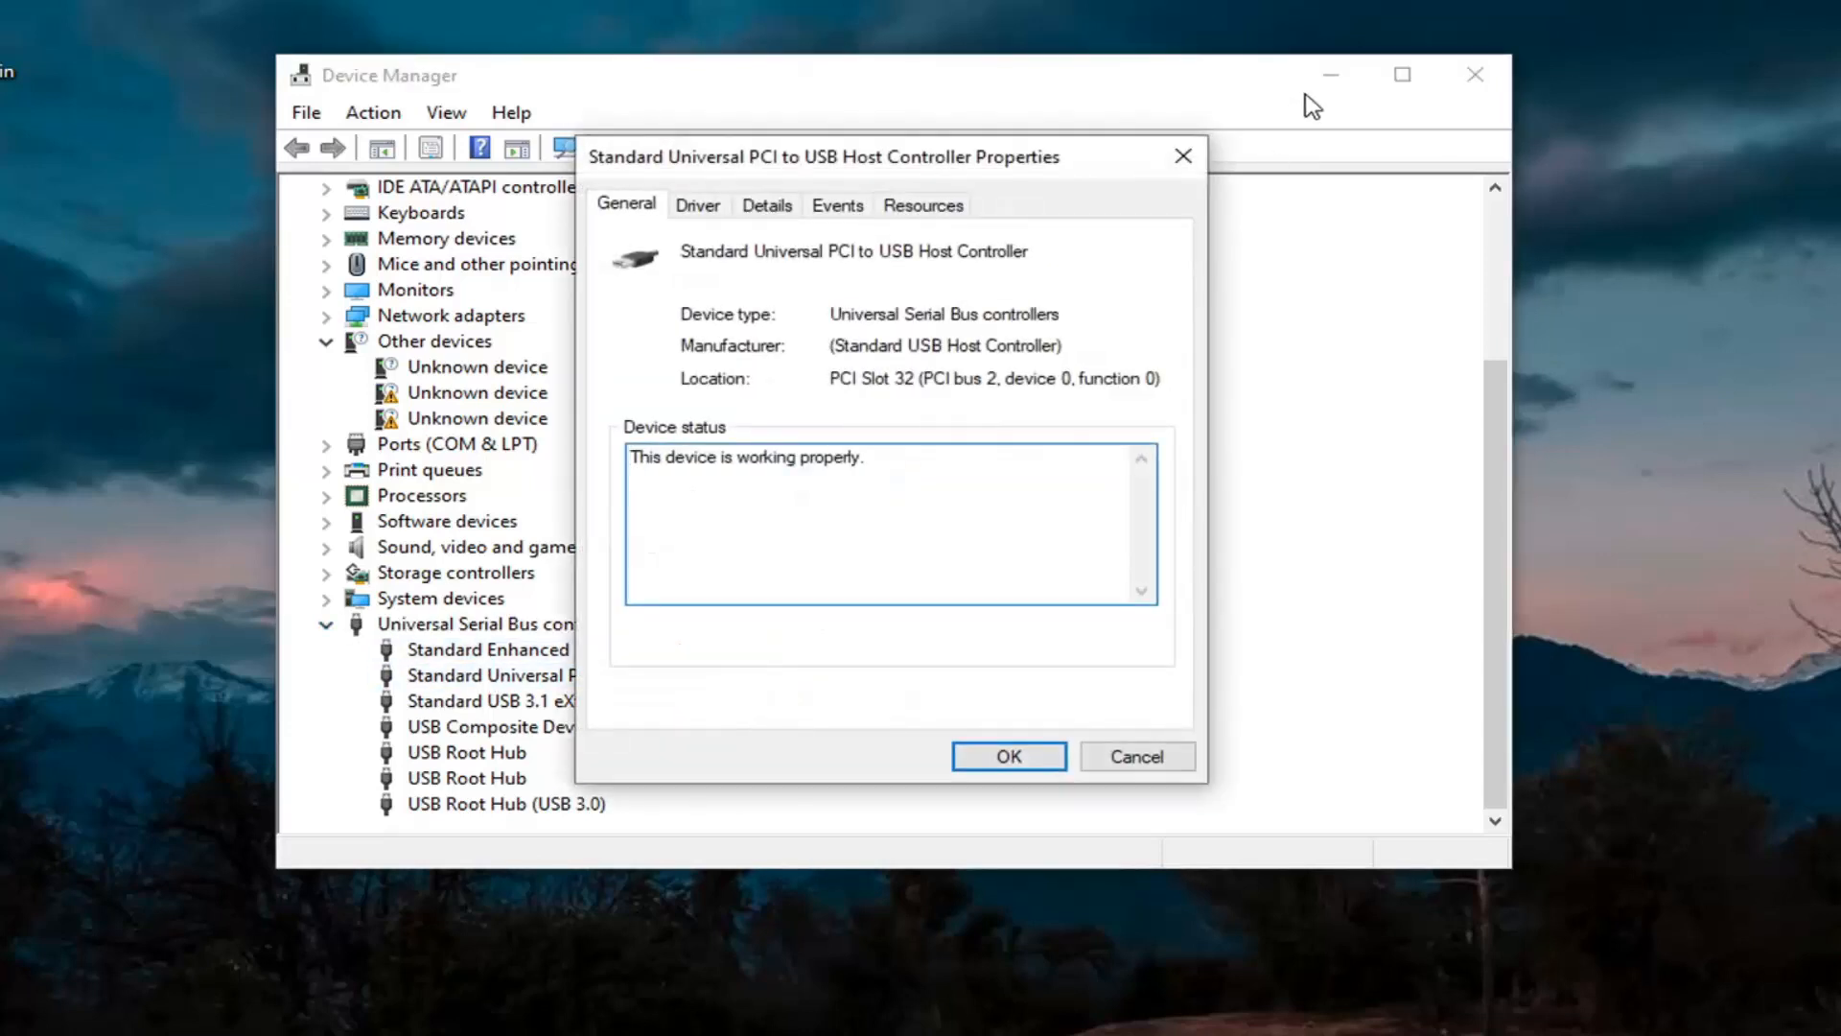
{"action": "left_click", "coordinate": [1179, 157]}
{"action": "double_click", "coordinate": [604, 689]}
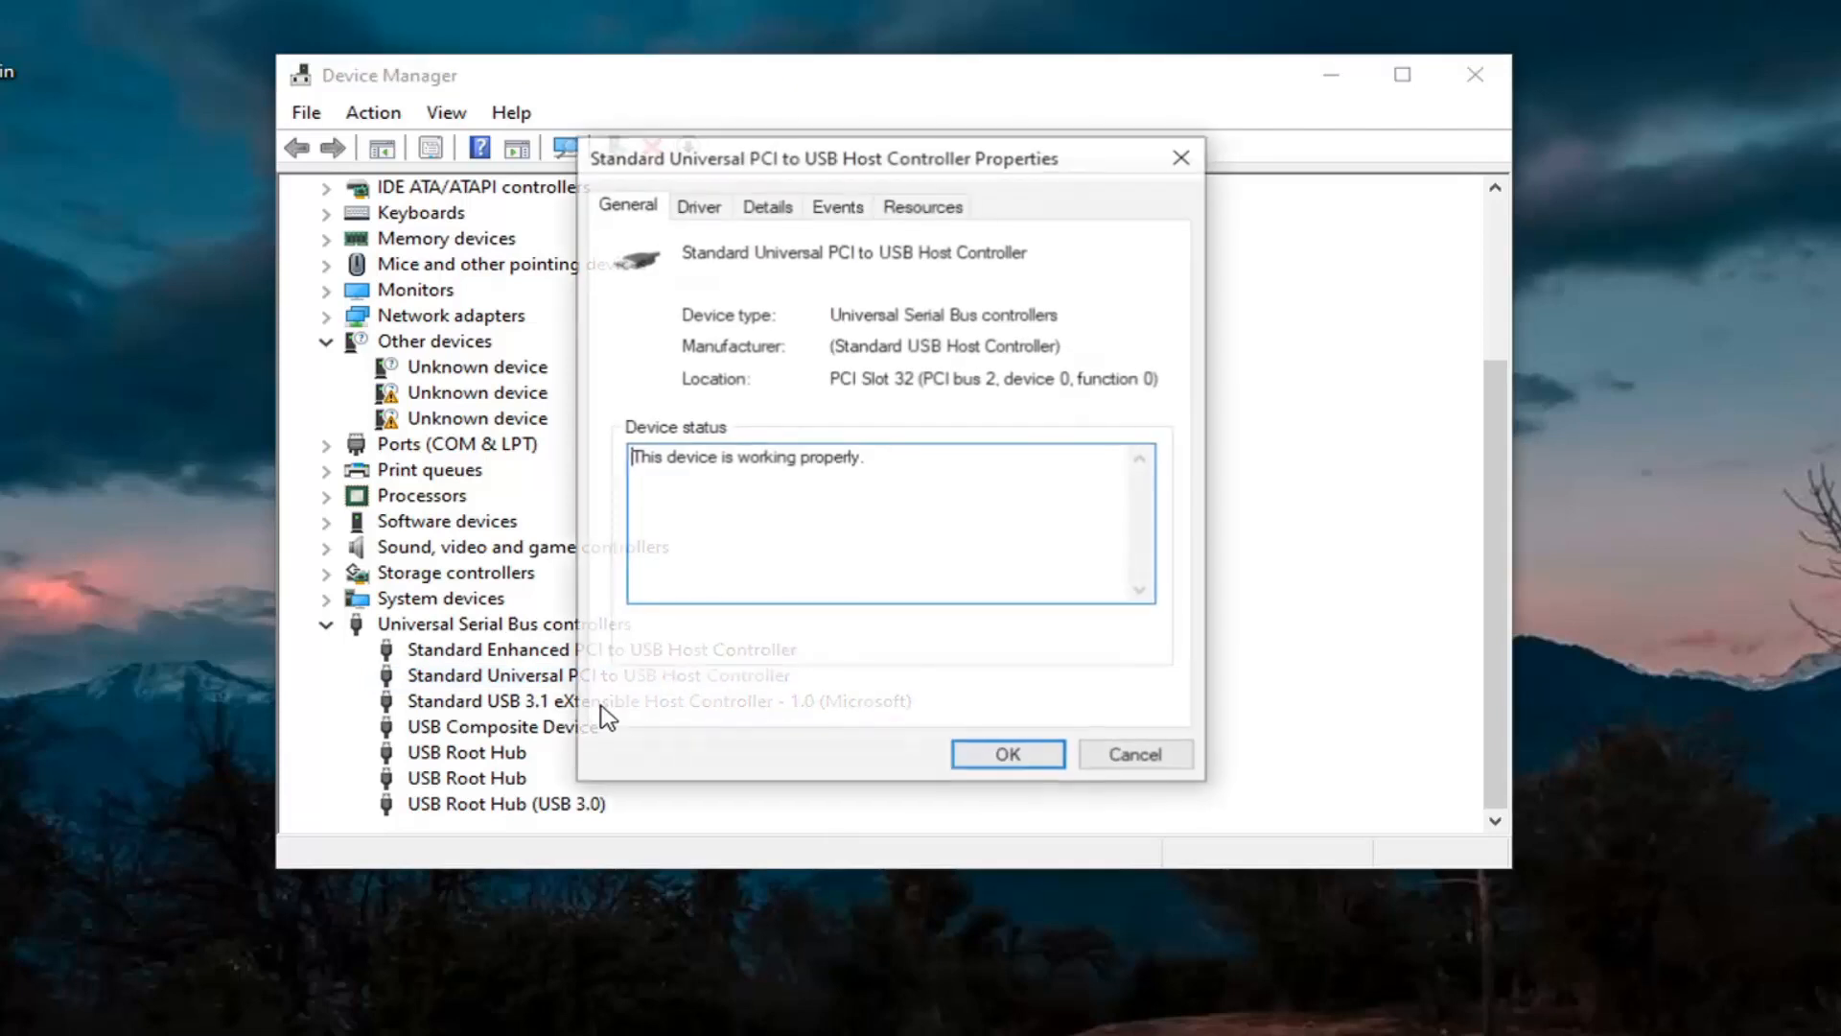
{"action": "left_click", "coordinate": [1171, 150]}
Step: Stop the computer turning off the USB 3.1 host controller to save power, and review the USB Composite Device
{"action": "double_click", "coordinate": [750, 703]}
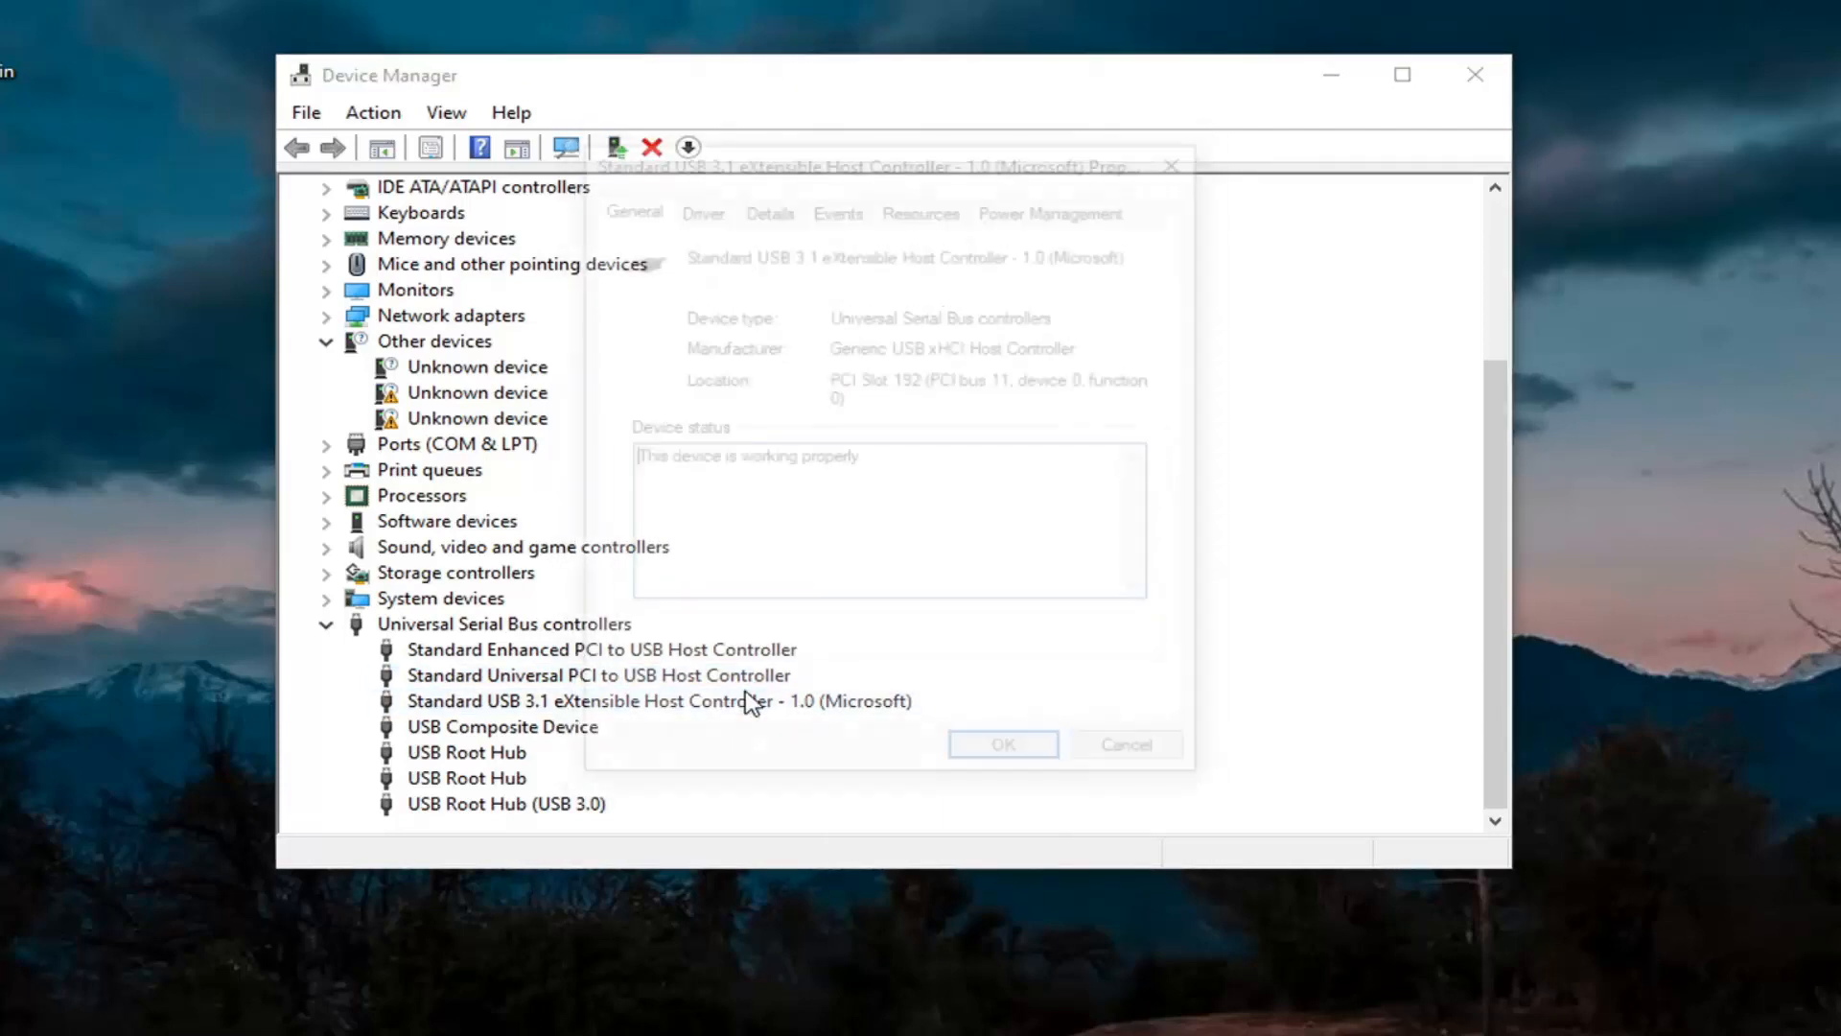
{"action": "left_click", "coordinate": [1030, 211]}
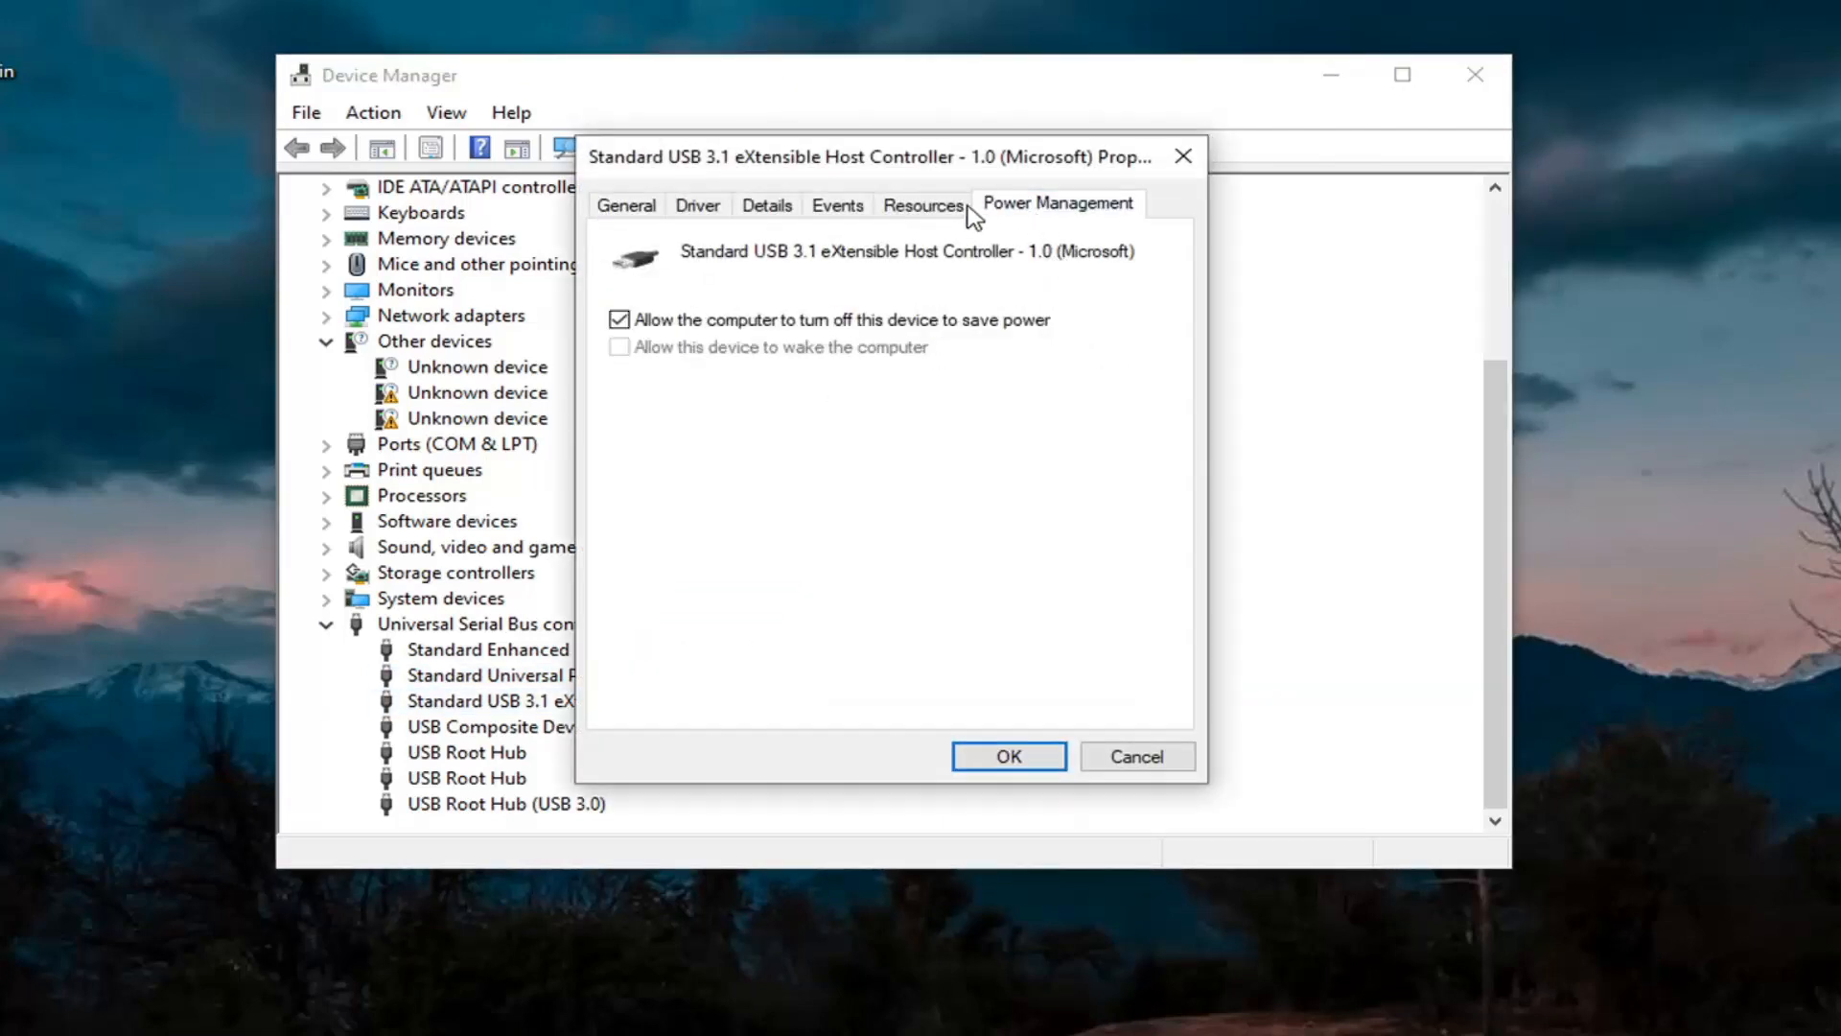
{"action": "left_click", "coordinate": [620, 319]}
{"action": "left_click", "coordinate": [993, 756]}
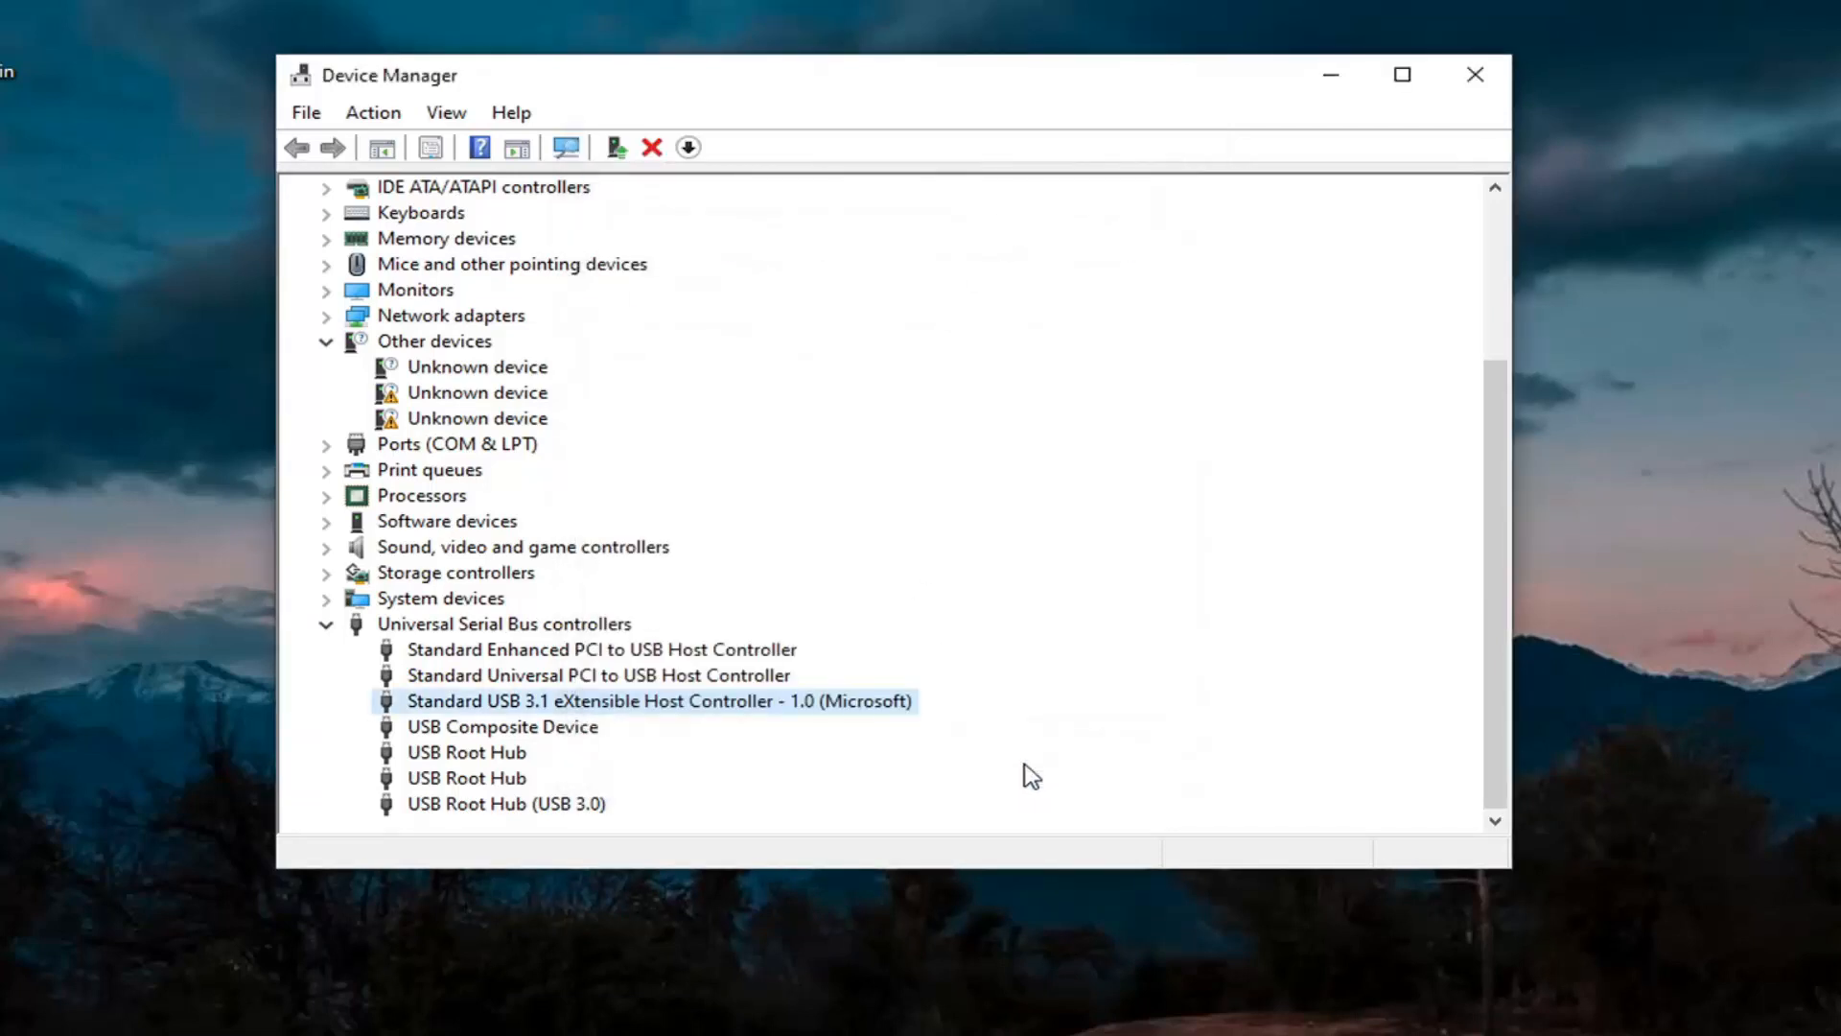
{"action": "double_click", "coordinate": [574, 731]}
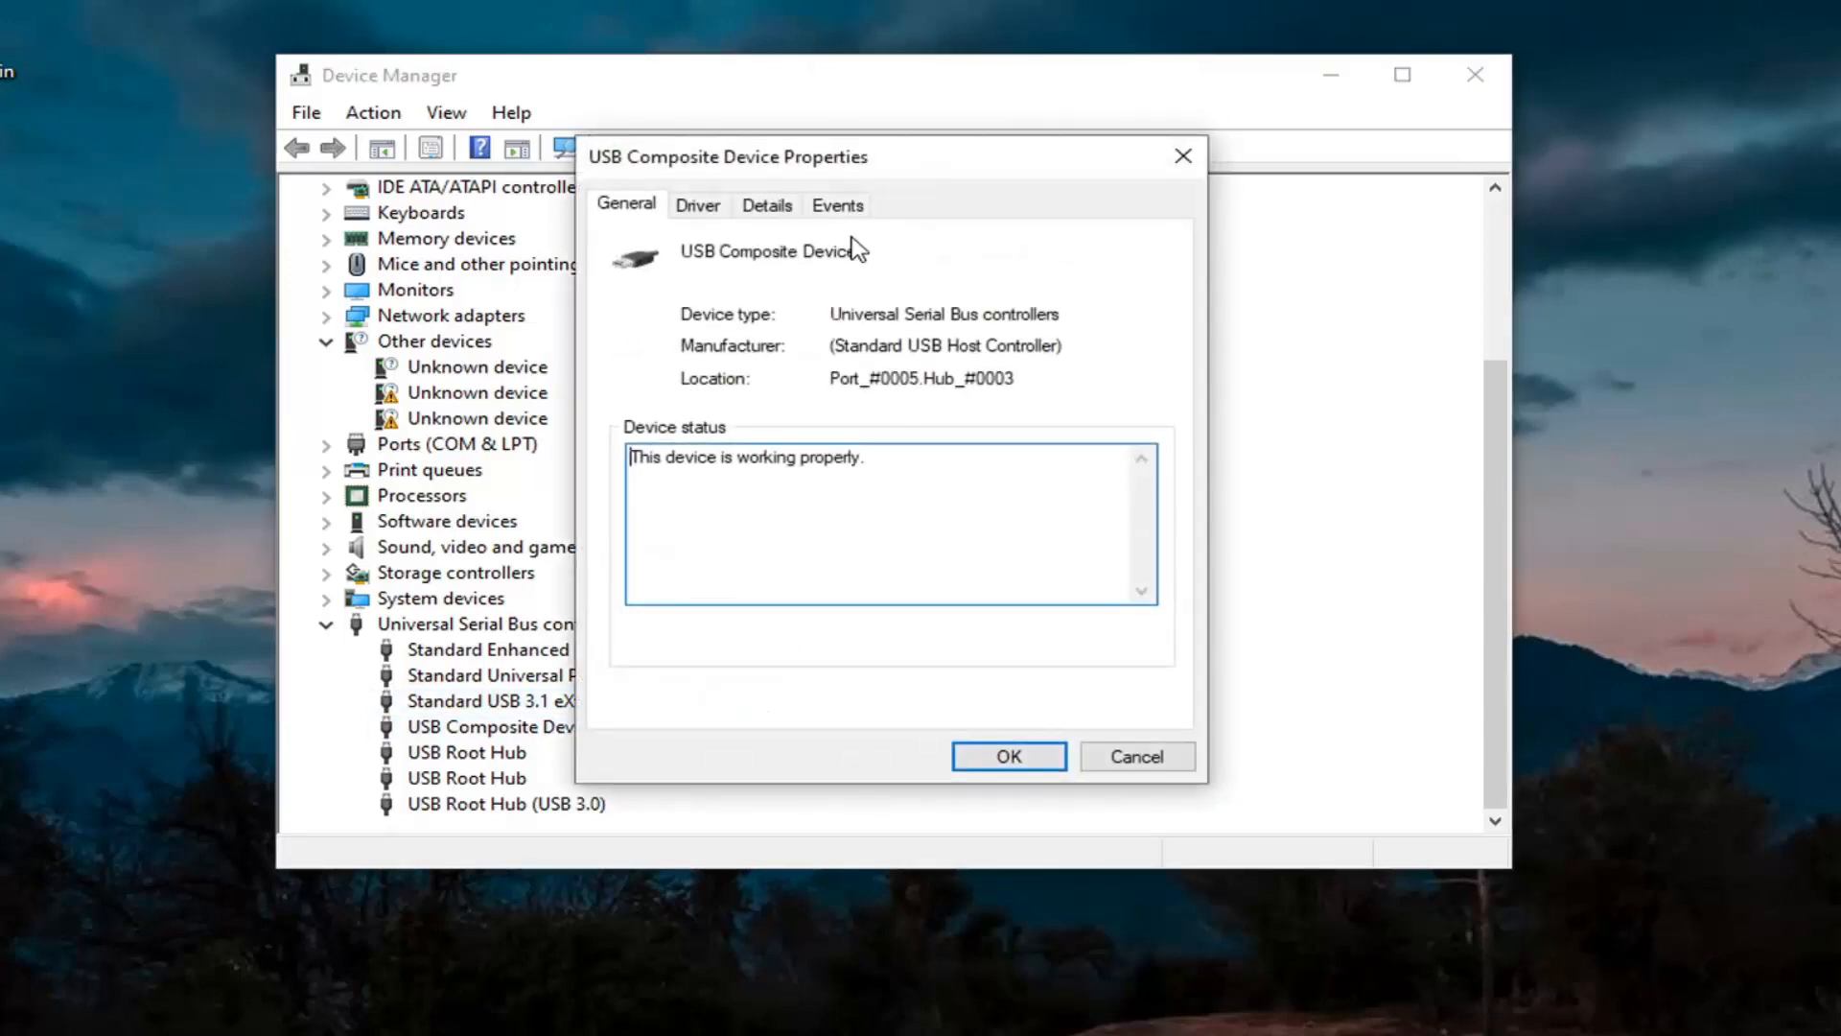
{"action": "left_click", "coordinate": [1183, 162]}
Step: Turn off the power-saving shutdown option on the first and second USB Root Hubs
{"action": "double_click", "coordinate": [475, 758]}
{"action": "left_click", "coordinate": [1123, 203]}
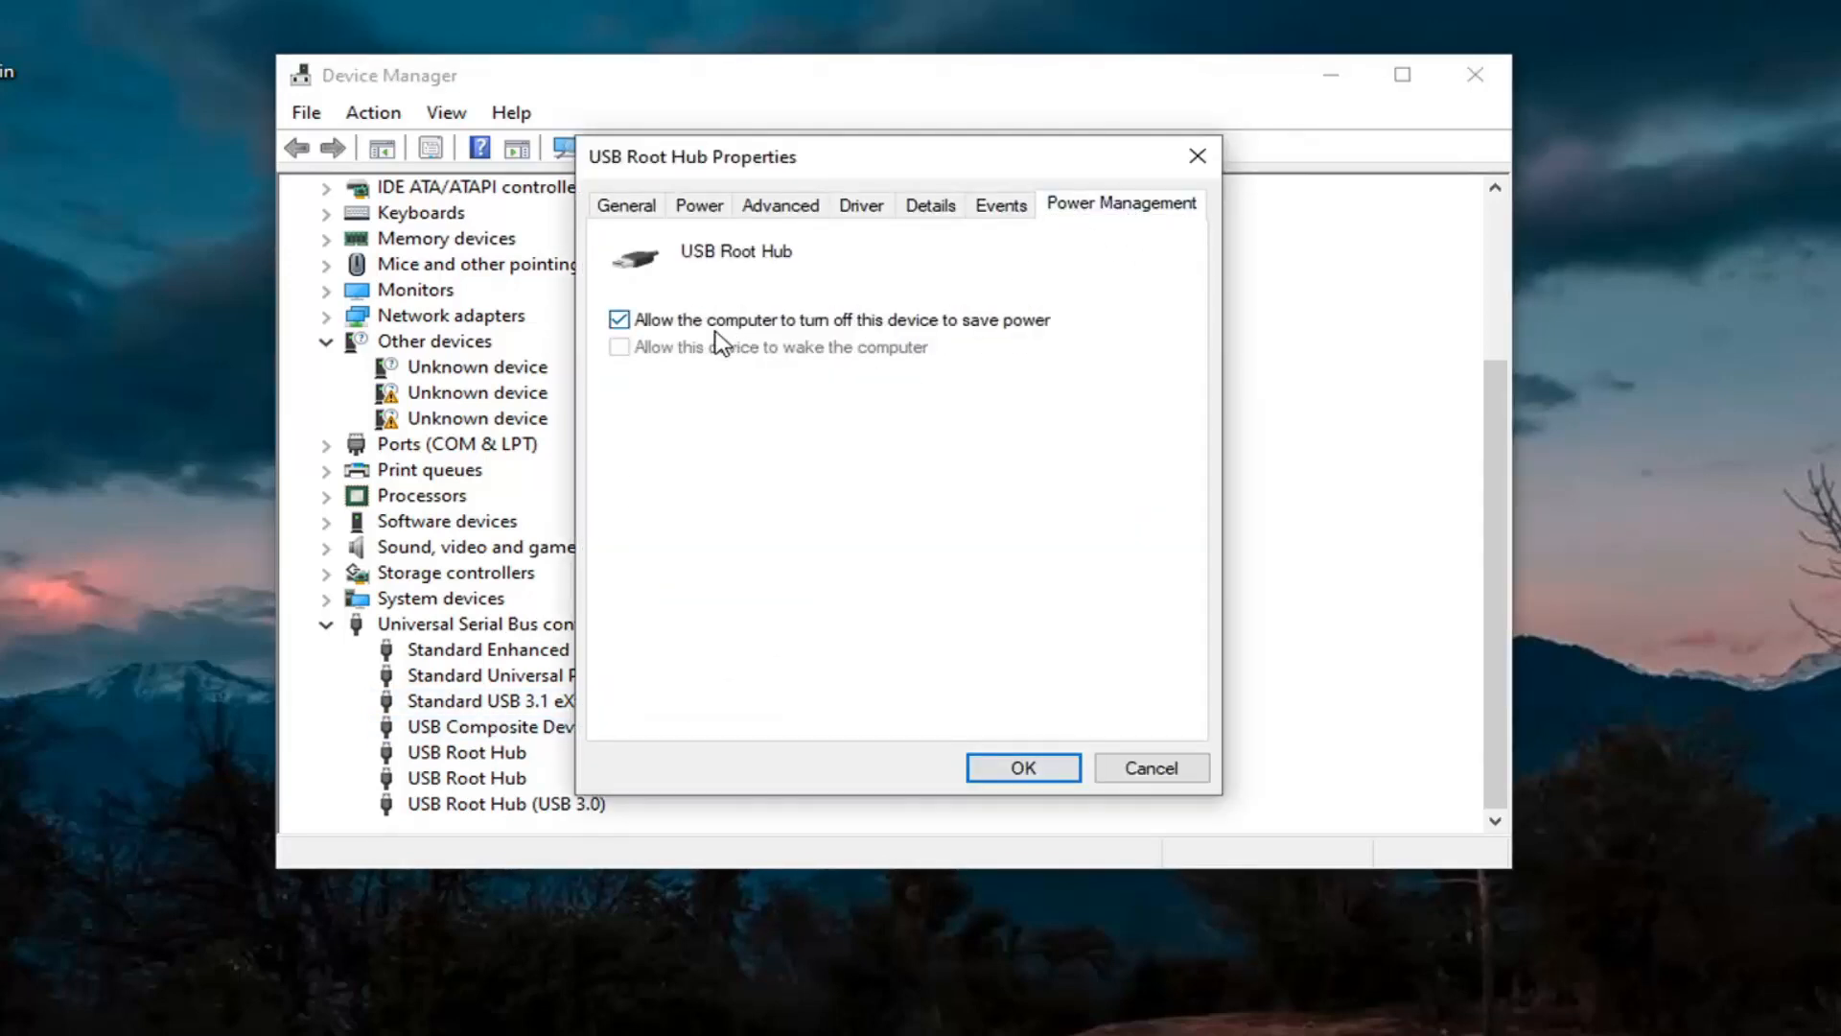
{"action": "left_click", "coordinate": [619, 320]}
{"action": "left_click", "coordinate": [1023, 767]}
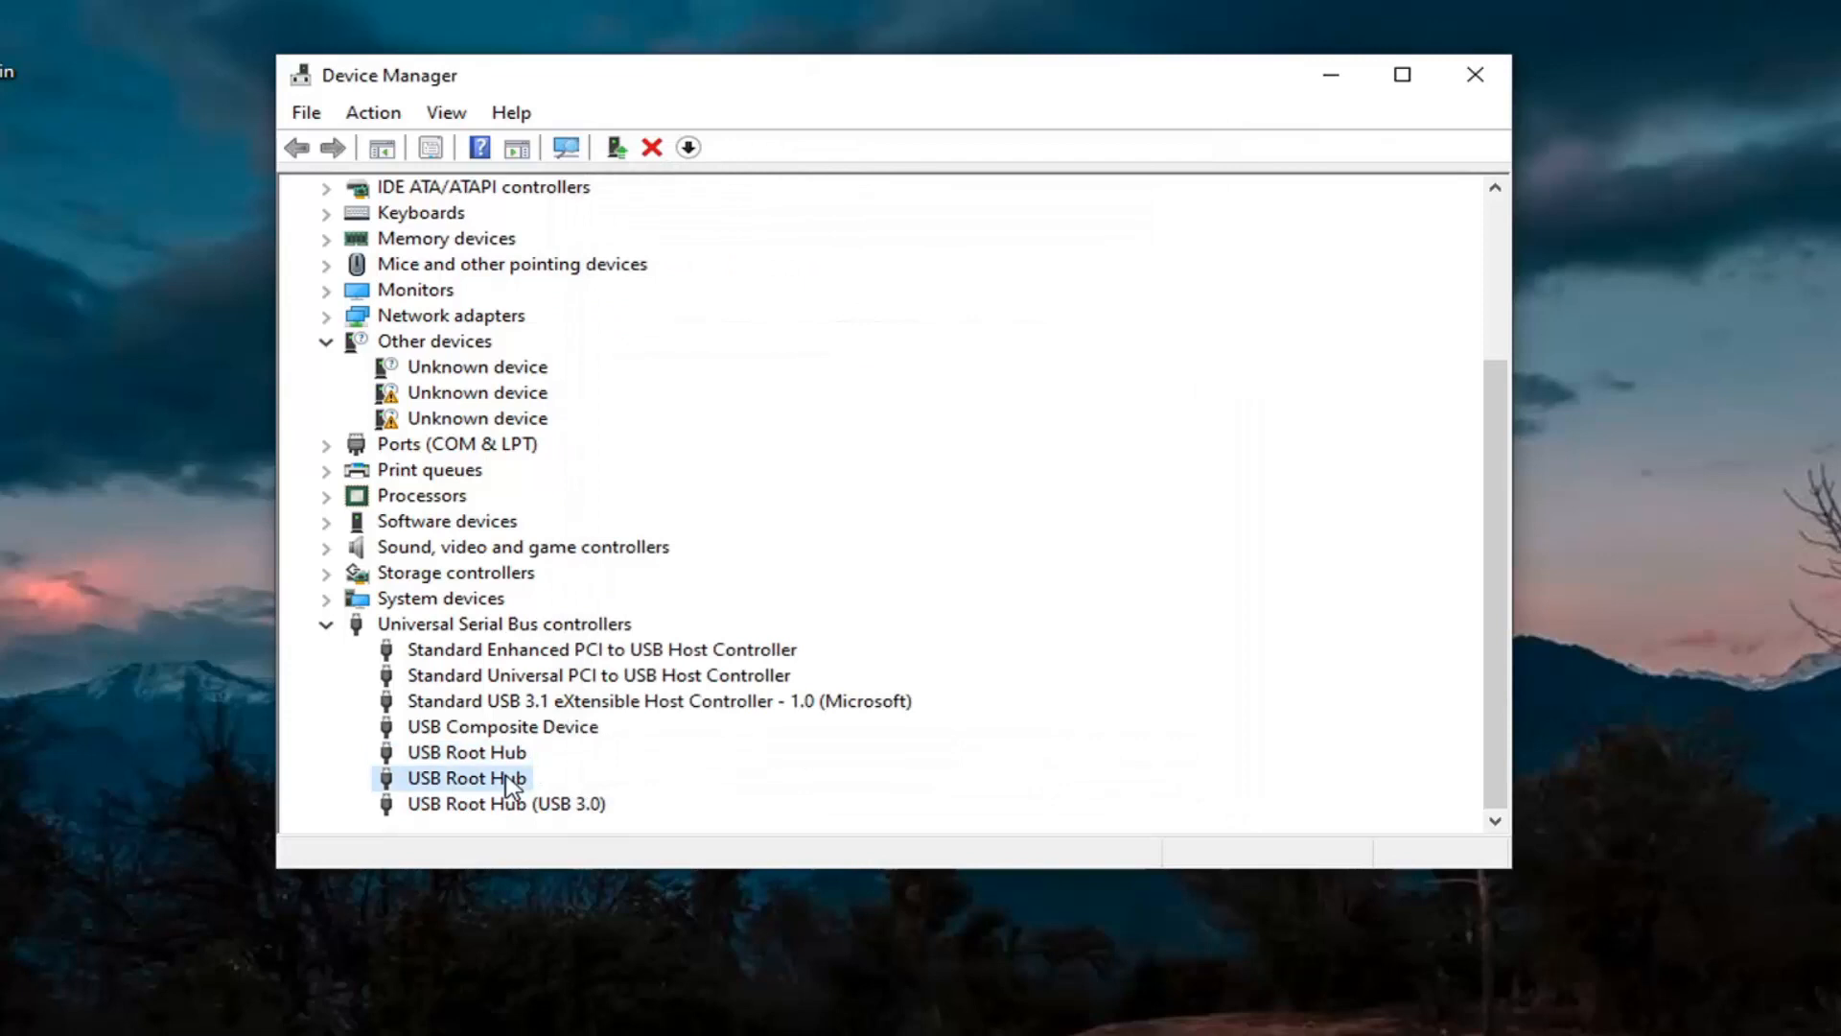
{"action": "double_click", "coordinate": [467, 778]}
{"action": "left_click", "coordinate": [1123, 202]}
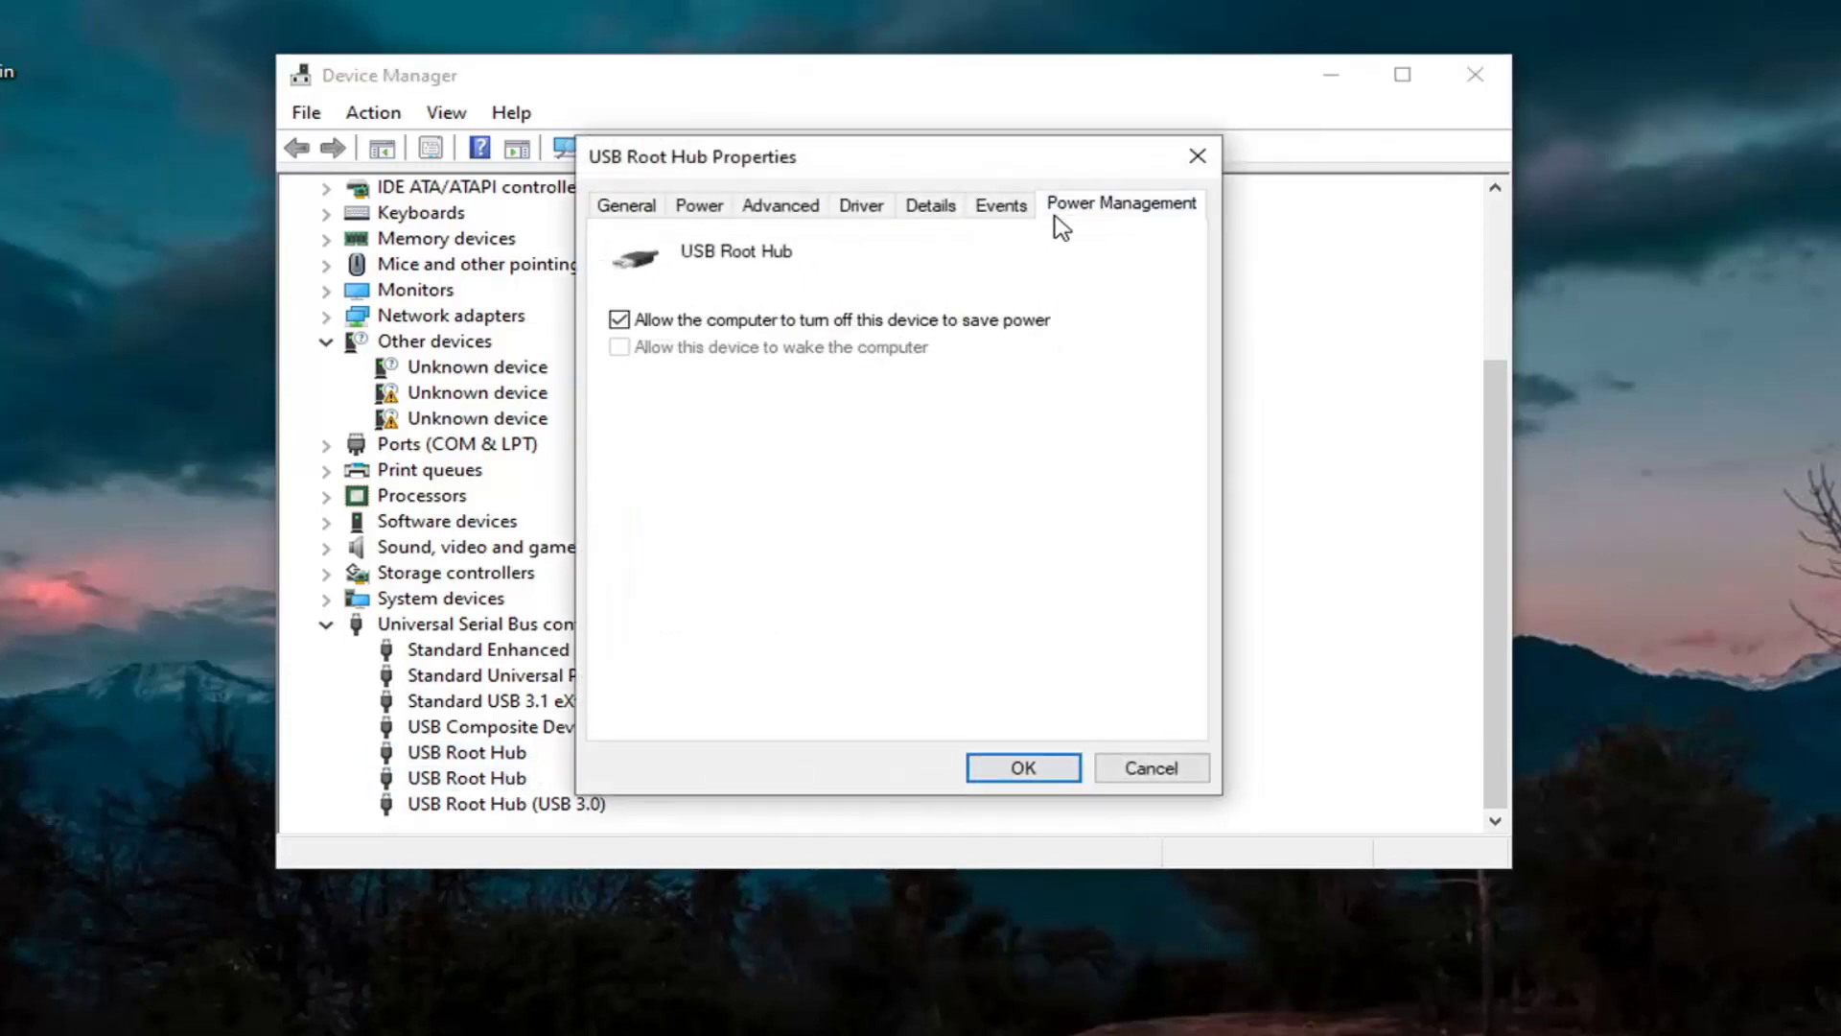
{"action": "left_click", "coordinate": [713, 320]}
{"action": "left_click", "coordinate": [1023, 767]}
Step: Untick 'Allow the computer to turn off this device' for the USB Root Hub (USB 3.0)
{"action": "left_click", "coordinate": [508, 803]}
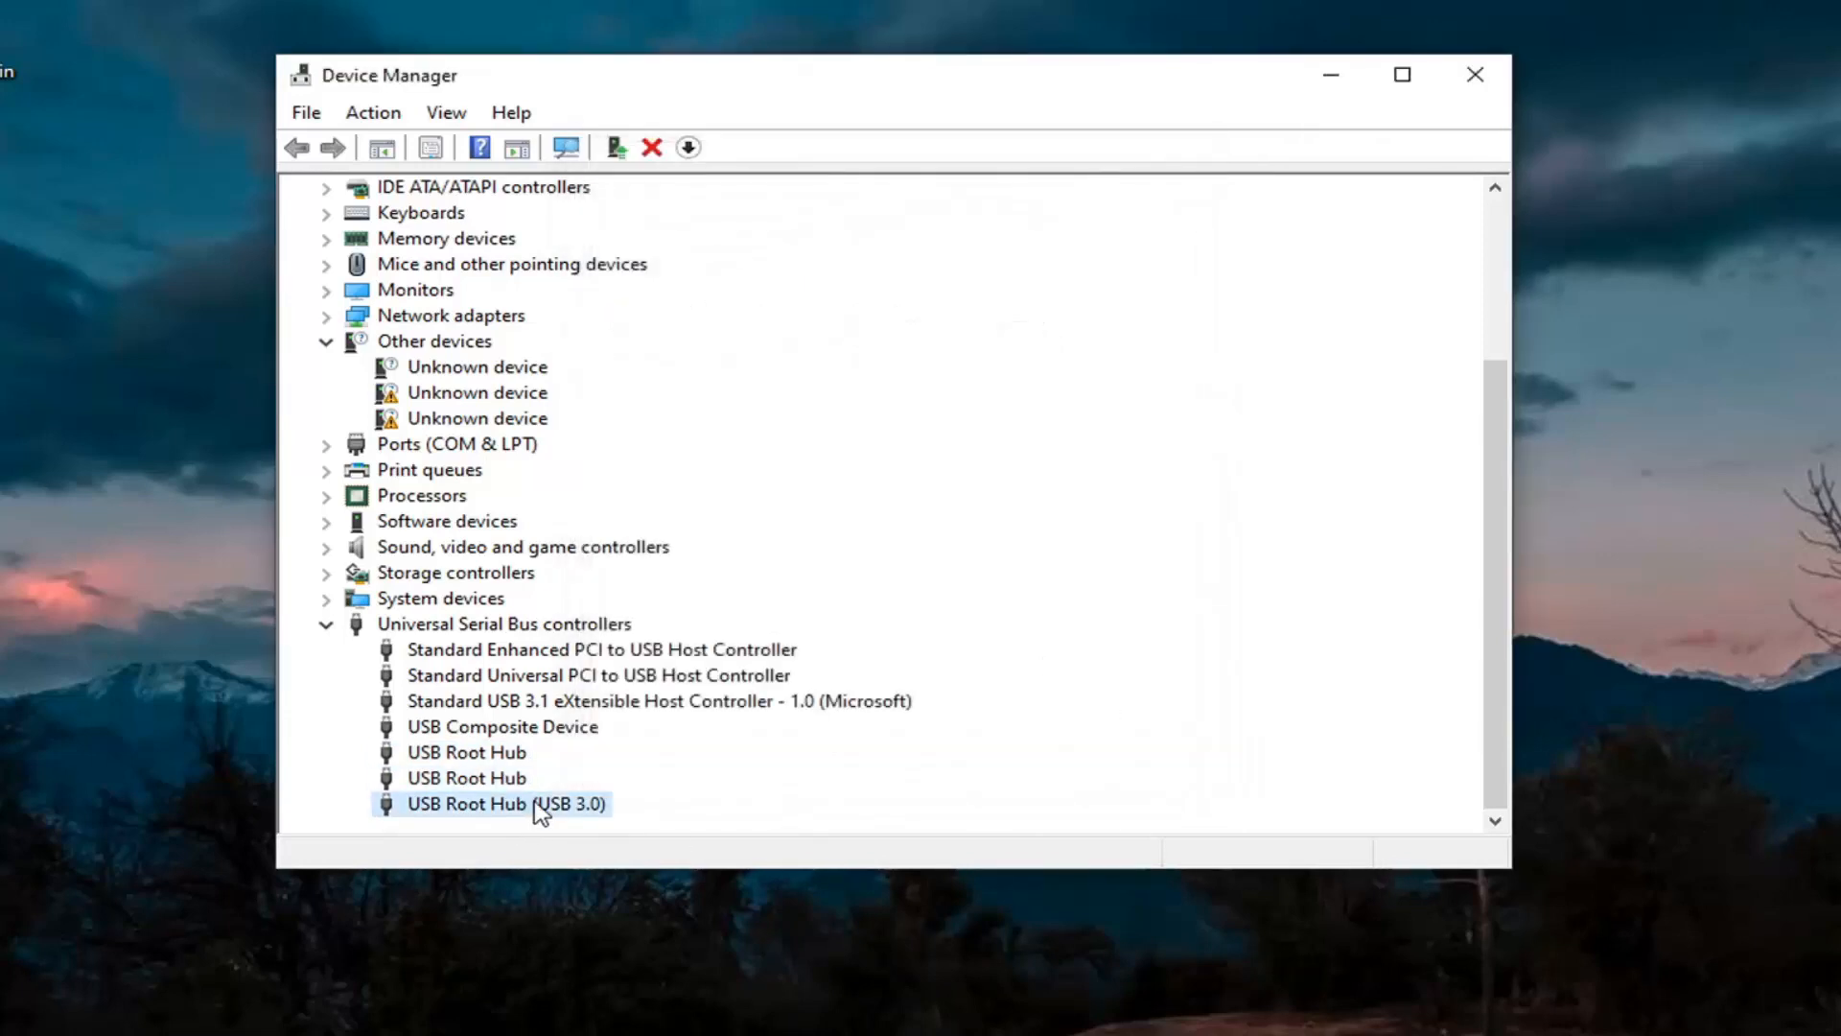
{"action": "double_click", "coordinate": [539, 809]}
{"action": "left_click", "coordinate": [959, 202]}
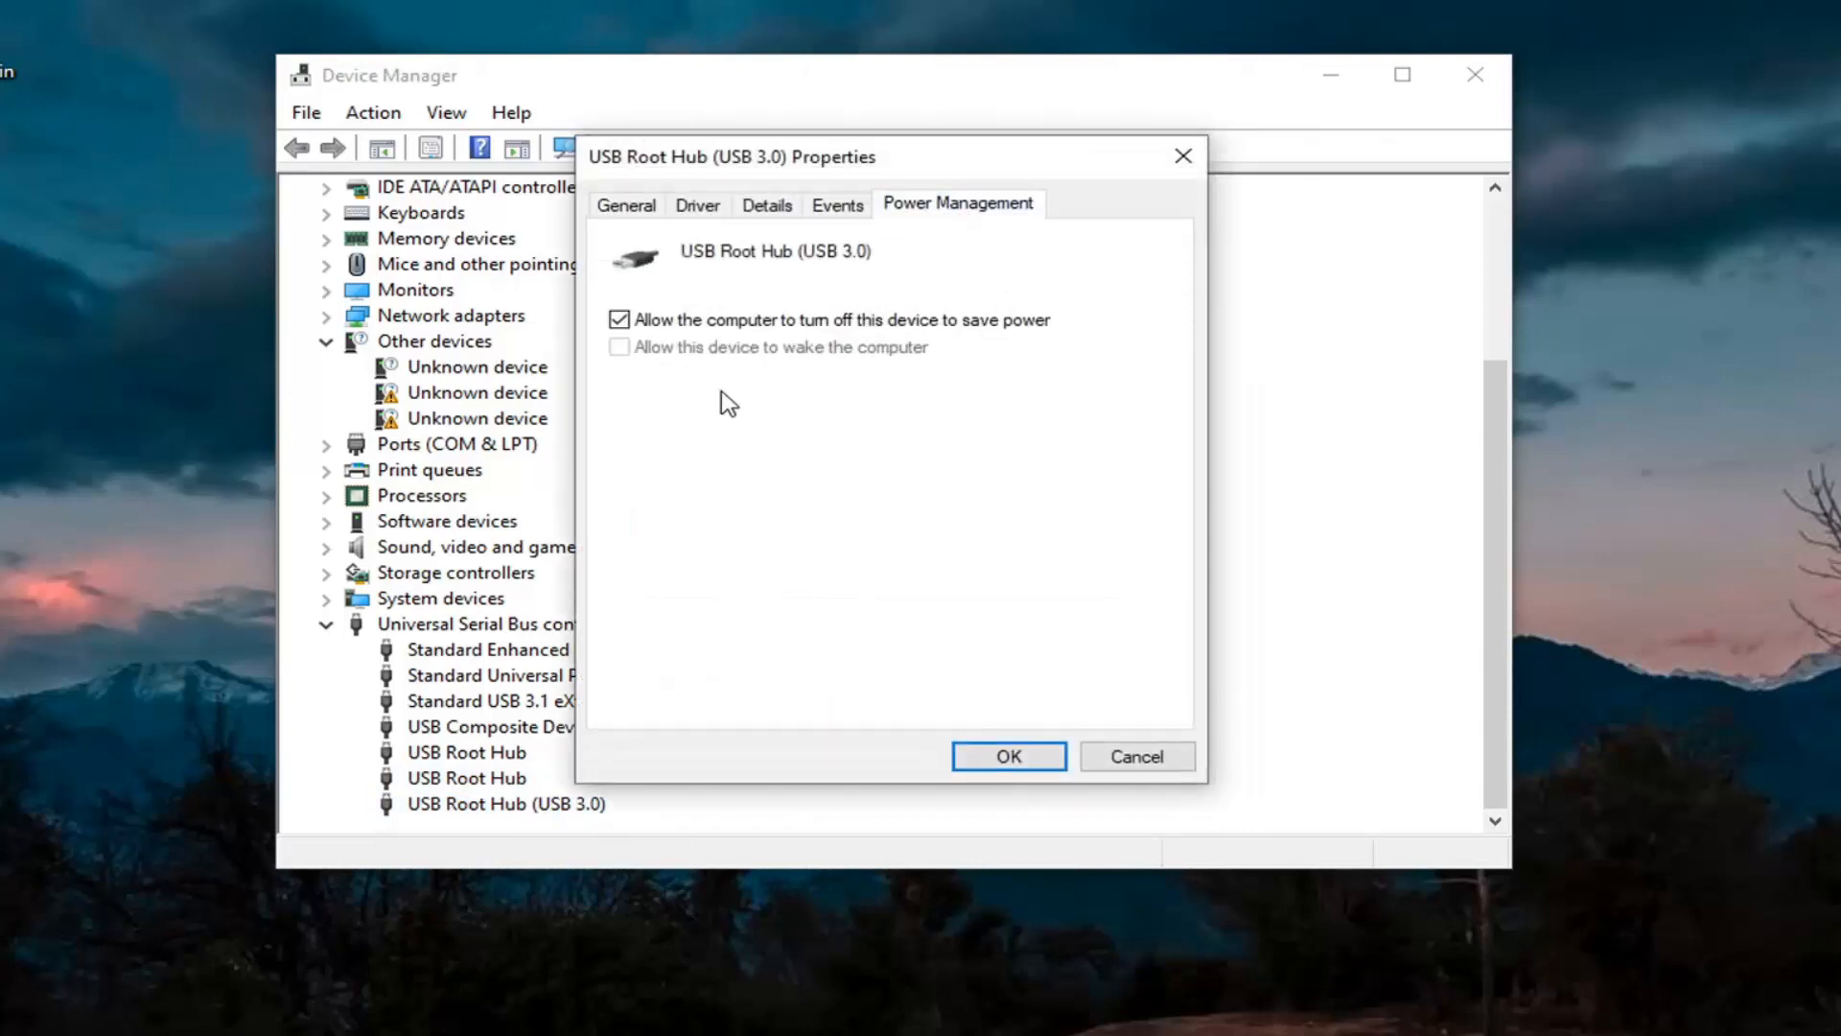
{"action": "left_click", "coordinate": [705, 319]}
Step: Confirm the USB 3.0 root hub's power setting change with OK
{"action": "left_click", "coordinate": [1008, 757]}
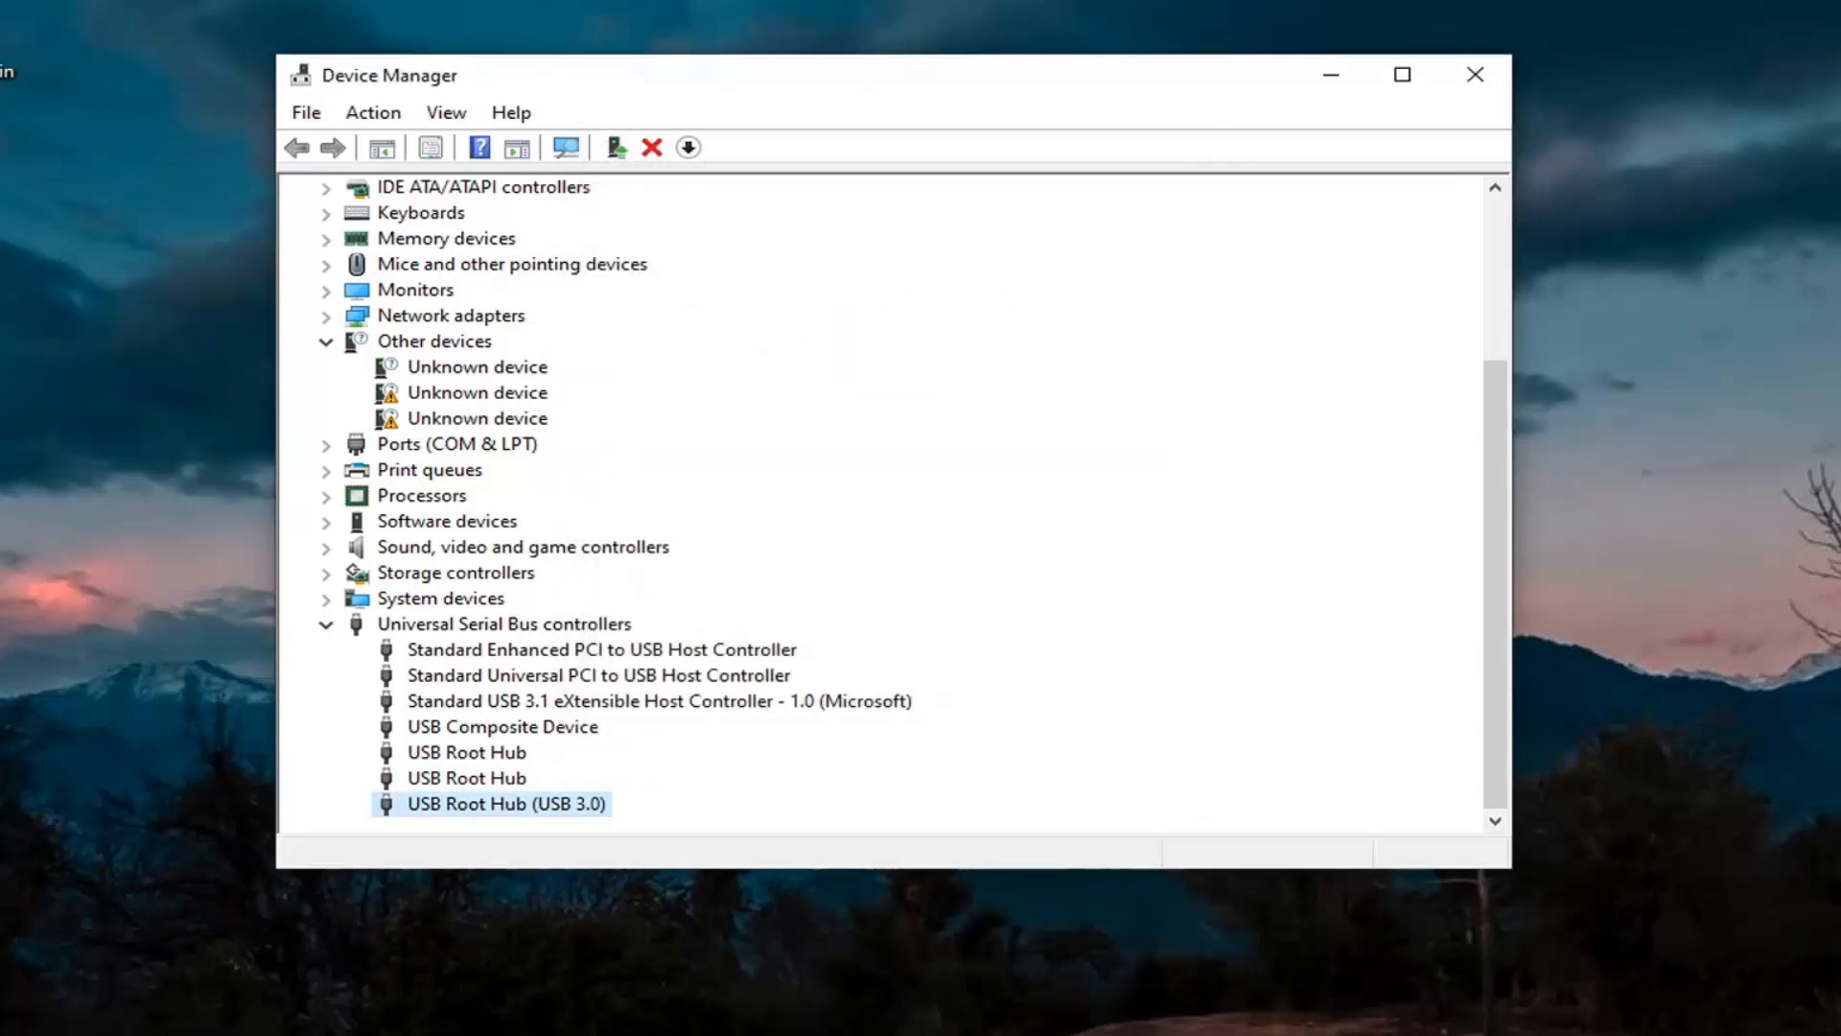